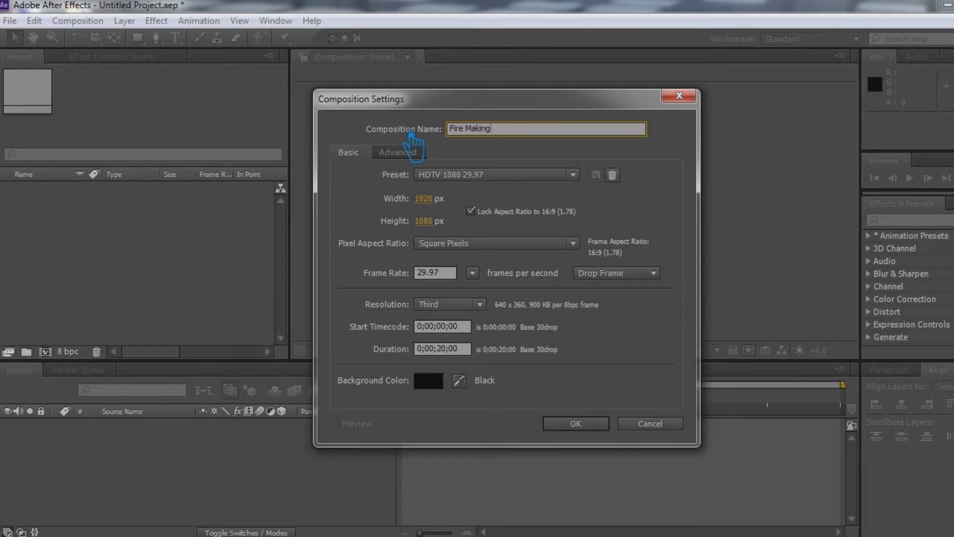
Create the Fire Making composition and add a 1920 x 1080 solid layer coloured very dark red, hex 1A0D0D
click(576, 424)
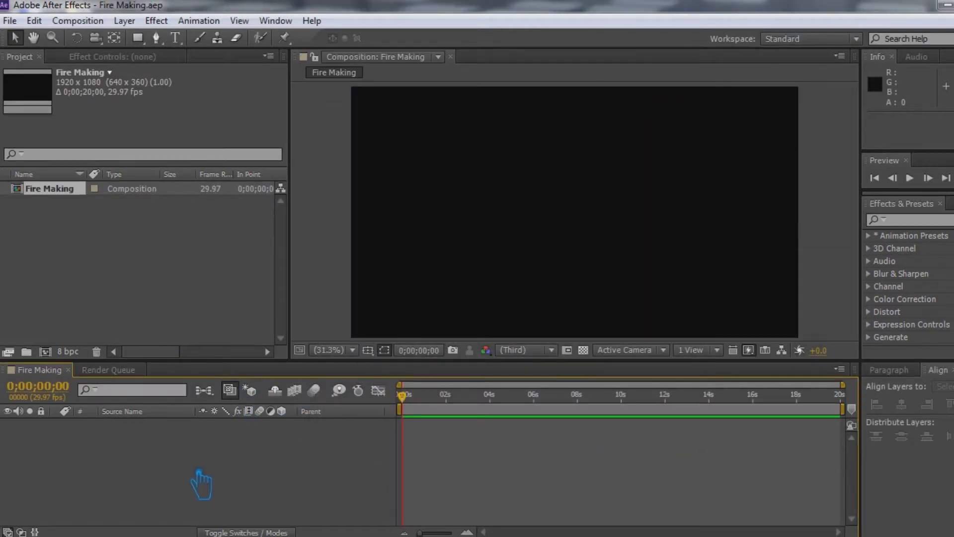
right_click(199, 470)
mouse_move(271, 306)
click(444, 342)
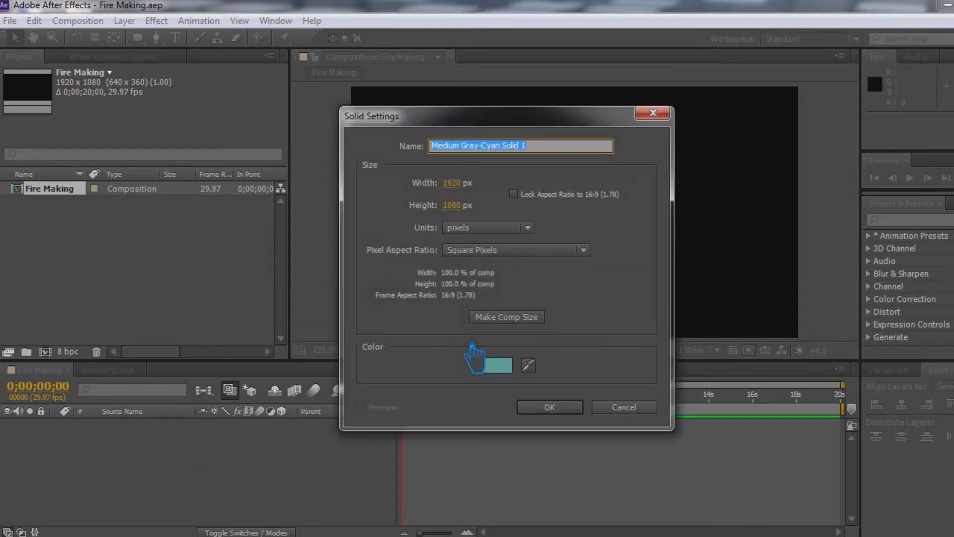
click(497, 365)
click(143, 254)
click(106, 255)
click(98, 229)
drag(264, 208, 276, 305)
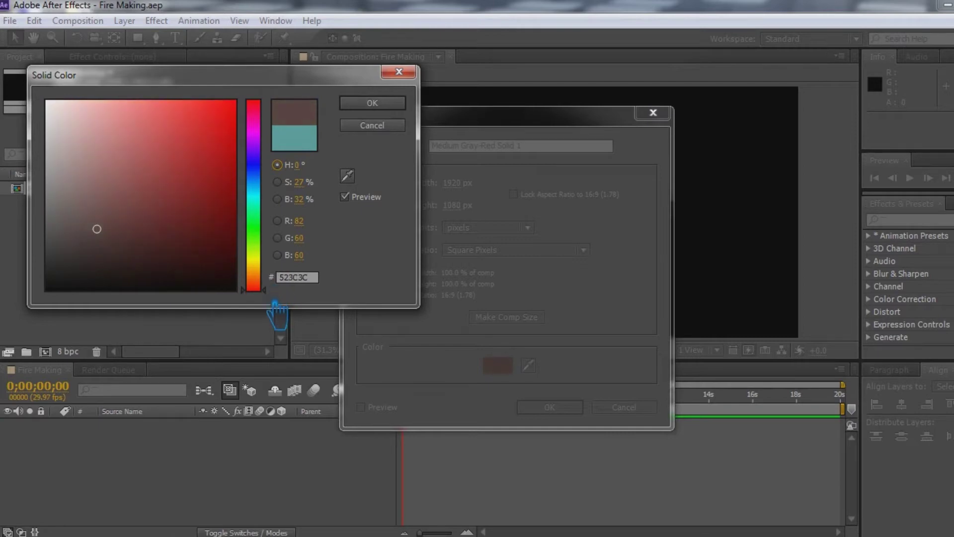
mouse_move(89, 227)
mouse_down()
mouse_move(92, 269)
mouse_move(88, 228)
mouse_move(134, 229)
mouse_move(127, 250)
mouse_move(143, 271)
mouse_up()
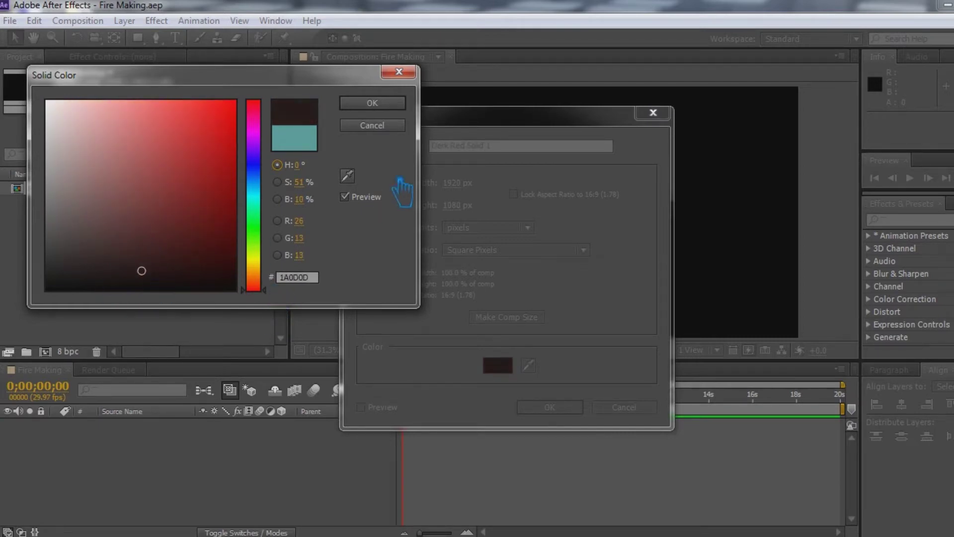
click(378, 105)
click(549, 406)
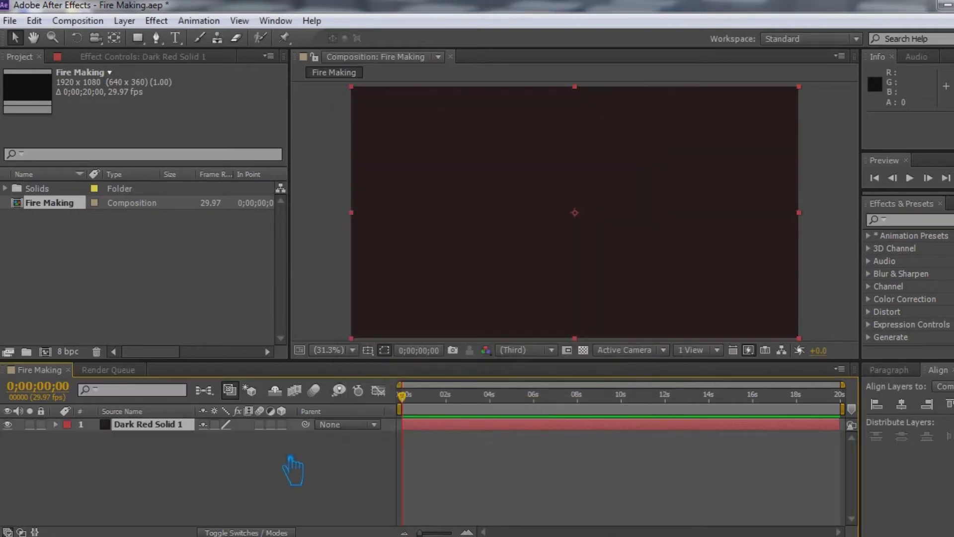
Find the Ramp effect and apply it to the dark red solid
click(914, 220)
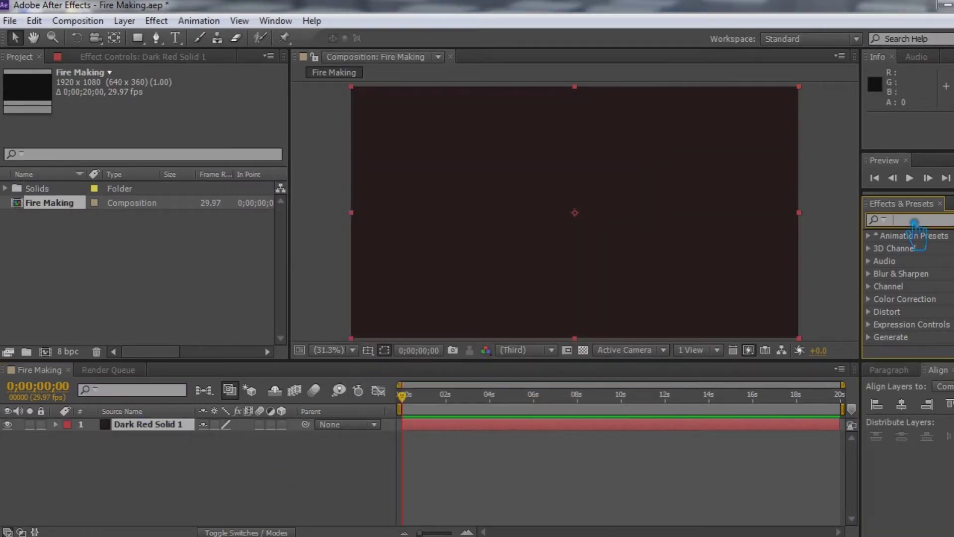
text(ramp)
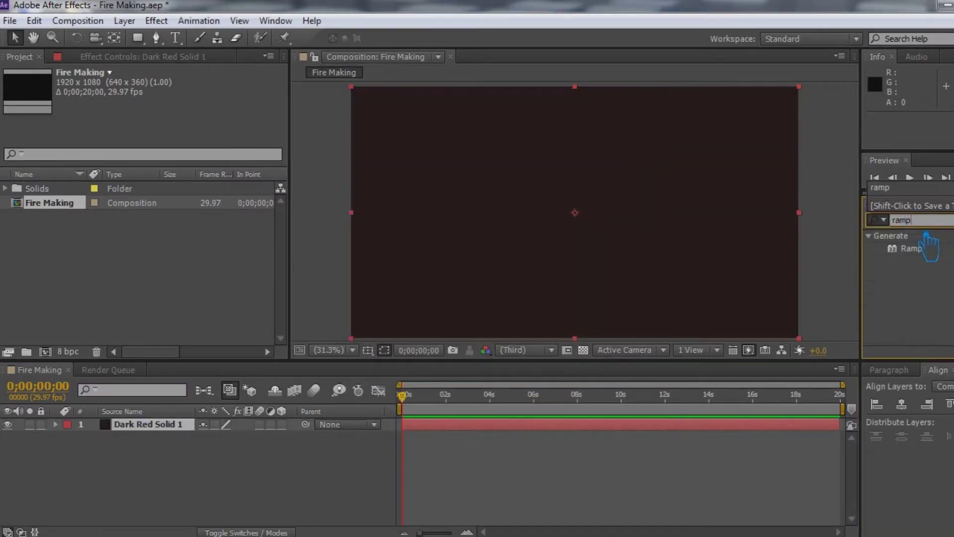
drag(919, 250, 662, 252)
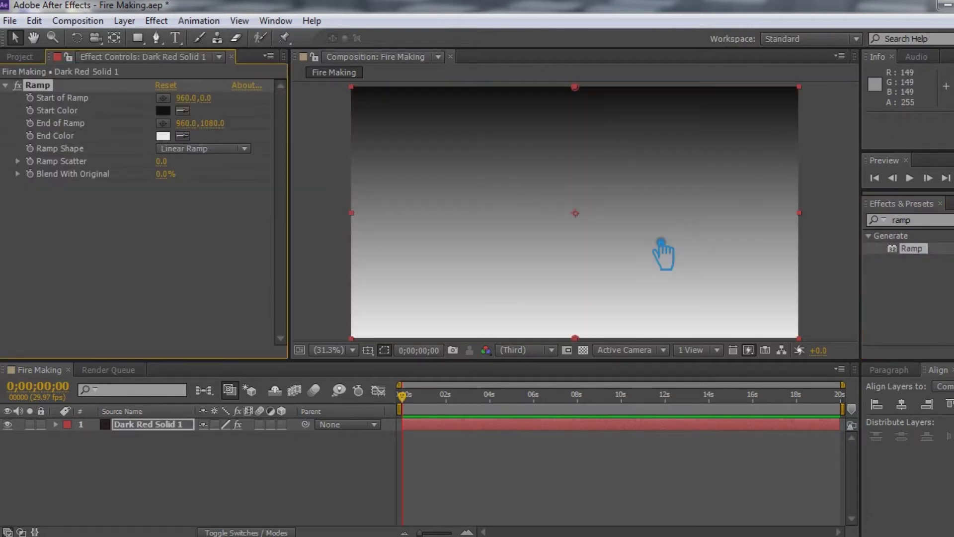
Rename the dark red solid layer as BG
double_click(104, 425)
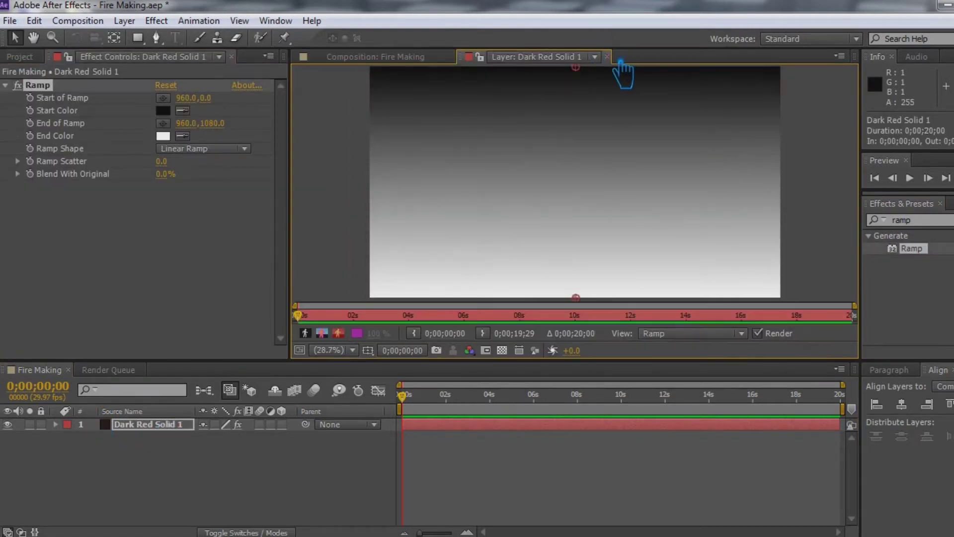
click(637, 58)
right_click(152, 426)
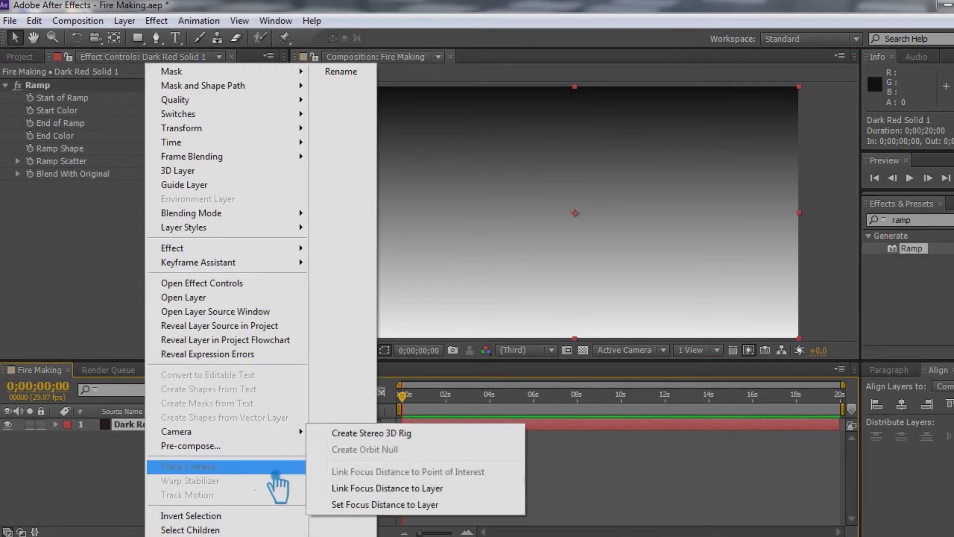
click(60, 480)
right_click(95, 435)
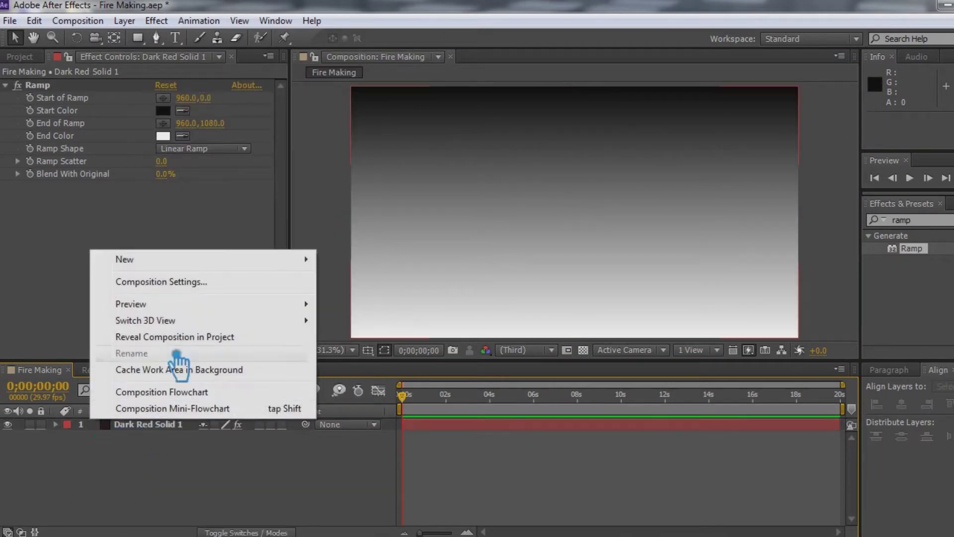
click(152, 425)
right_click(99, 431)
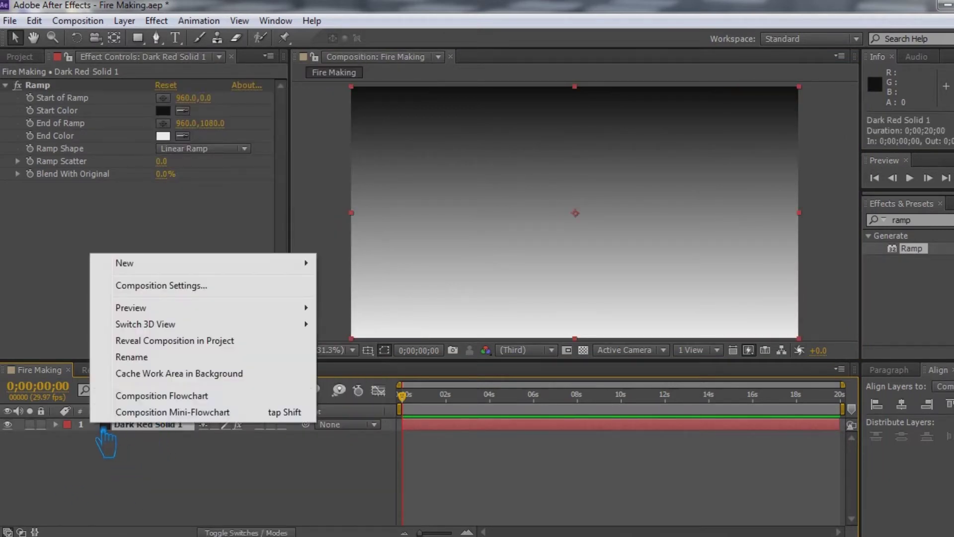
click(146, 358)
text(BG)
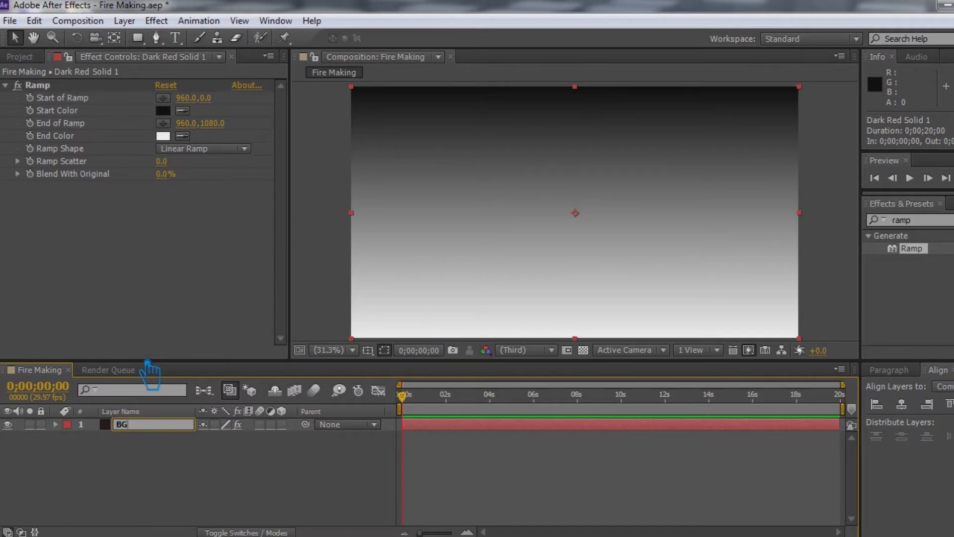
click(192, 480)
Change the BG layer's ramp shape to Radial Ramp and place the start of the ramp at the frame's centre, 960, 540
click(124, 426)
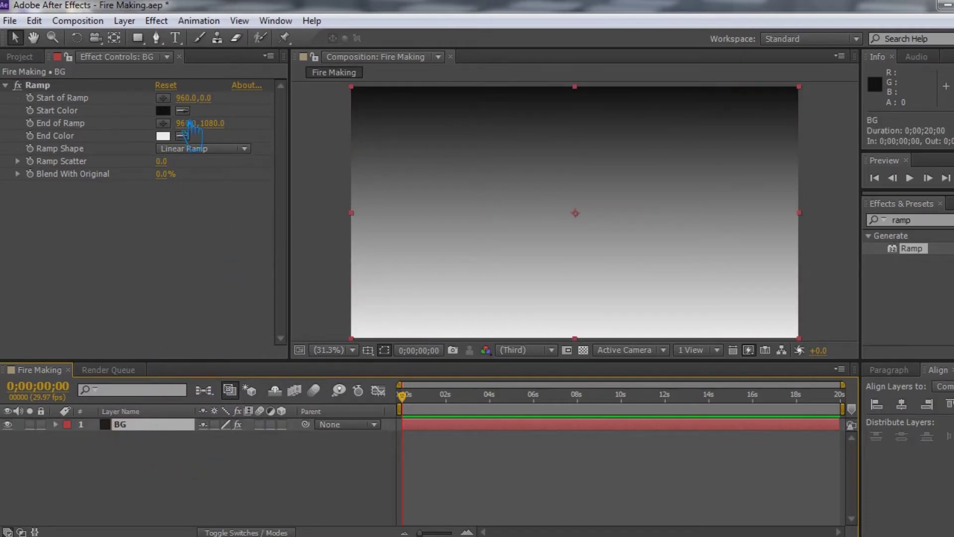
click(199, 148)
click(202, 184)
drag(599, 88, 596, 223)
Set the BG ramp's end colour to a near-black red, hex 110202
click(167, 136)
click(205, 262)
click(209, 277)
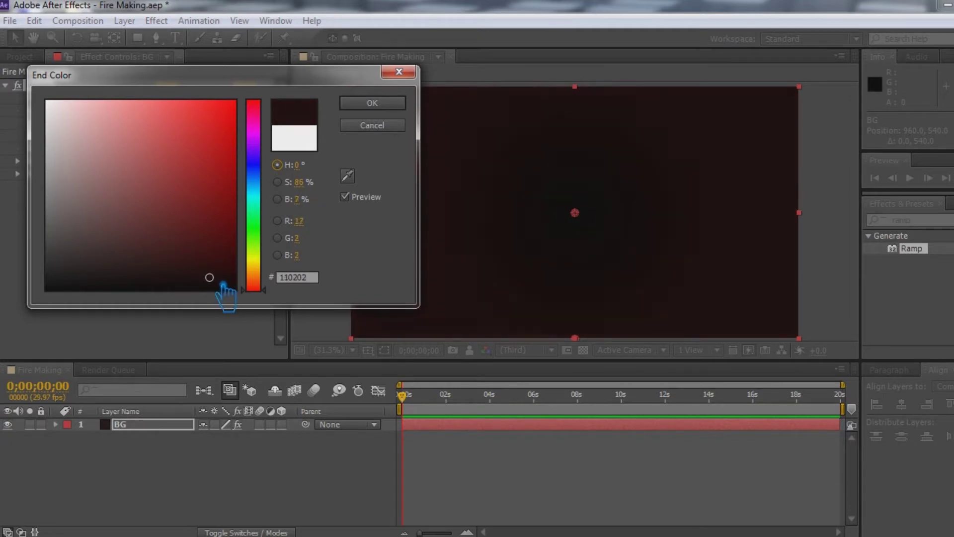
click(400, 103)
Move the BG ramp's end point down to about 960, 2848 and save the project
drag(224, 131, 933, 142)
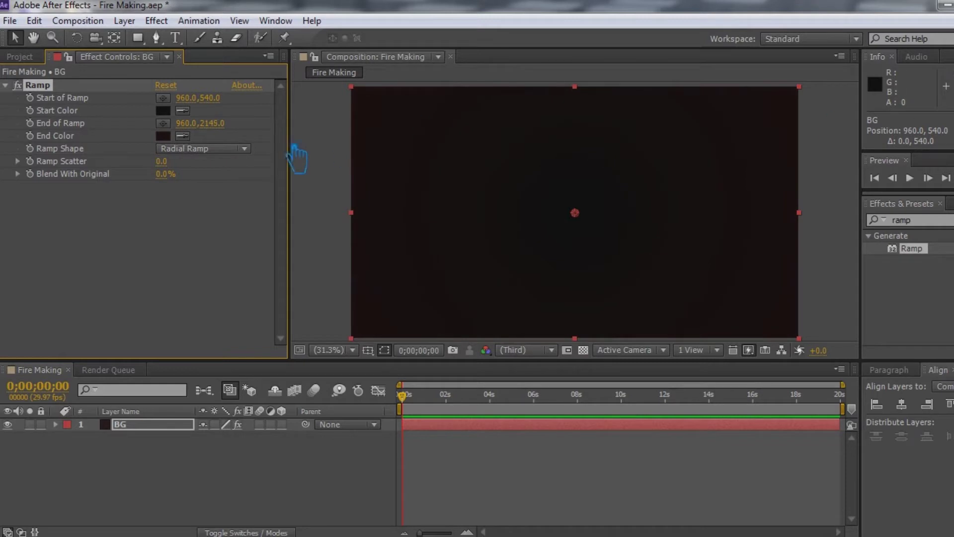
drag(313, 145, 763, 144)
click(174, 462)
key(ctrl+s)
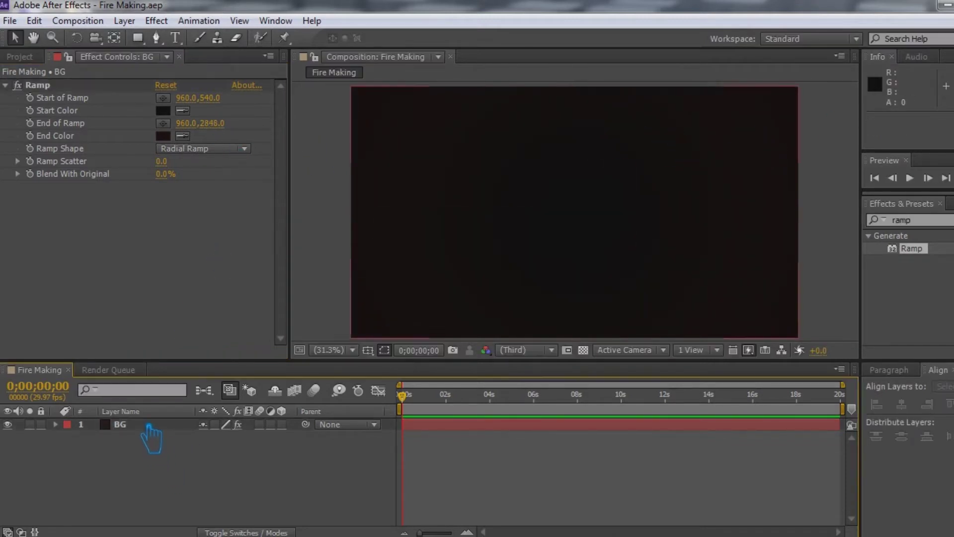
Find the Trapcode Particular effect and apply it to the Fire Effects layer
click(145, 413)
click(164, 428)
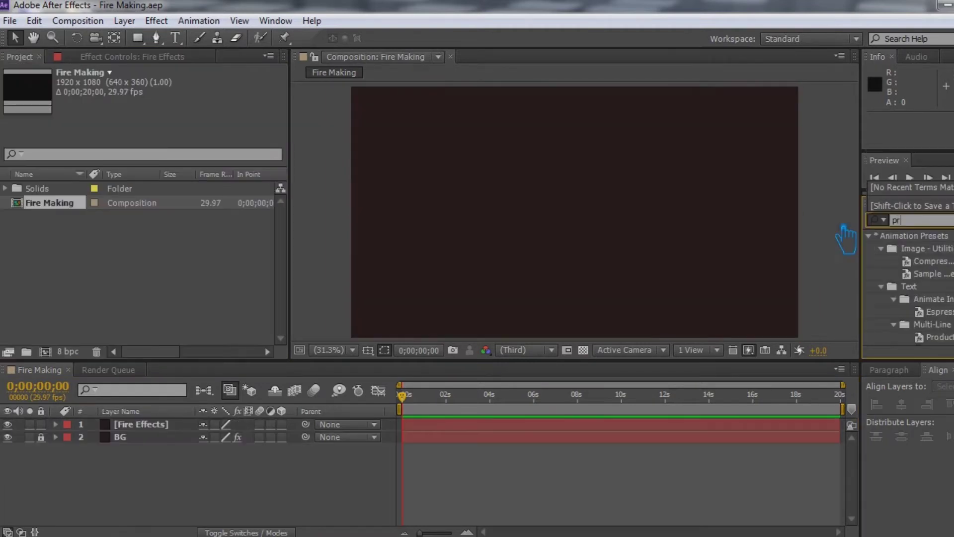
key(BackSpace)
text(articular)
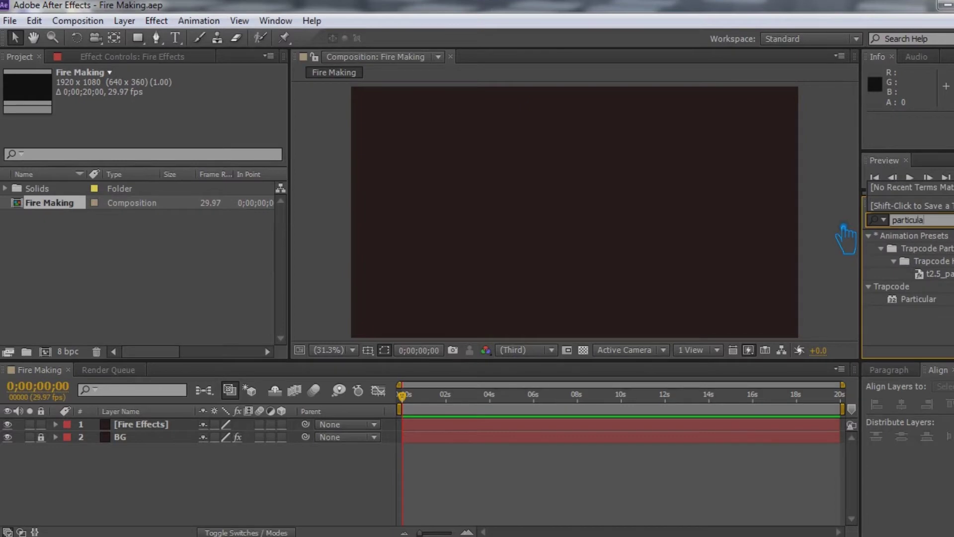
drag(917, 300, 149, 437)
click(156, 20)
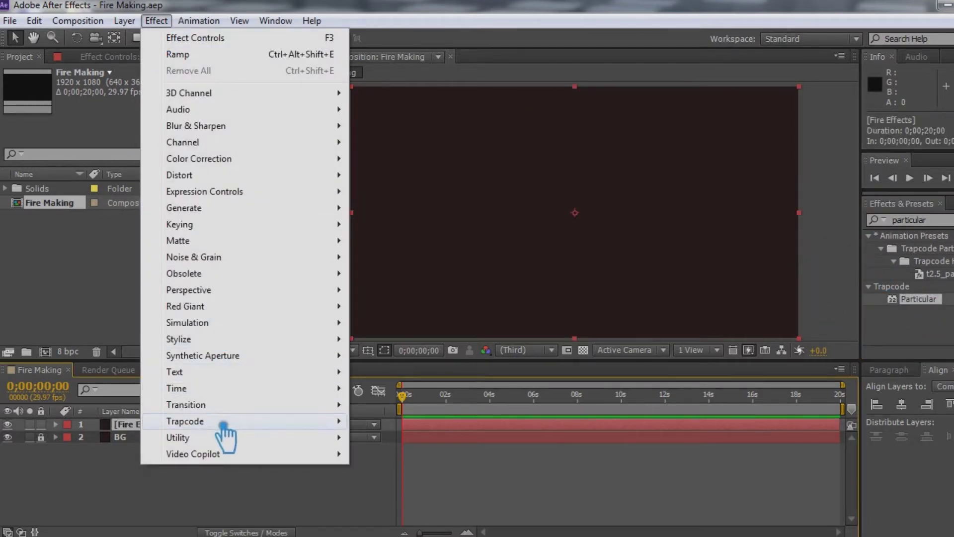
mouse_move(222, 421)
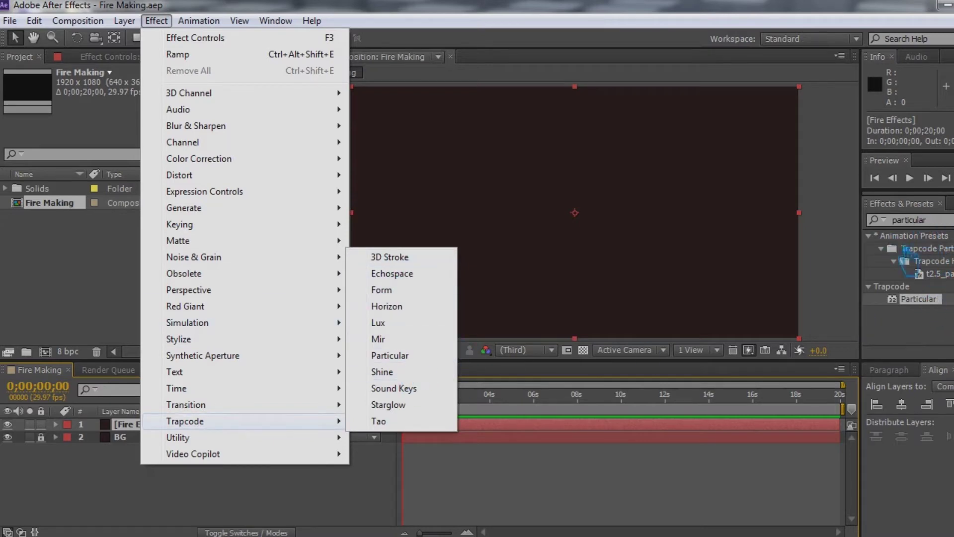
click(197, 422)
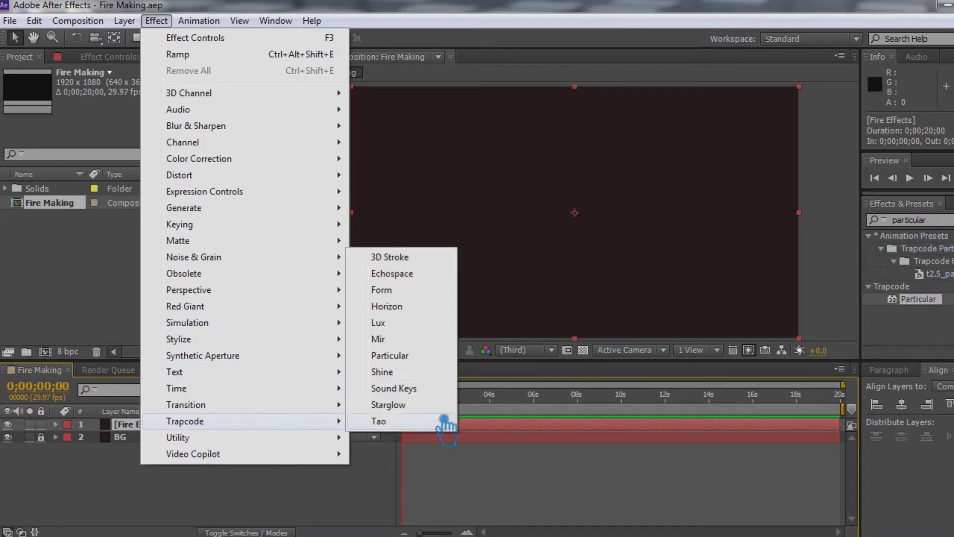
click(417, 371)
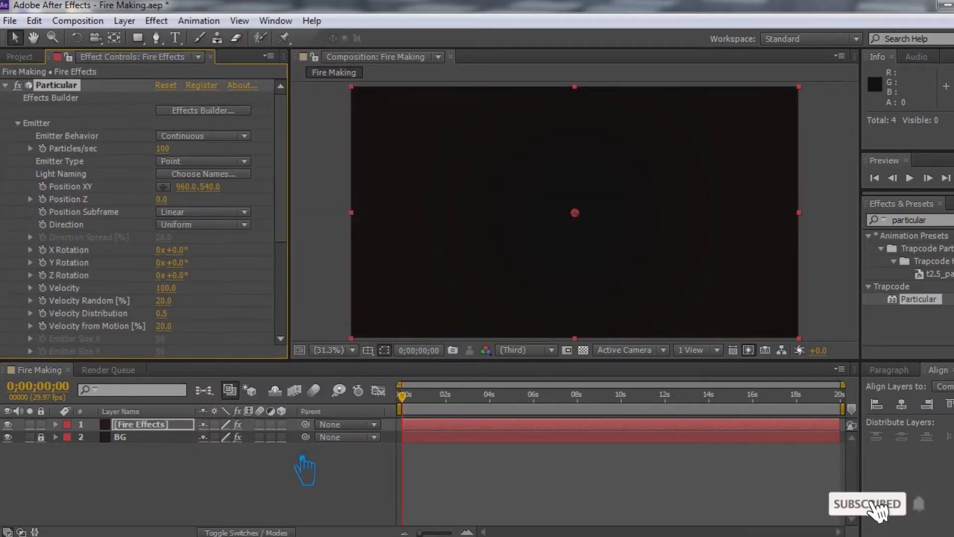
Set the Particular emitter's Particles/sec to 200000
click(169, 150)
text(299)
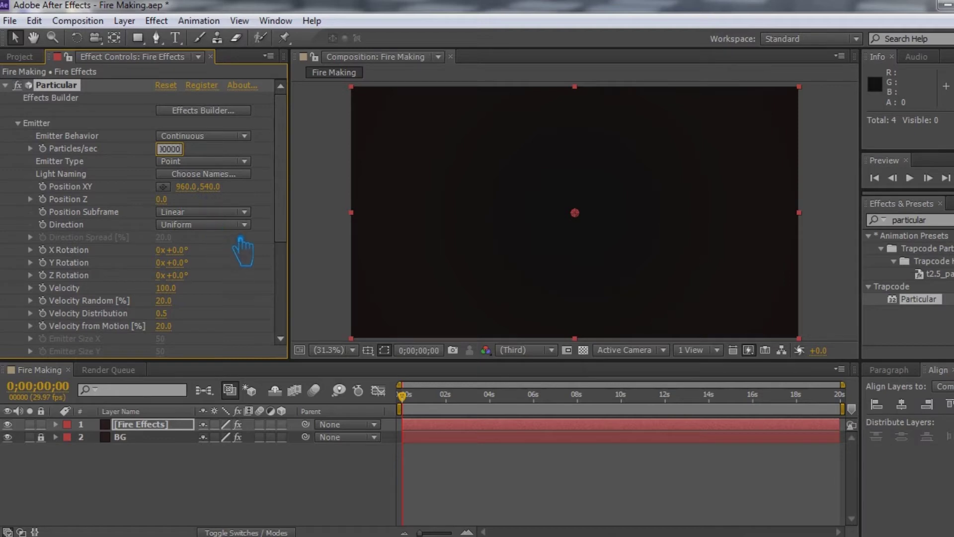
click(252, 255)
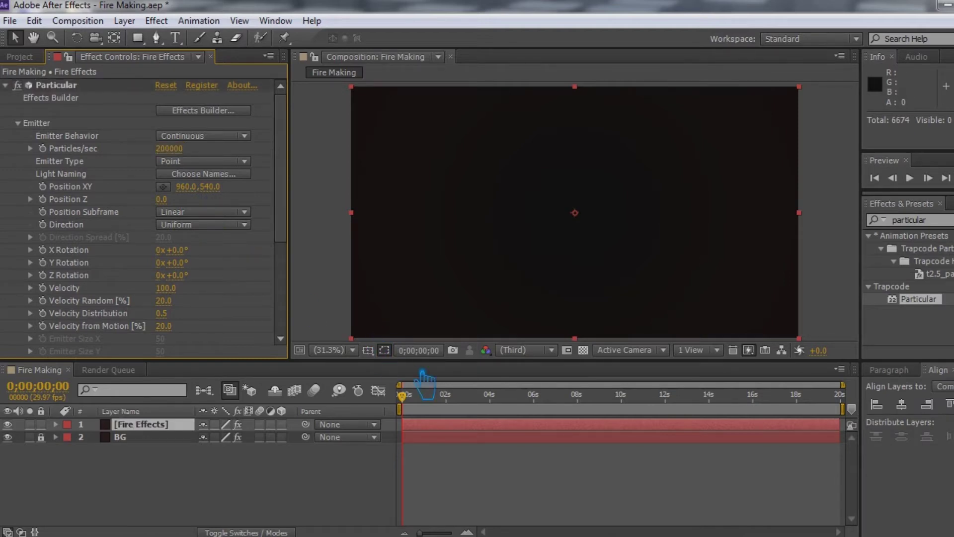
Shift the Fire Effects layer to start about 6;13 before the composition, extend its end past the 20-second mark, and save
drag(517, 431, 395, 454)
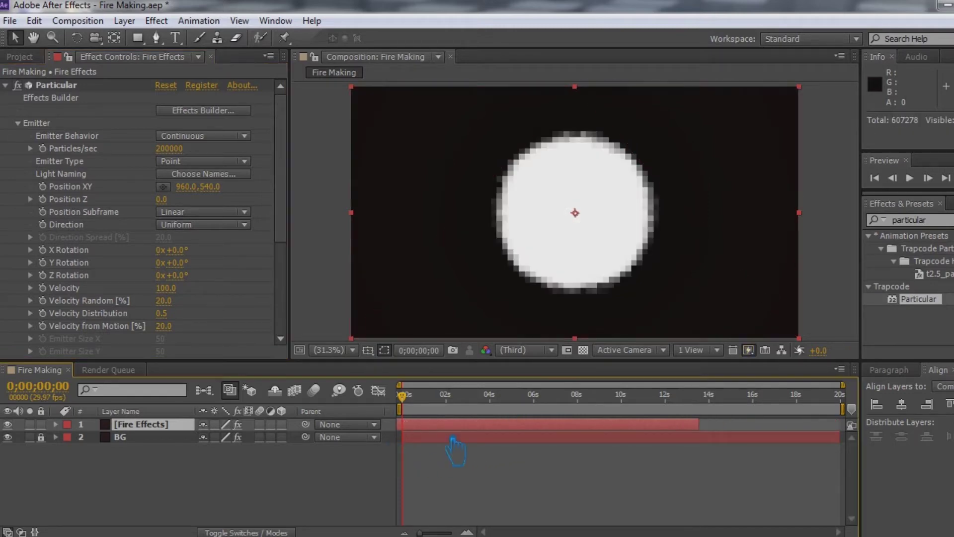
drag(709, 430, 905, 426)
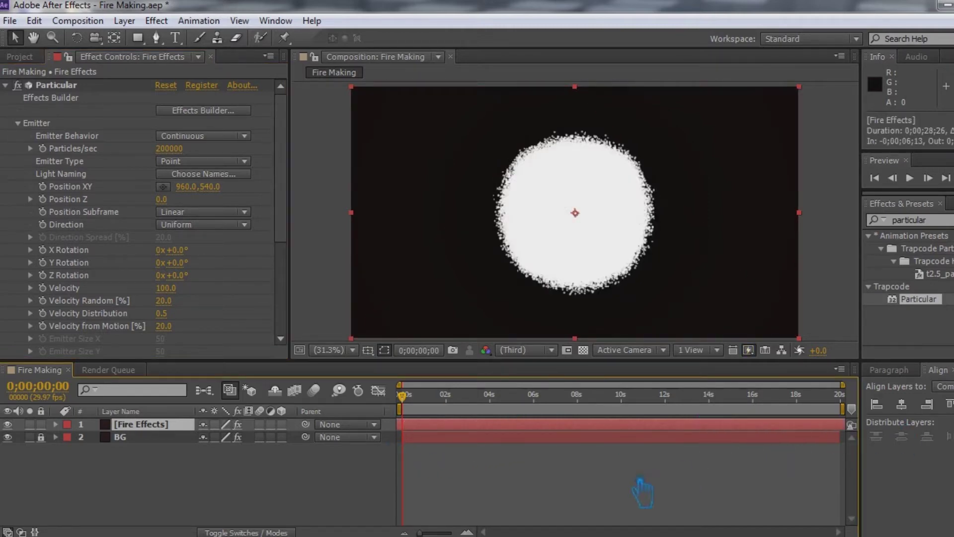
key(ctrl+s)
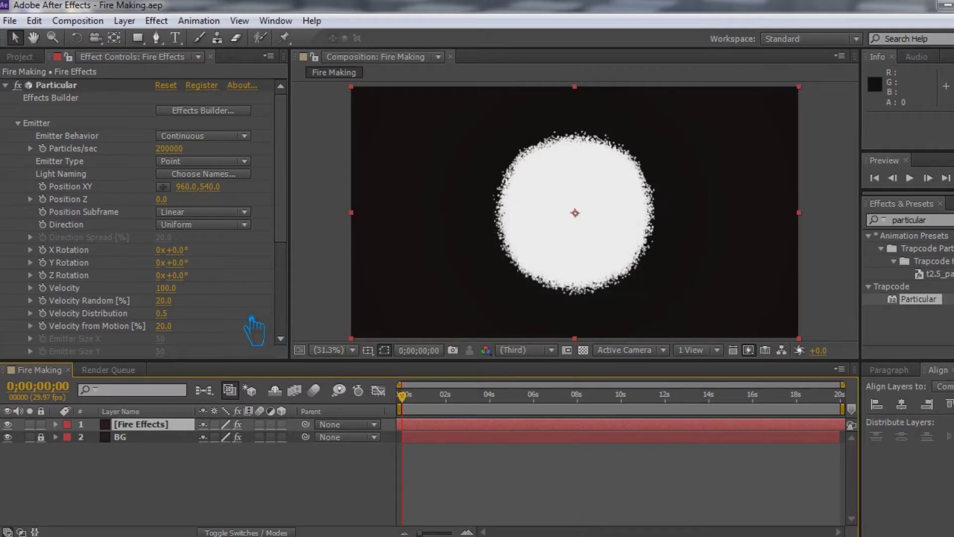
Set Particular's emitter type to Box and the particle size to 7
click(198, 161)
click(200, 196)
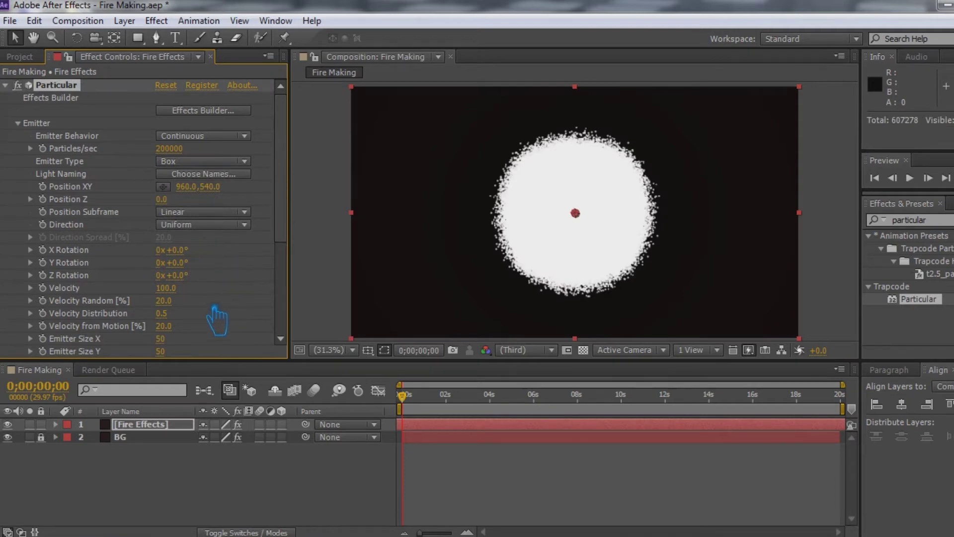
scroll(218, 326, down, 1)
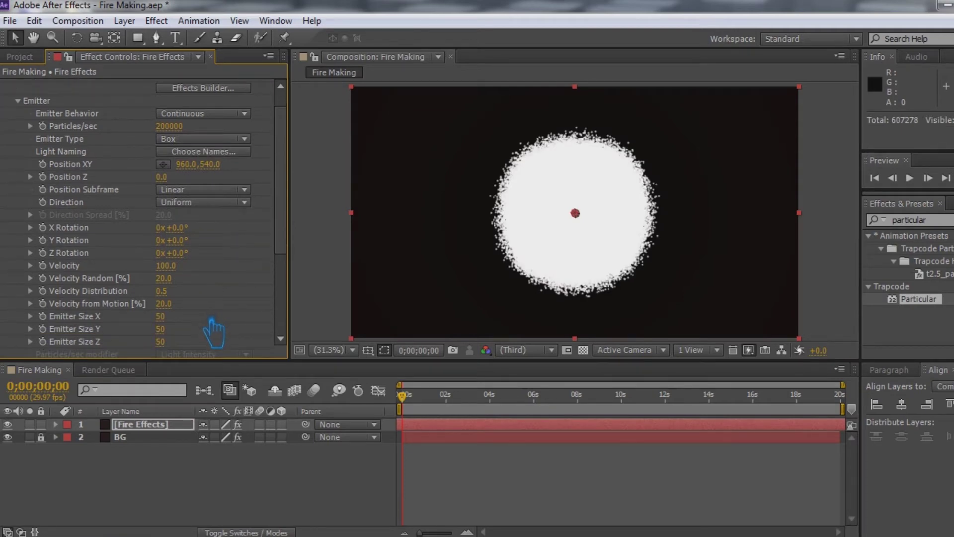
scroll(214, 332, down, 6)
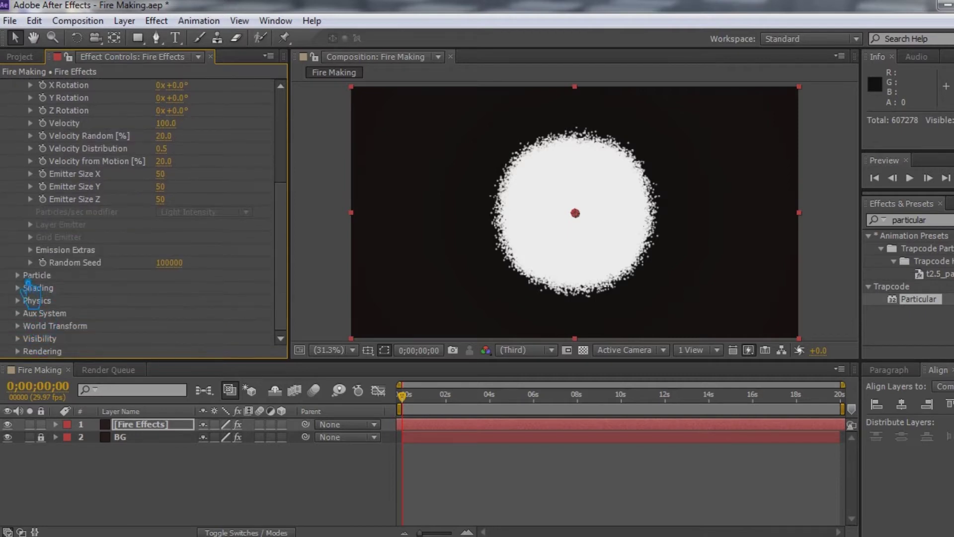
click(32, 276)
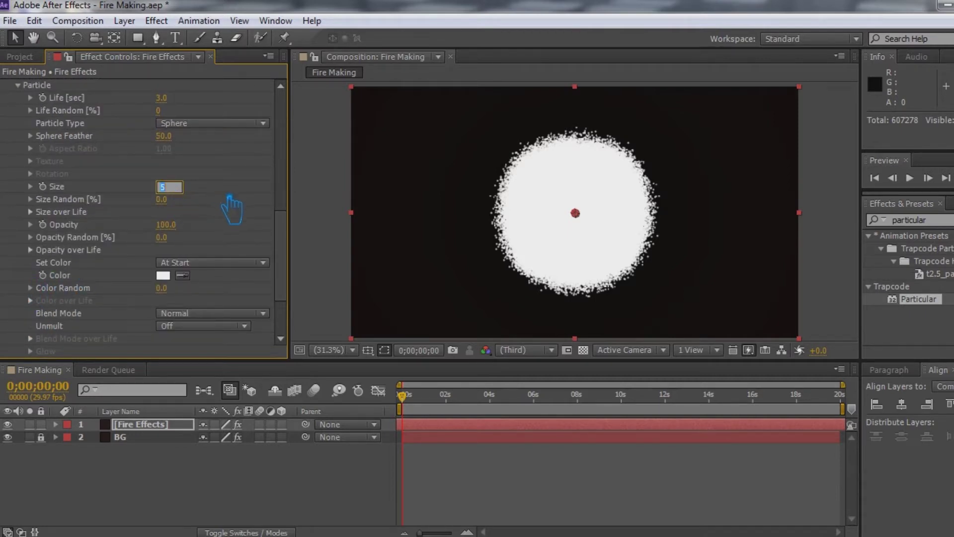
key(Return)
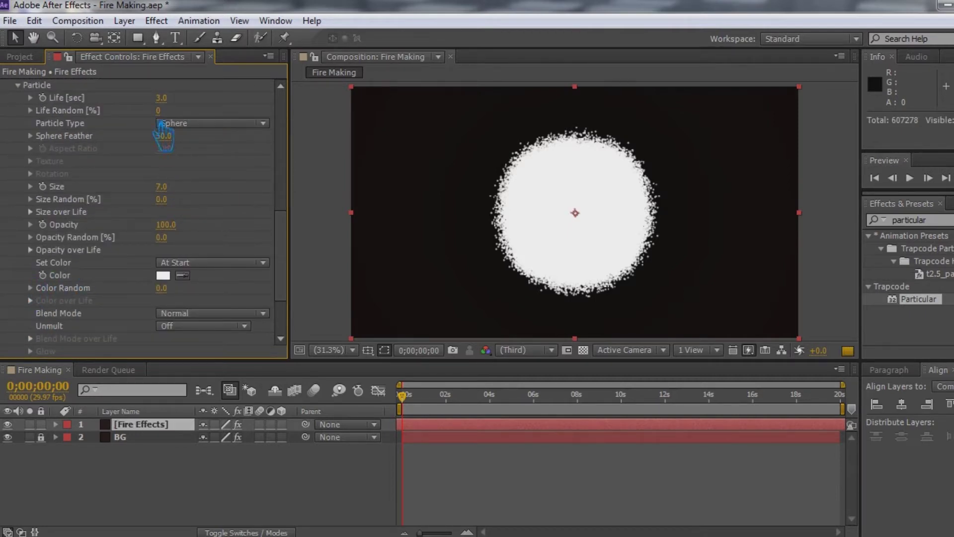
Try particle life values of 0, 3, 5 and 3.5 seconds in Particular
click(177, 99)
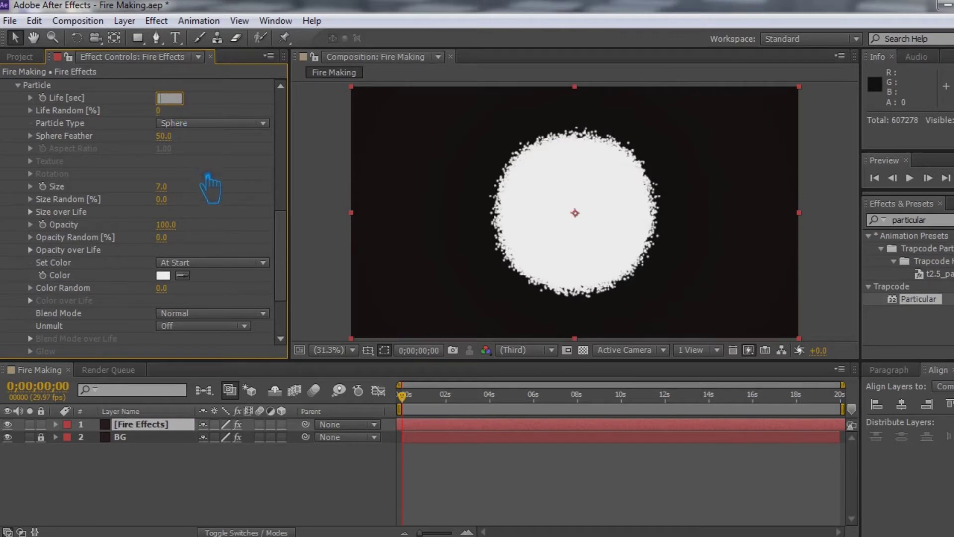
text(0)
key(Return)
click(174, 99)
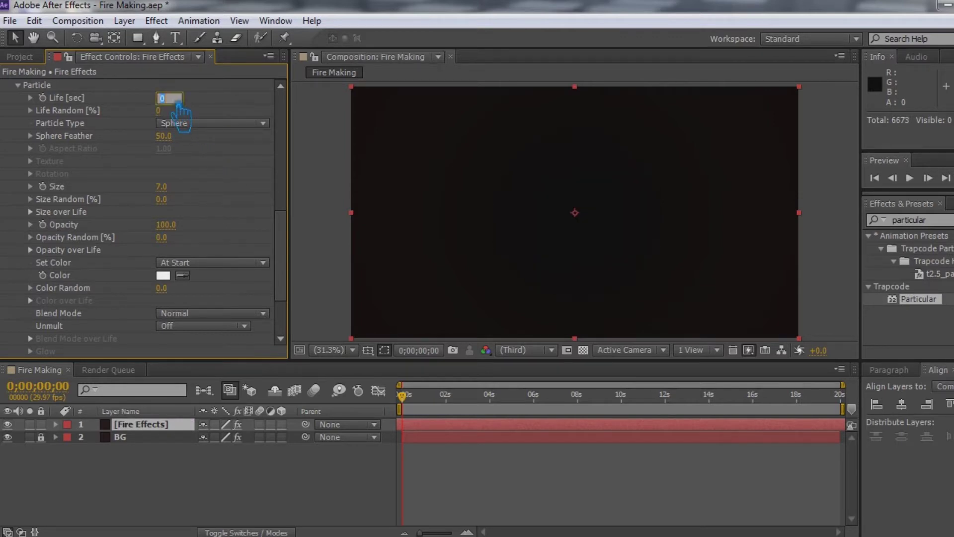
text(3)
key(Return)
click(173, 99)
text(5)
key(Return)
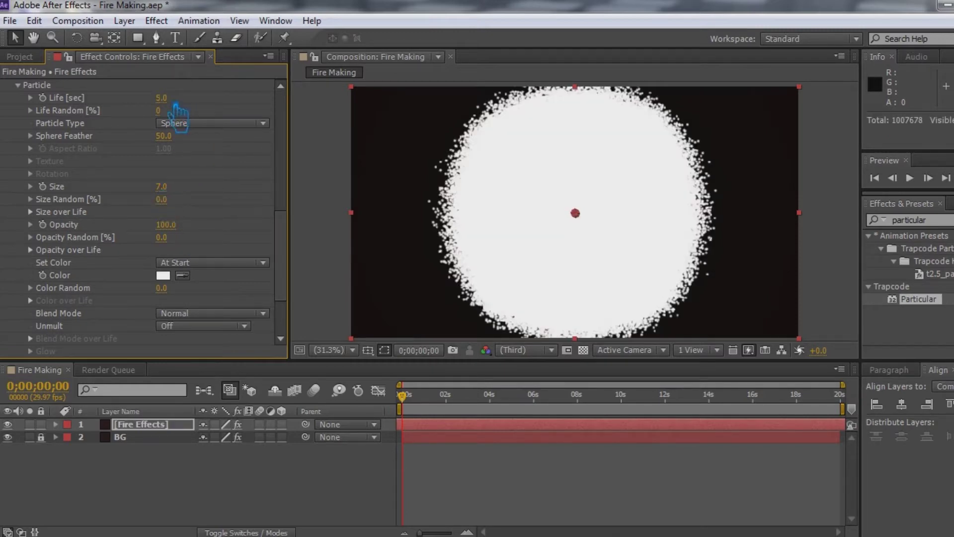
click(174, 101)
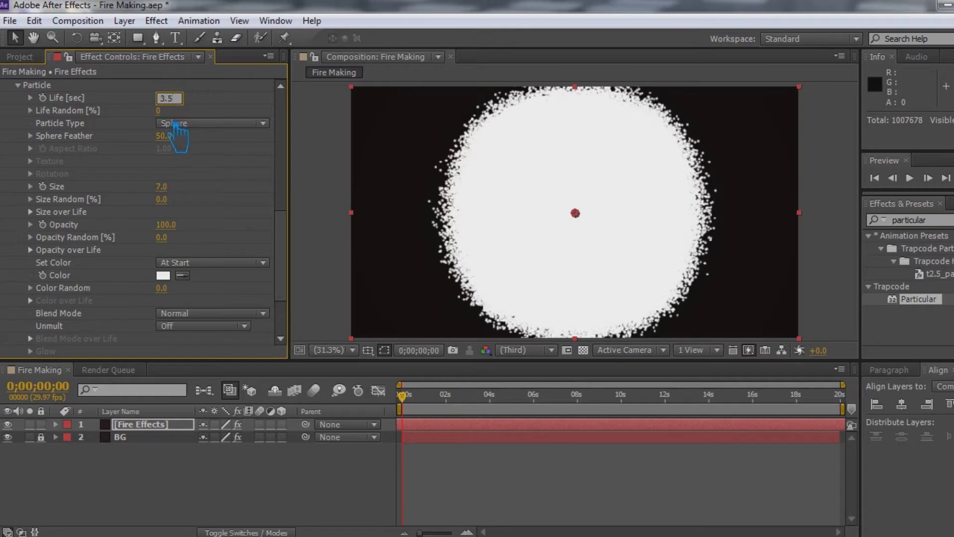
text(3.5)
key(Return)
Set the particle life to 2.5 seconds and apply the linearly decreasing preset curve to Size over Life
click(172, 99)
key(Return)
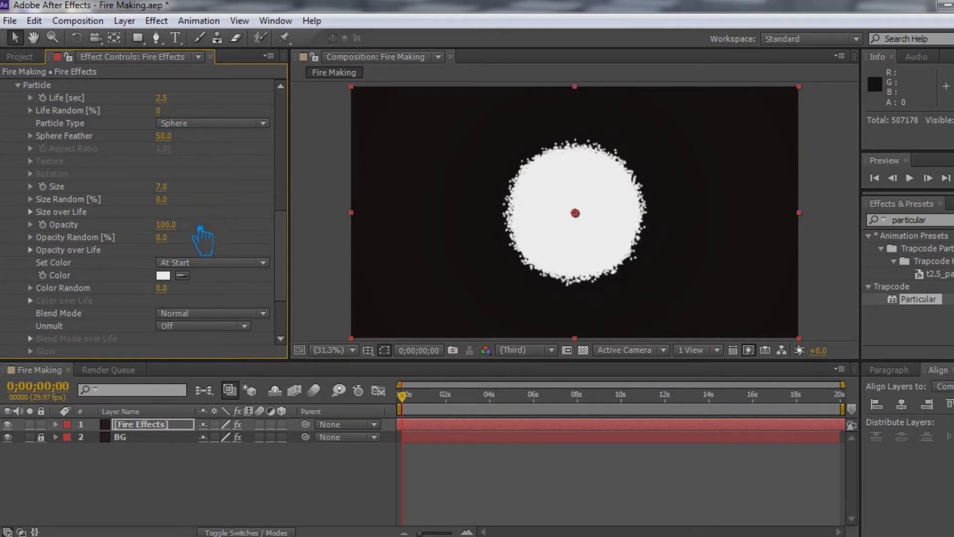
click(32, 200)
click(32, 199)
click(31, 212)
click(263, 235)
click(257, 273)
click(31, 197)
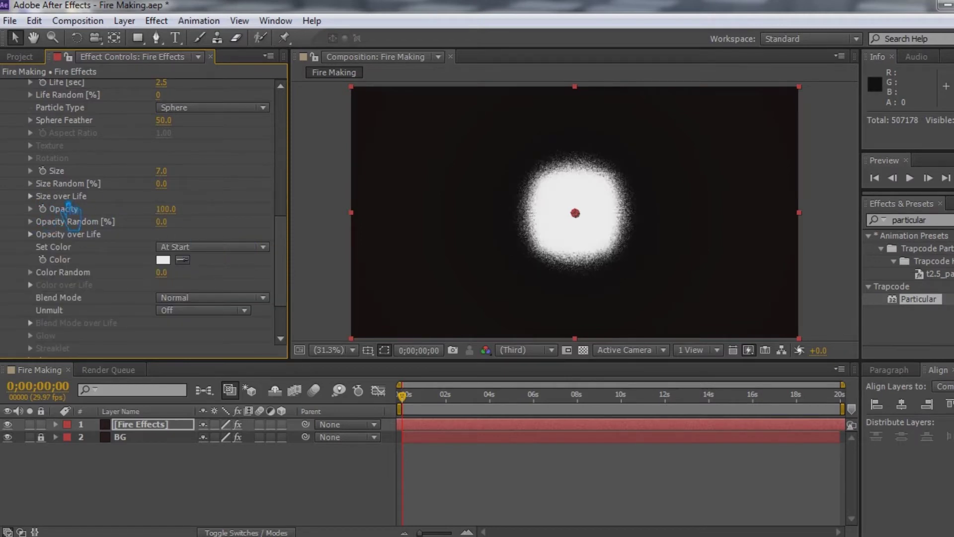
click(31, 209)
click(31, 209)
click(31, 197)
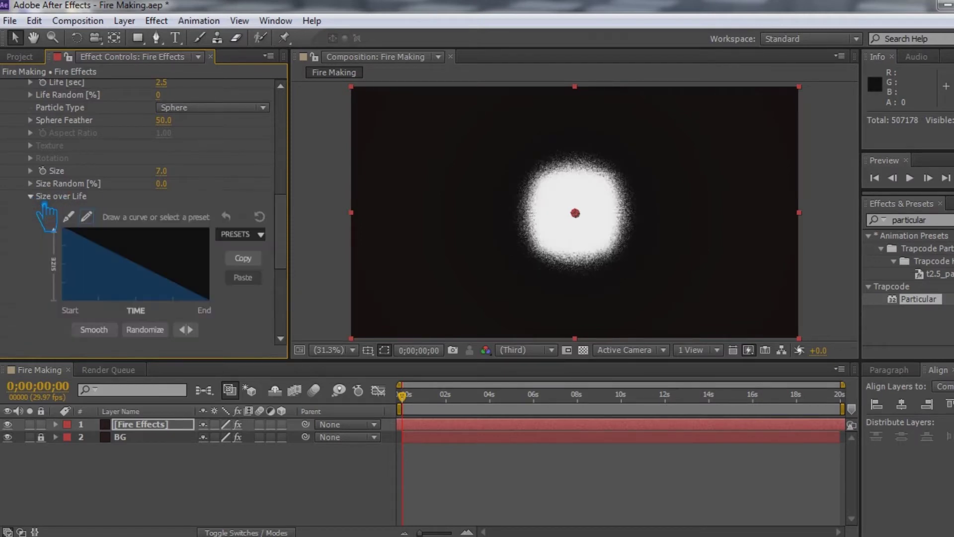
click(30, 197)
Apply a preset curve that fades the particles out to Opacity over Life
click(31, 234)
click(261, 234)
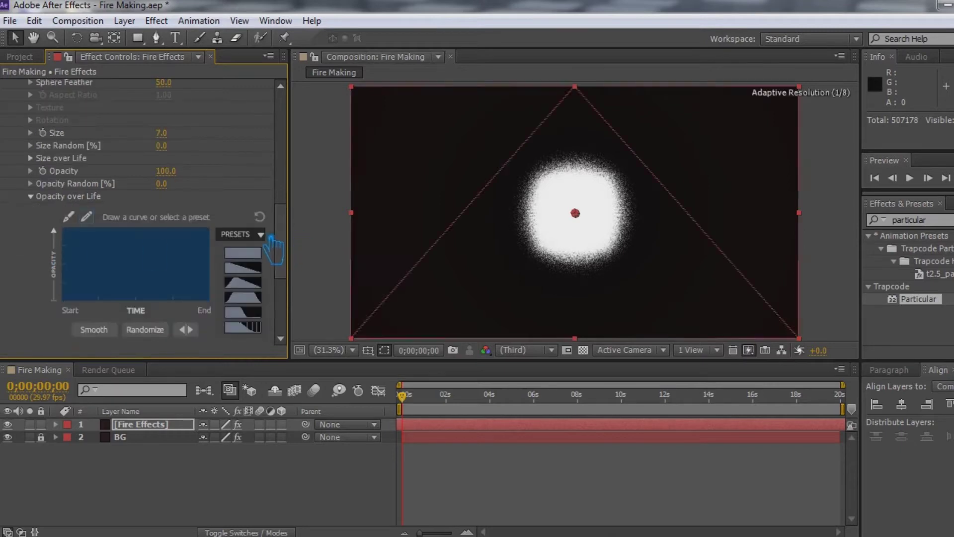
click(246, 278)
click(42, 198)
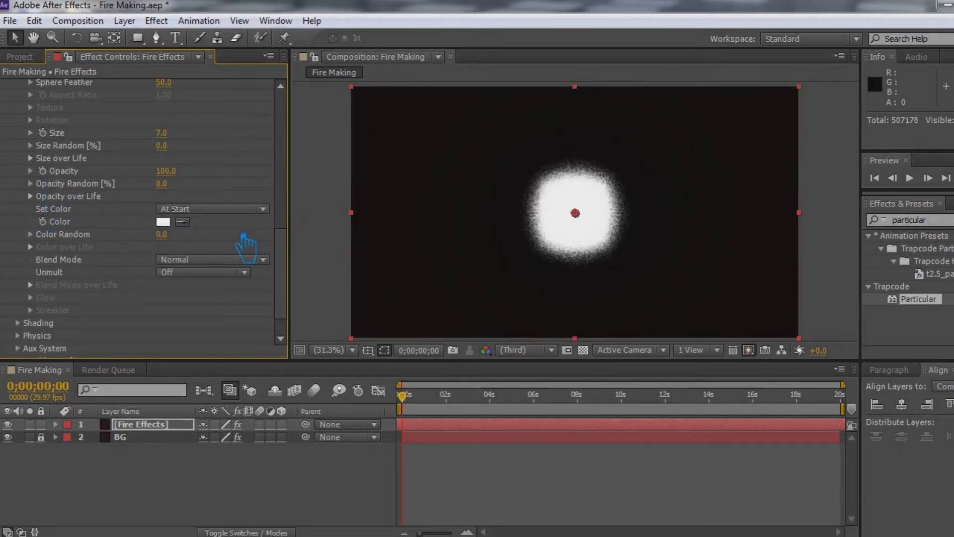
Try turning on Shadowlet for Main in Particular's Shading settings, then switch it back off
scroll(244, 241, down, 2)
scroll(240, 239, up, 3)
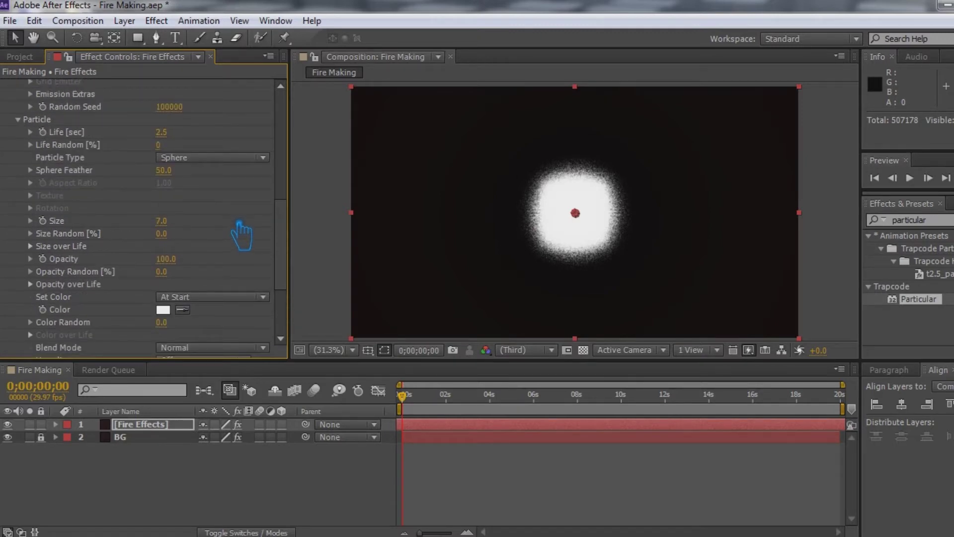
scroll(240, 235, down, 5)
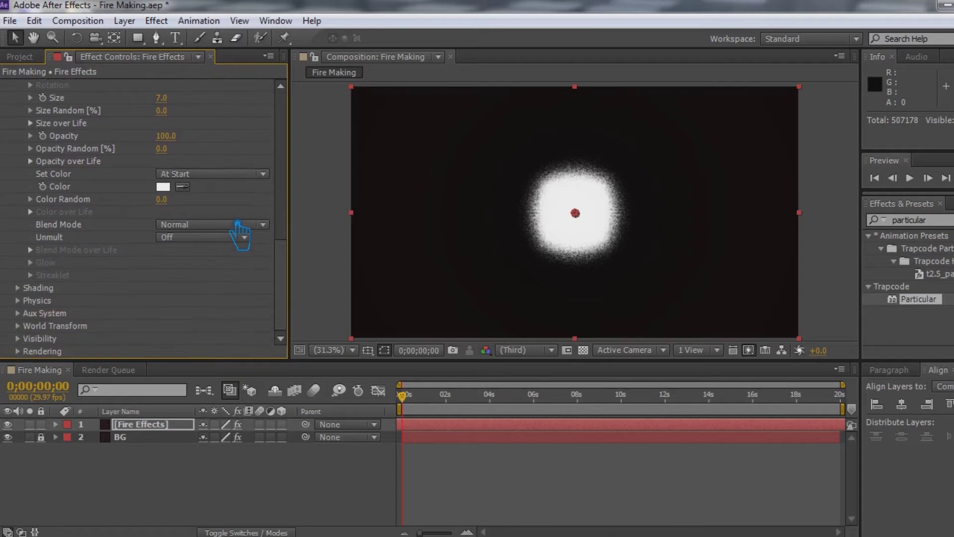
click(31, 289)
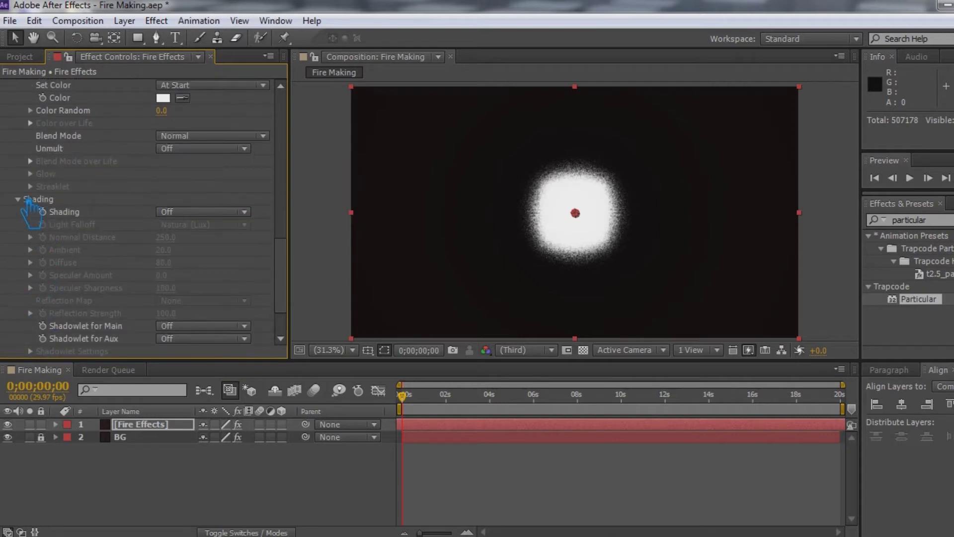
click(21, 200)
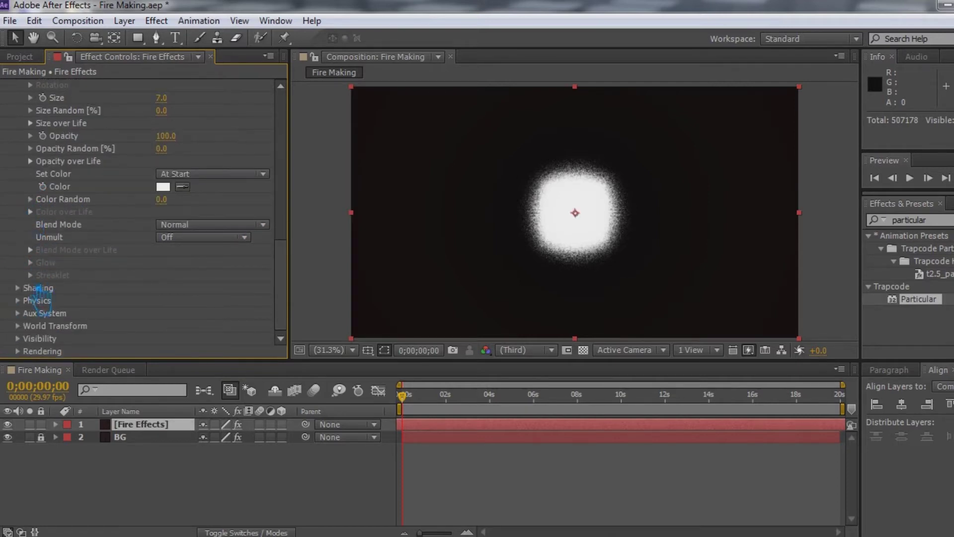
click(38, 287)
click(193, 328)
click(199, 360)
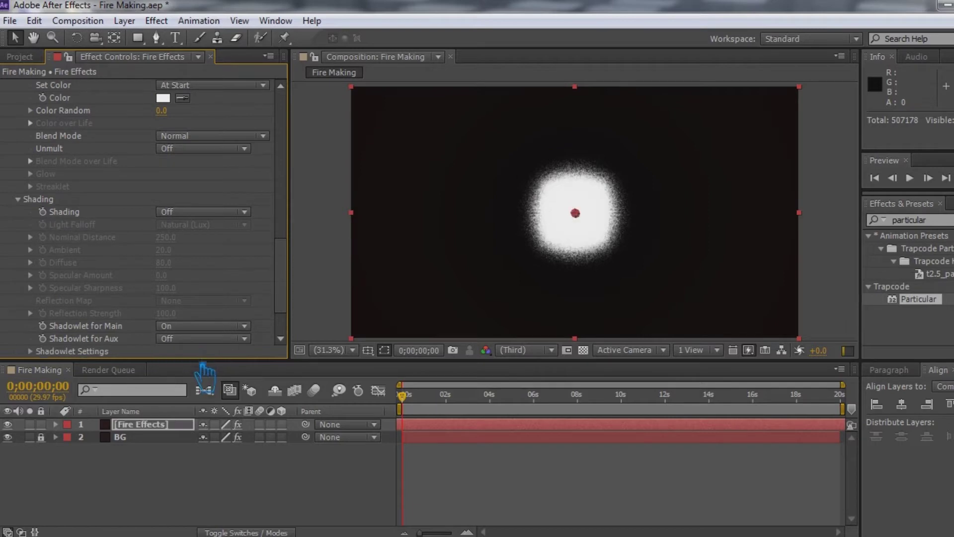
click(194, 339)
click(193, 354)
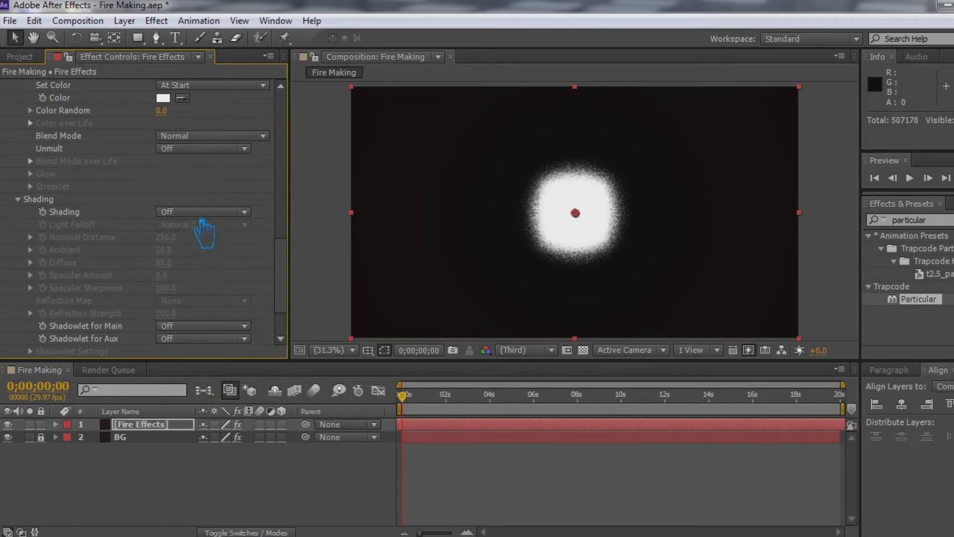
Try turning on Particular's Shading, check the result at 0;00;02;21, then switch Shading back off
click(203, 212)
click(206, 246)
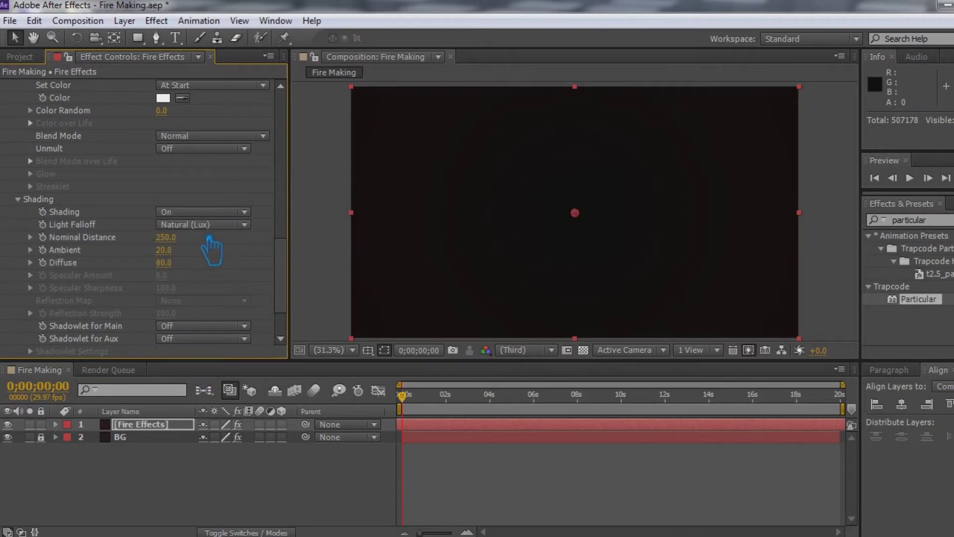
drag(419, 403, 462, 398)
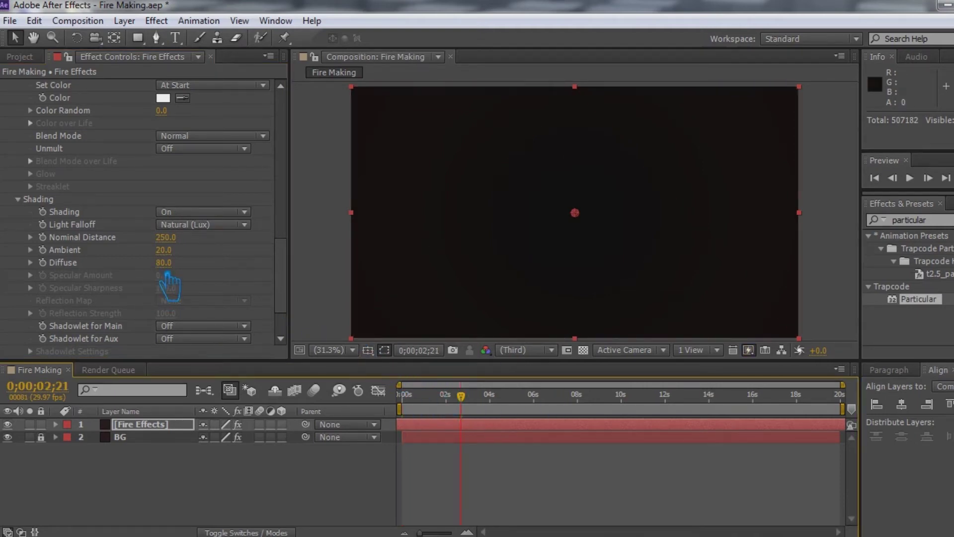
click(204, 213)
click(208, 225)
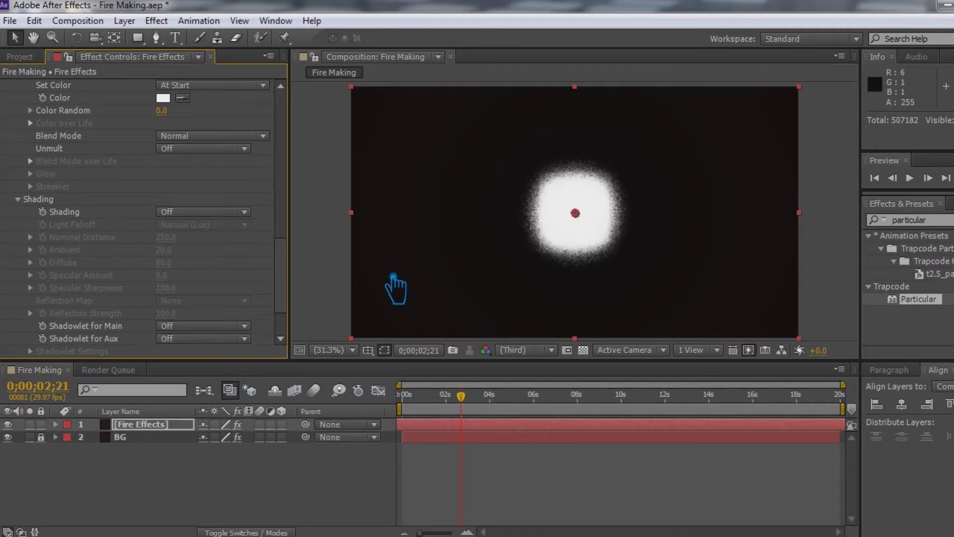
Set Particular's Physics gravity to -90 and move the emitter down to the bottom centre of the frame
scroll(208, 343, down, 3)
click(19, 298)
scroll(233, 311, down, 2)
scroll(235, 311, down, 1)
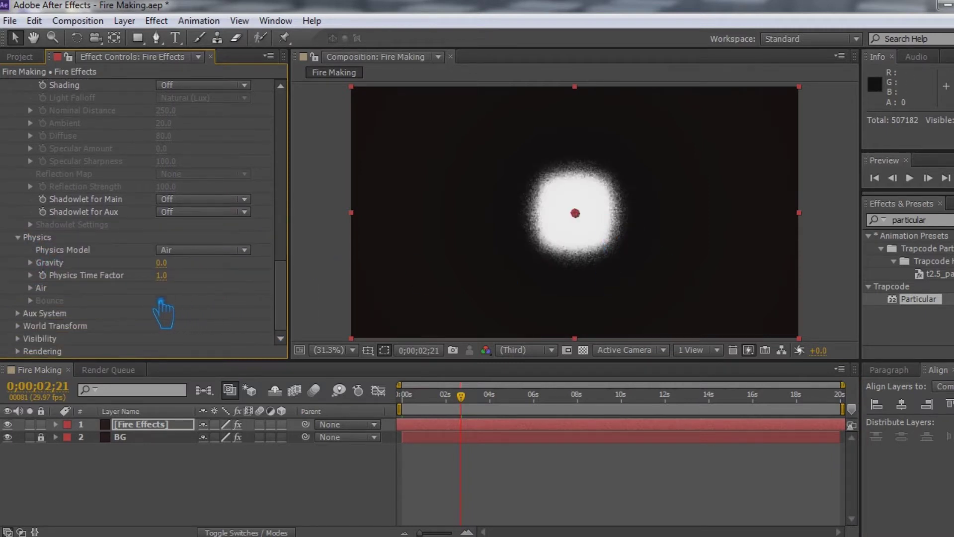
click(180, 265)
text(-90)
key(Return)
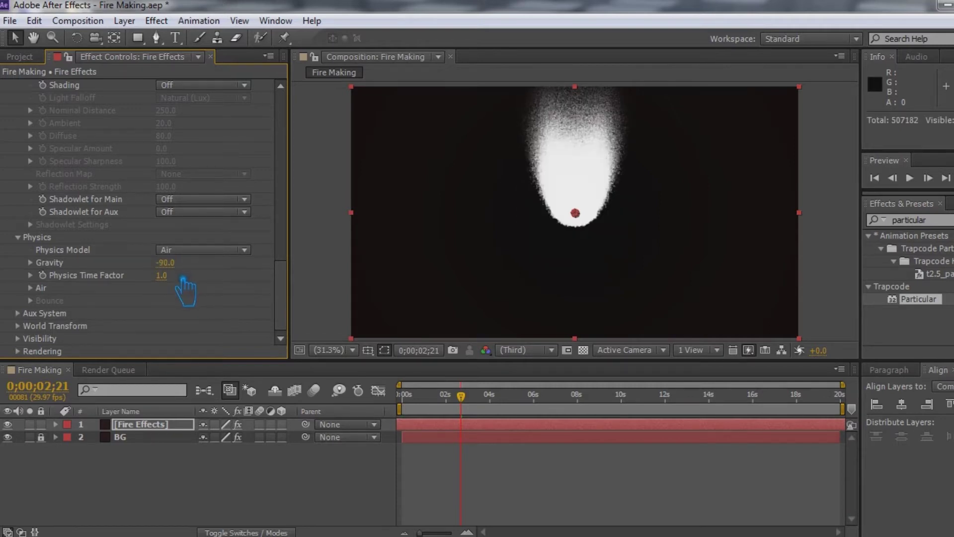
drag(579, 217, 588, 329)
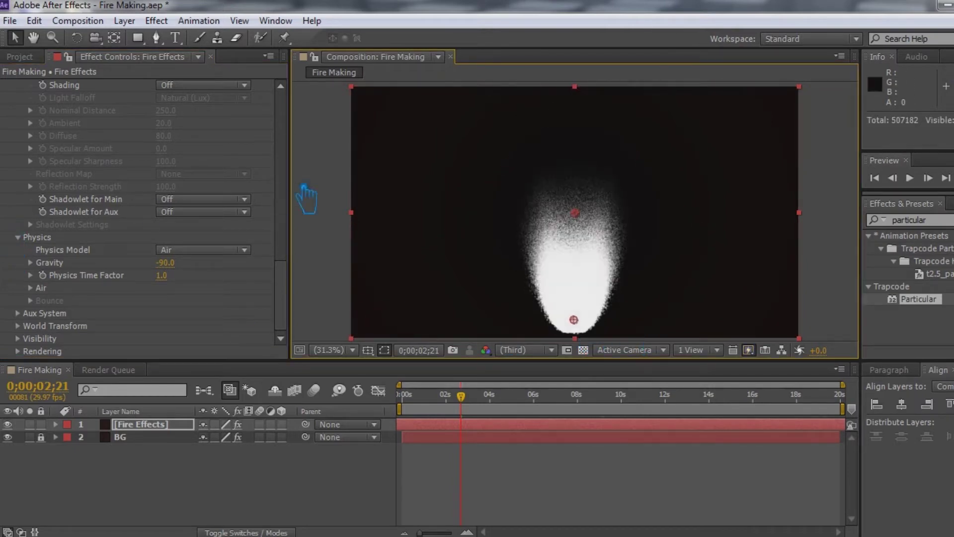
Turn on Motion Blur in Particular's Rendering settings, leaving Depth of Field on Camera Settings
click(41, 351)
click(219, 302)
click(146, 309)
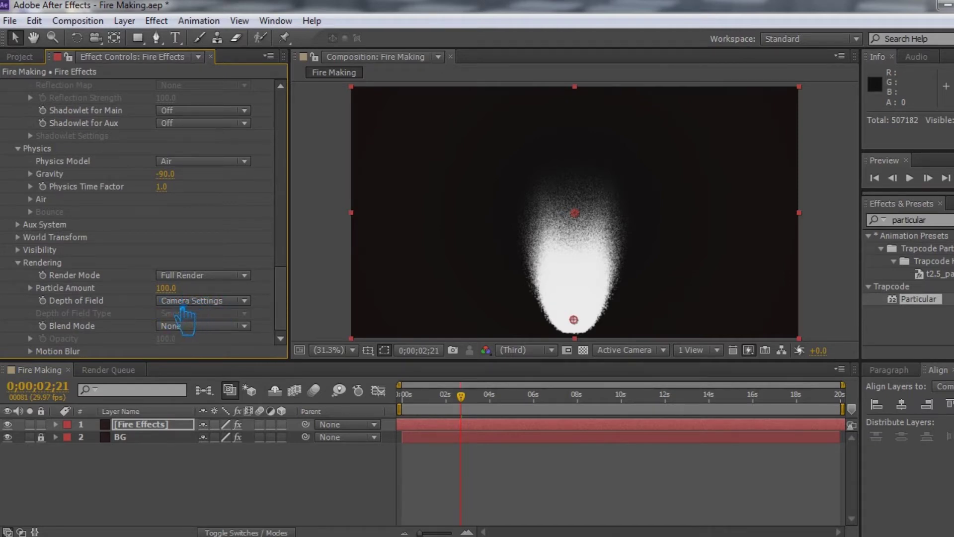
click(196, 303)
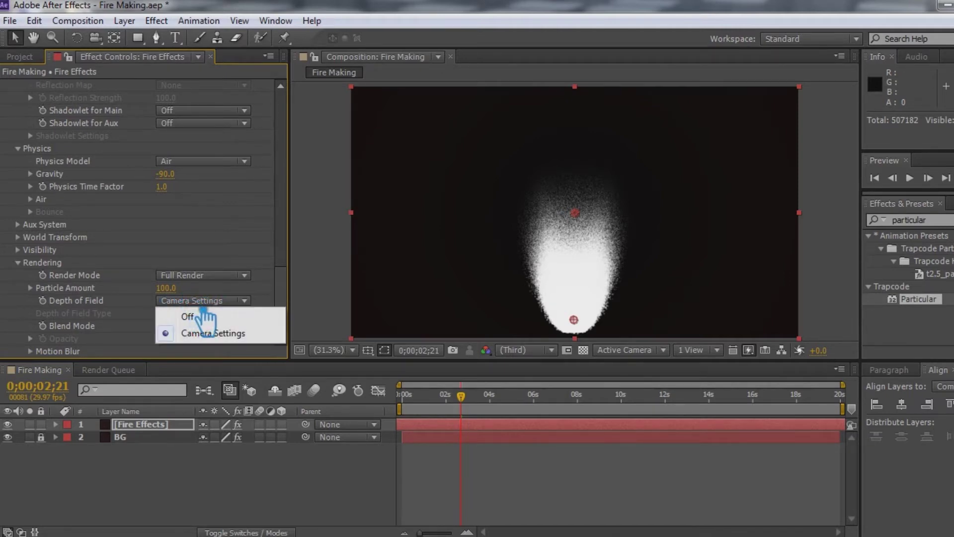
click(142, 349)
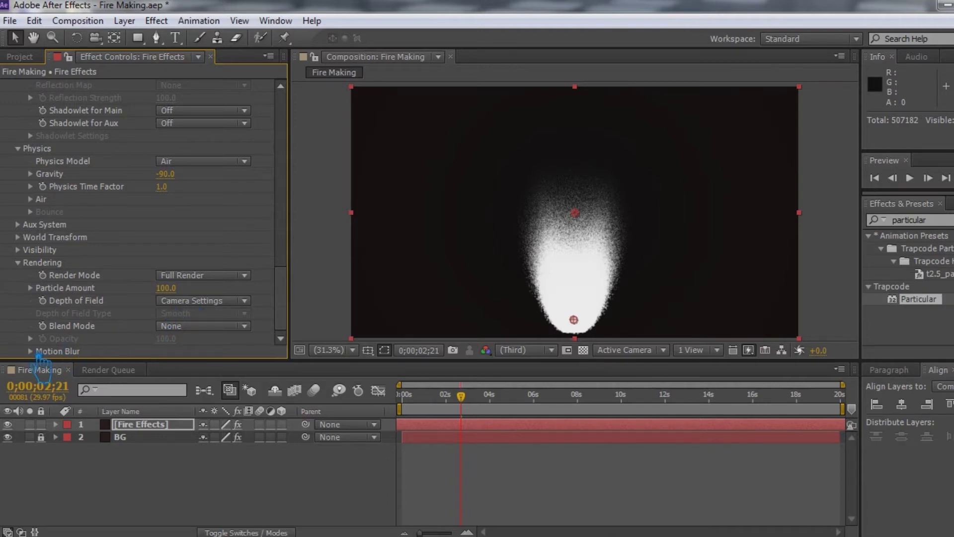
click(31, 351)
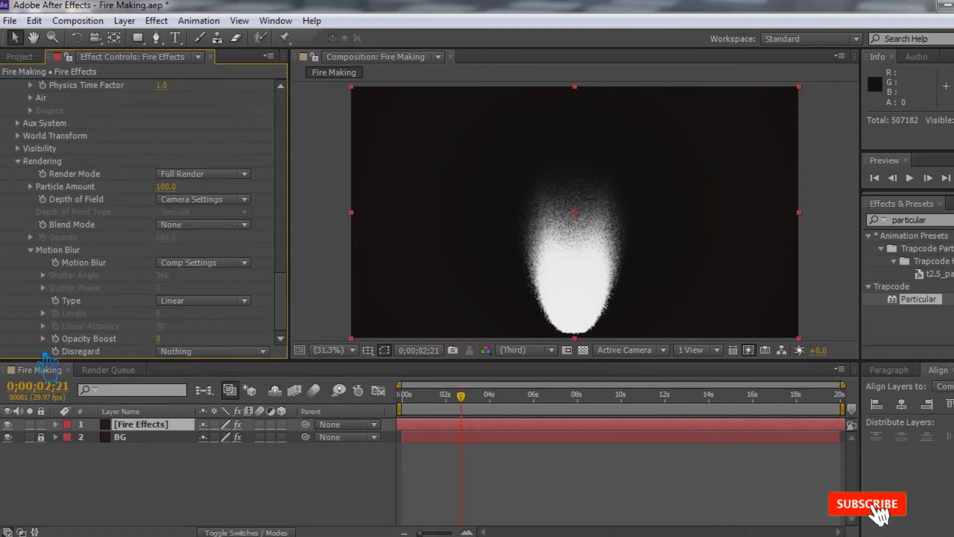
click(213, 262)
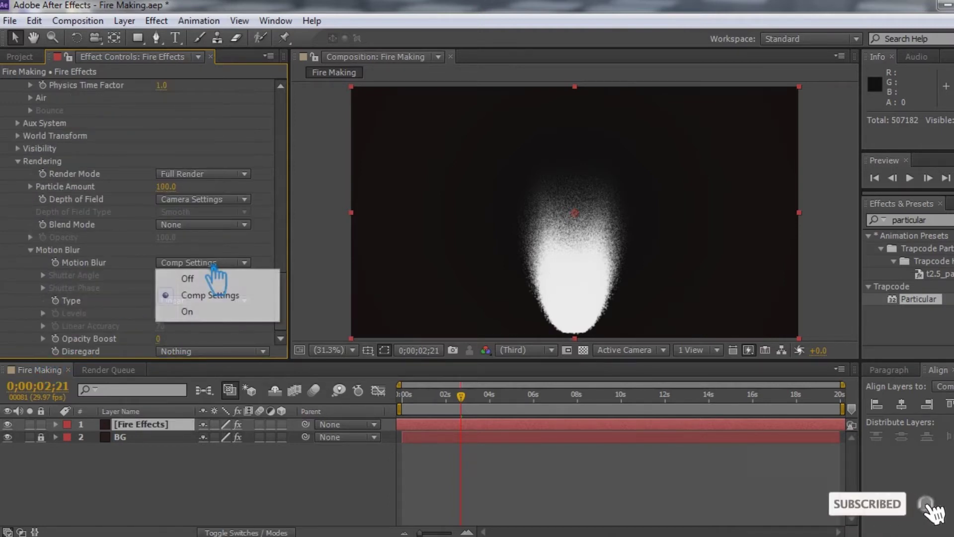
click(189, 311)
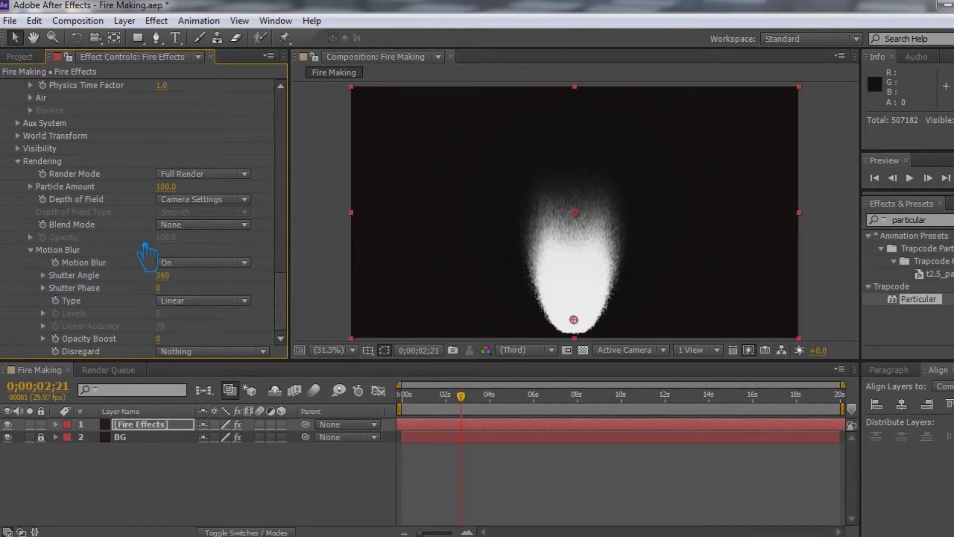
Set the particle size to 8 and Life Random to 20%
scroll(147, 253, up, 8)
scroll(166, 241, up, 8)
click(164, 163)
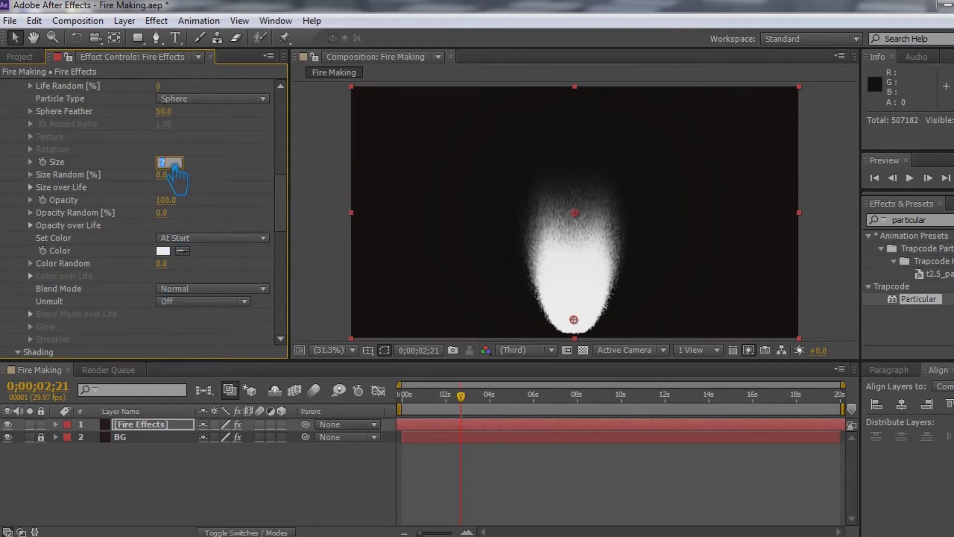
text(8)
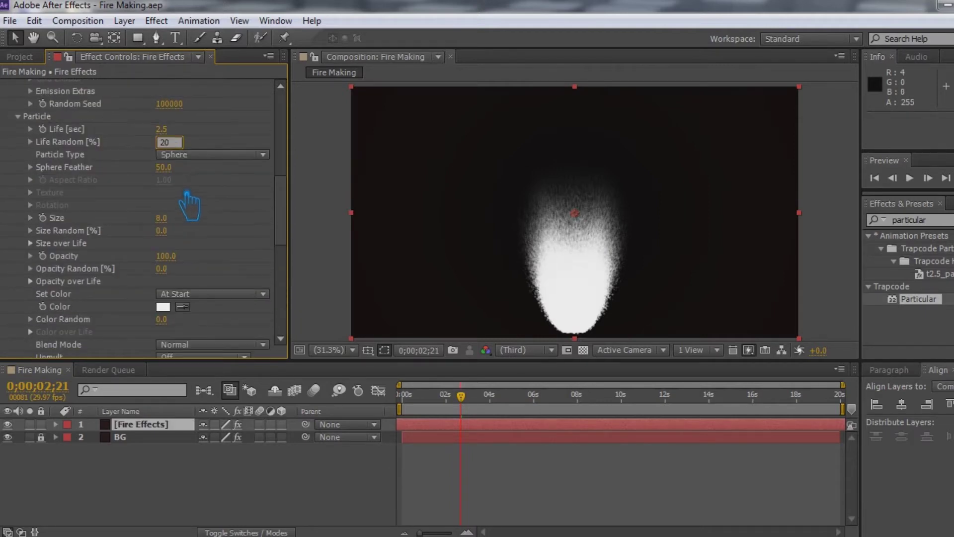
key(Return)
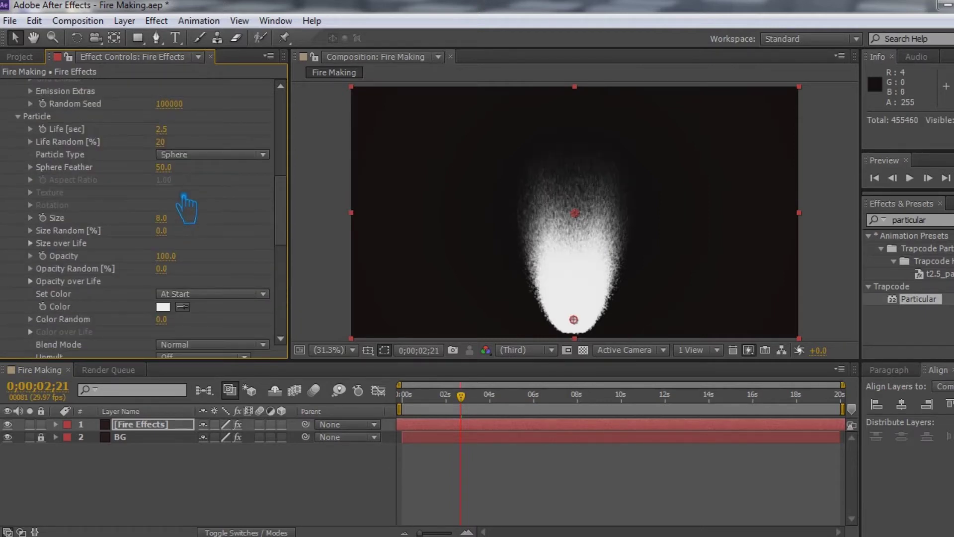
Set the particles' Sphere Feather to 70 and check the Size over Life curve
click(174, 169)
text(70)
key(Return)
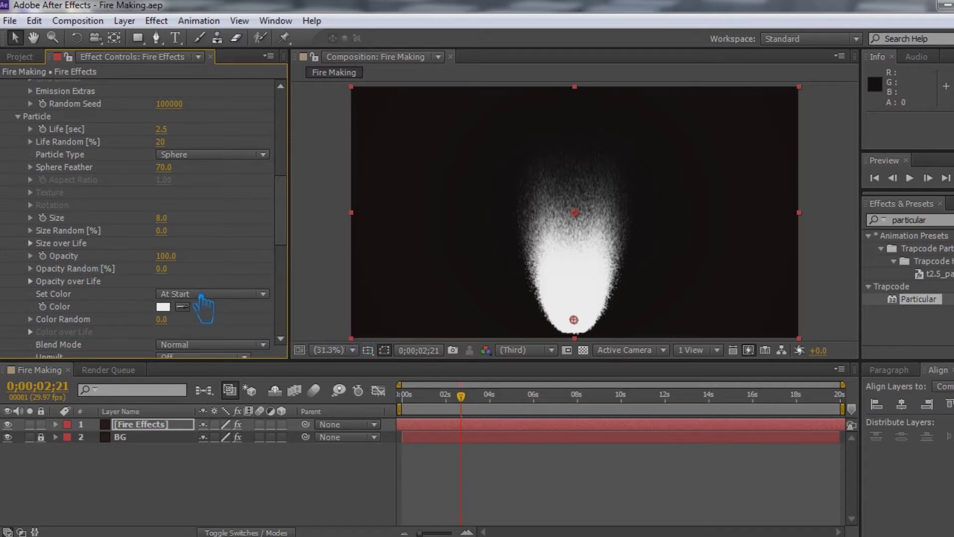
click(30, 243)
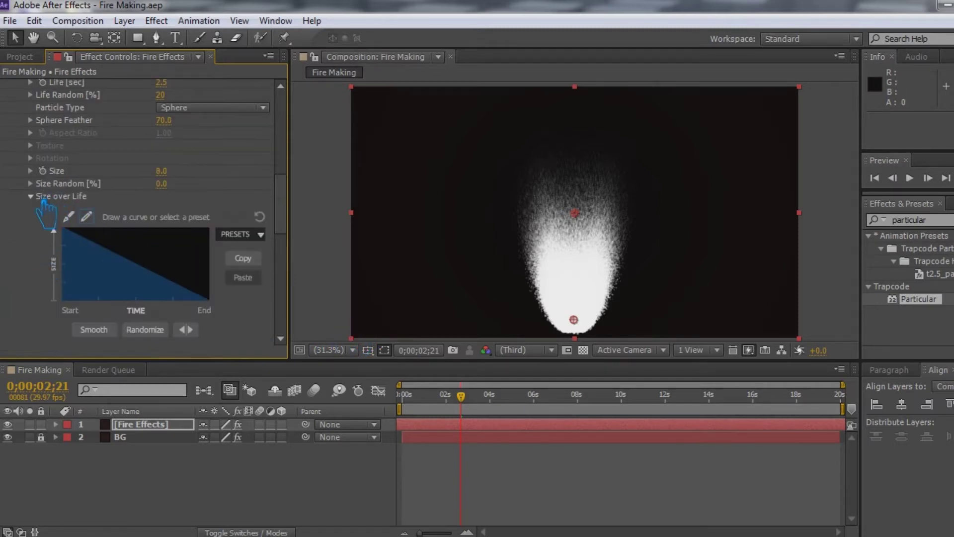
click(30, 196)
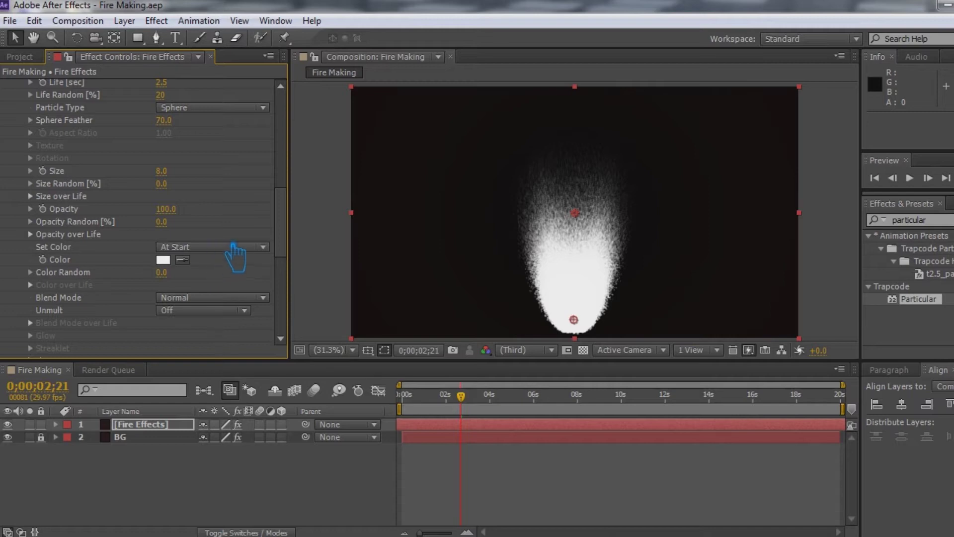
Nudge the particle emitter slightly up and right to centre it near the bottom of the frame
mouse_move(591, 324)
mouse_down()
mouse_move(590, 350)
mouse_move(577, 343)
mouse_move(587, 309)
mouse_move(576, 322)
mouse_up()
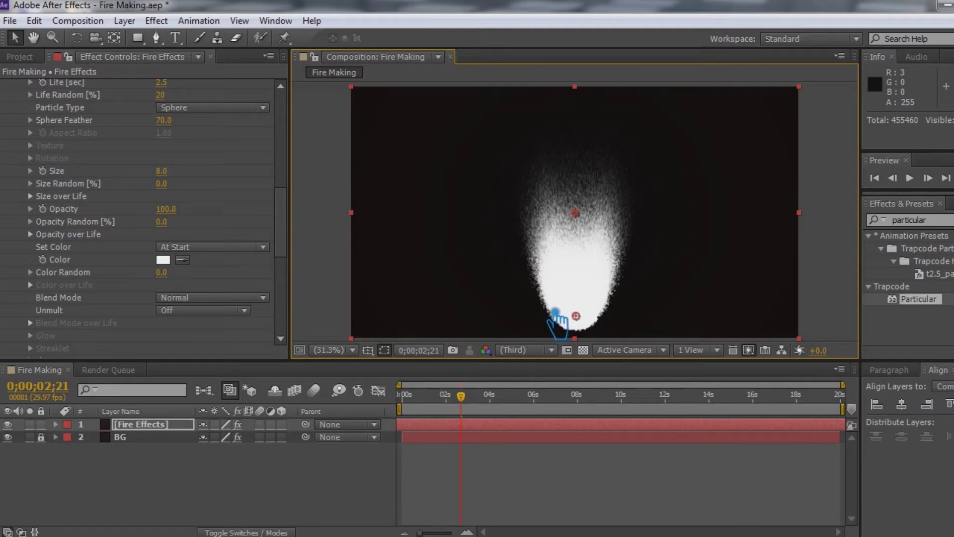
scroll(137, 316, down, 10)
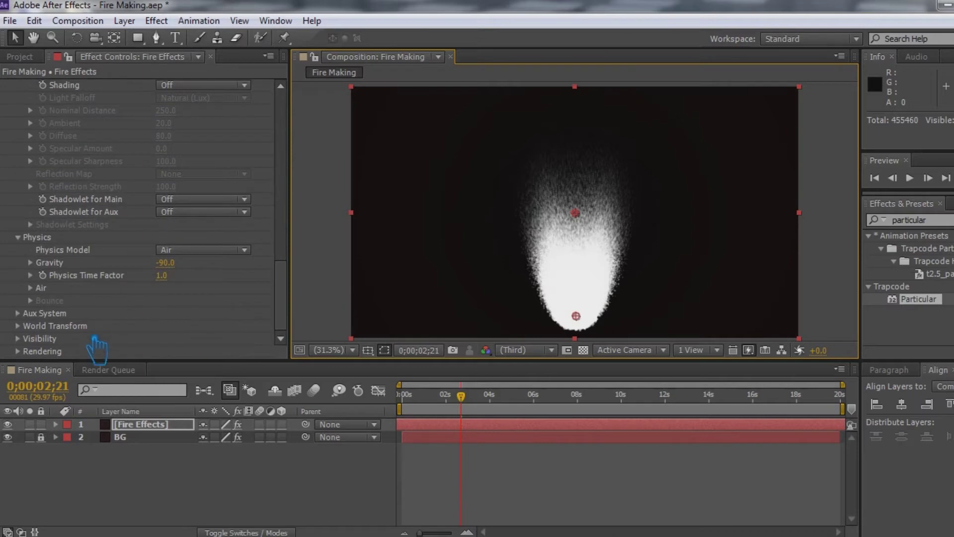
click(19, 352)
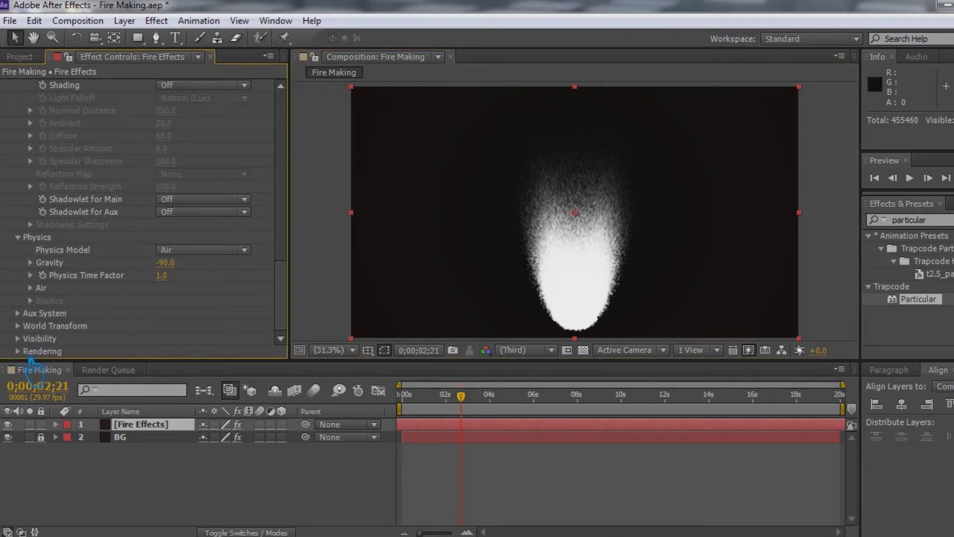
scroll(213, 320, down, 5)
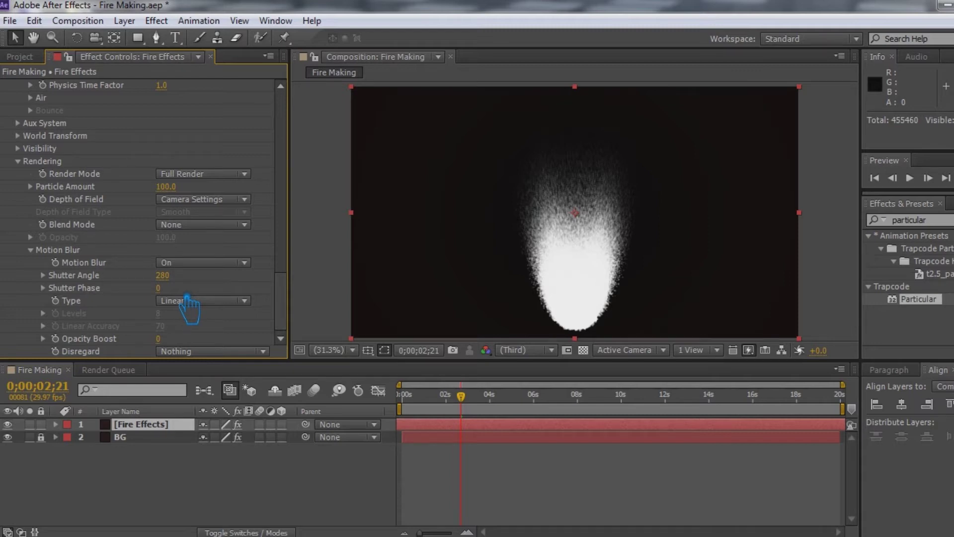
click(19, 161)
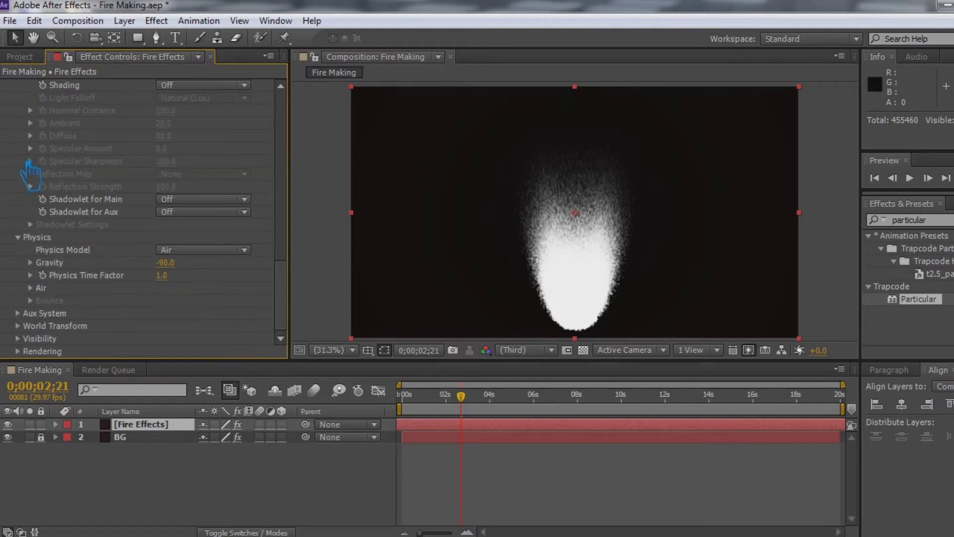
Set Affect Position to 300 in Particular's Air physics Turbulence Field, trying 500 and 400 first
click(42, 288)
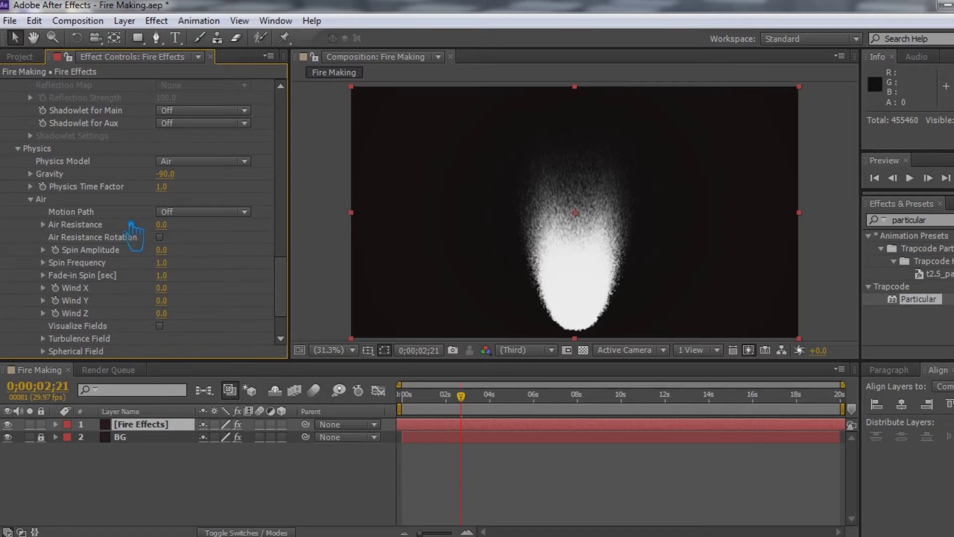
scroll(64, 330, down, 1)
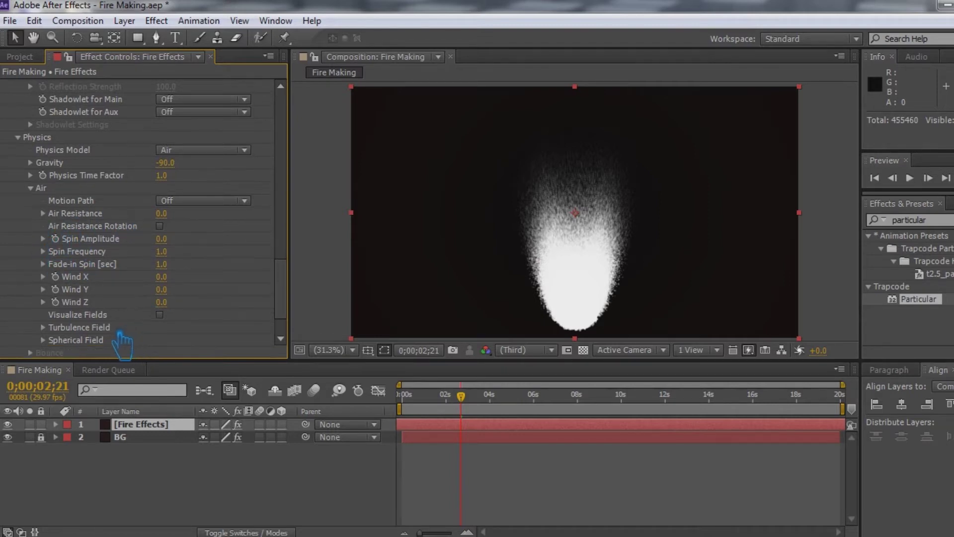
click(44, 329)
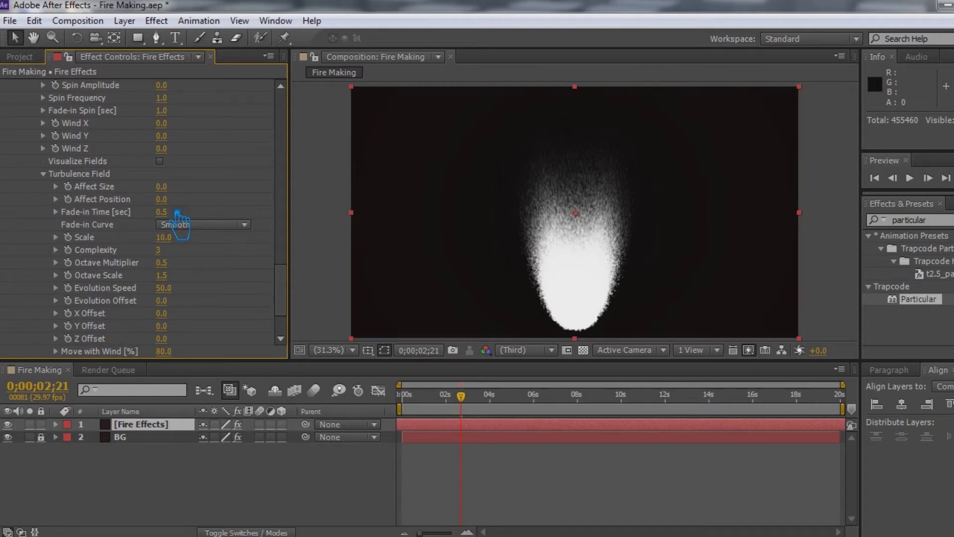
click(162, 200)
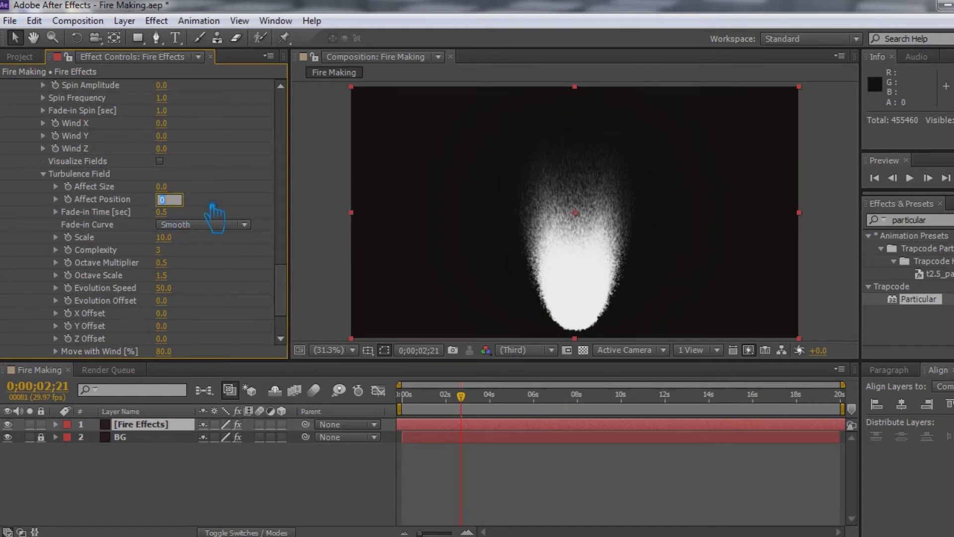
text(500)
key(Return)
text(400)
key(Return)
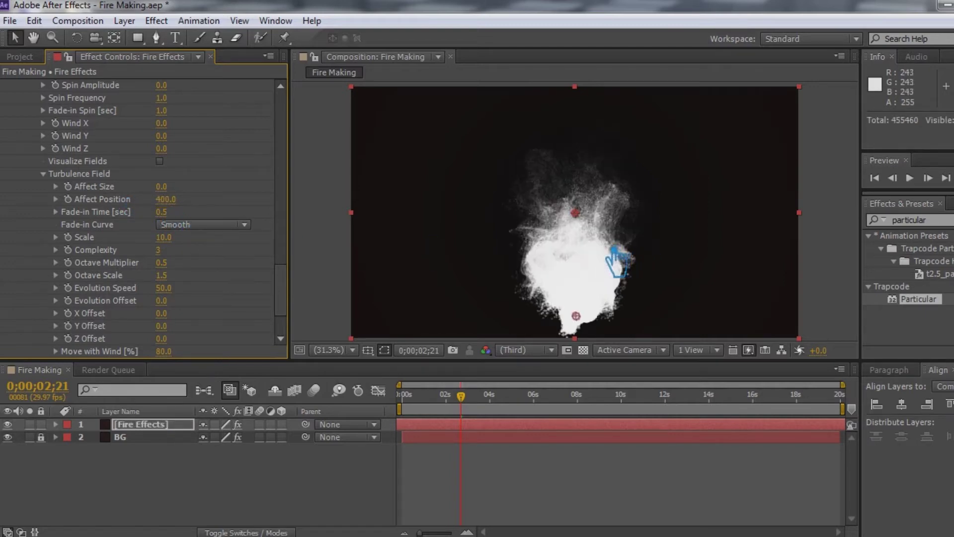
click(167, 199)
text(300)
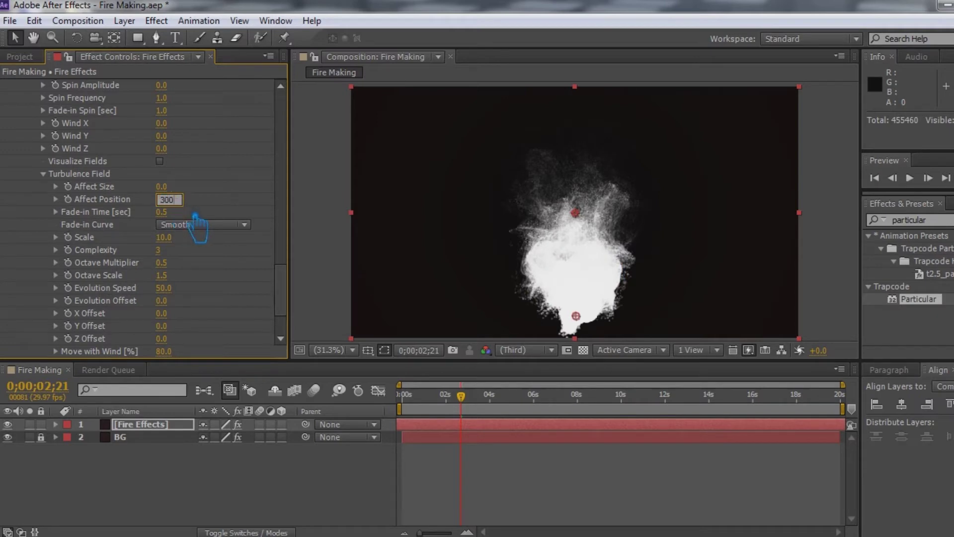
key(Return)
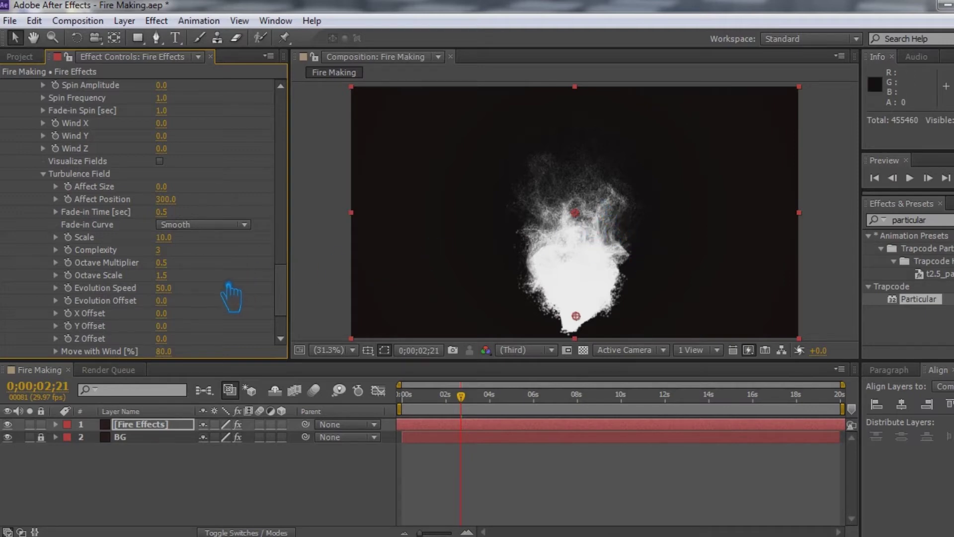
Set the Motion Blur Shutter Angle to 300 in Particular's Rendering settings
scroll(240, 324, down, 3)
click(42, 352)
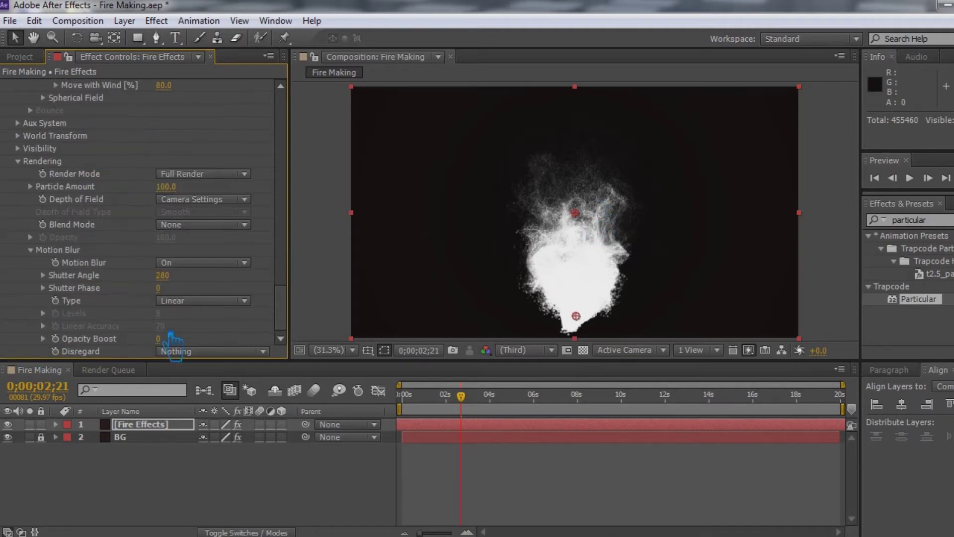
click(178, 277)
text(300)
key(Return)
Find the Fast Blur effect by searching for "fast" and apply it to the Fire Effects layer
drag(950, 222, 856, 232)
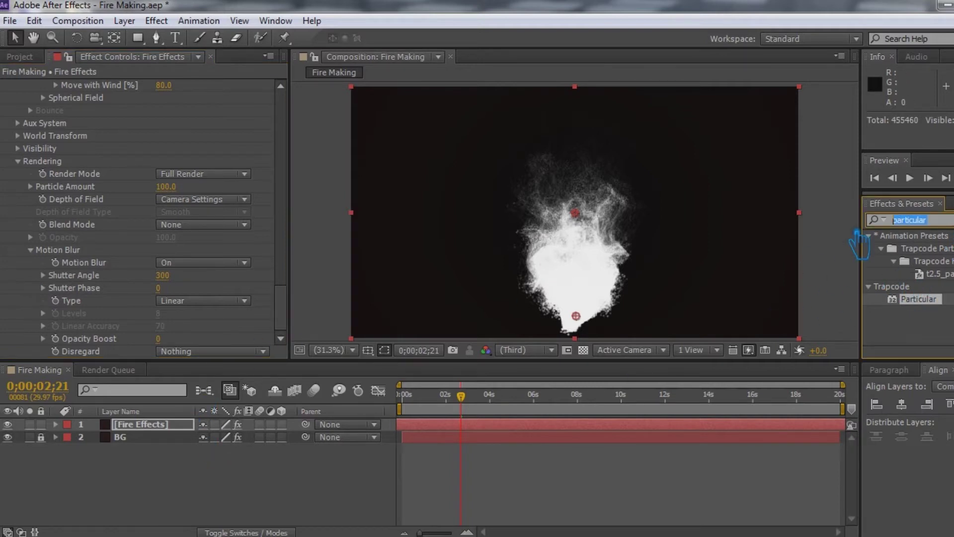
text(fast)
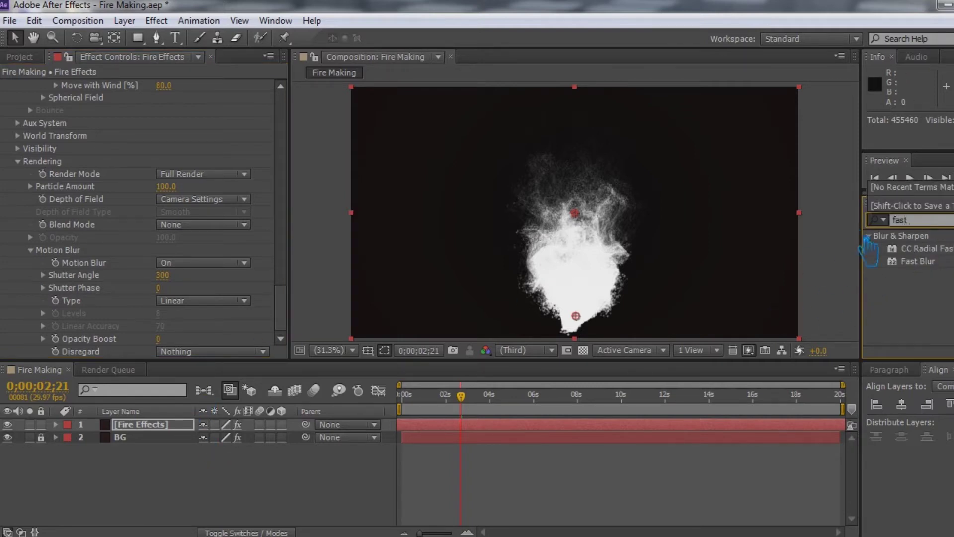
click(930, 266)
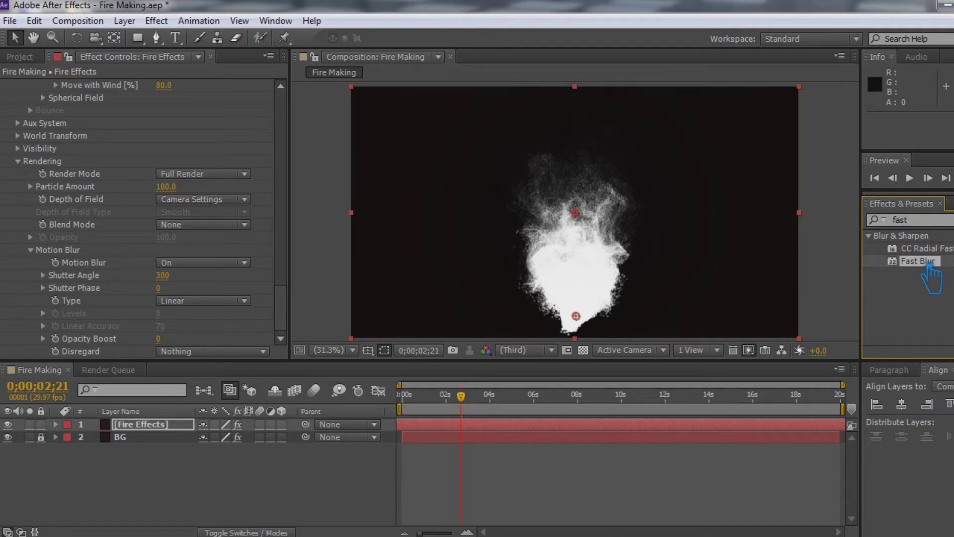
drag(928, 274, 150, 425)
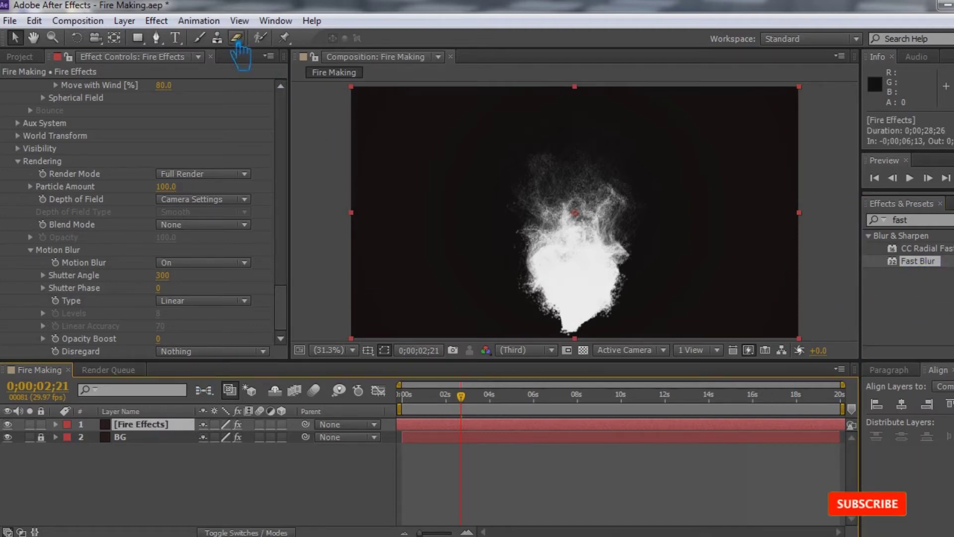
click(156, 20)
mouse_move(199, 224)
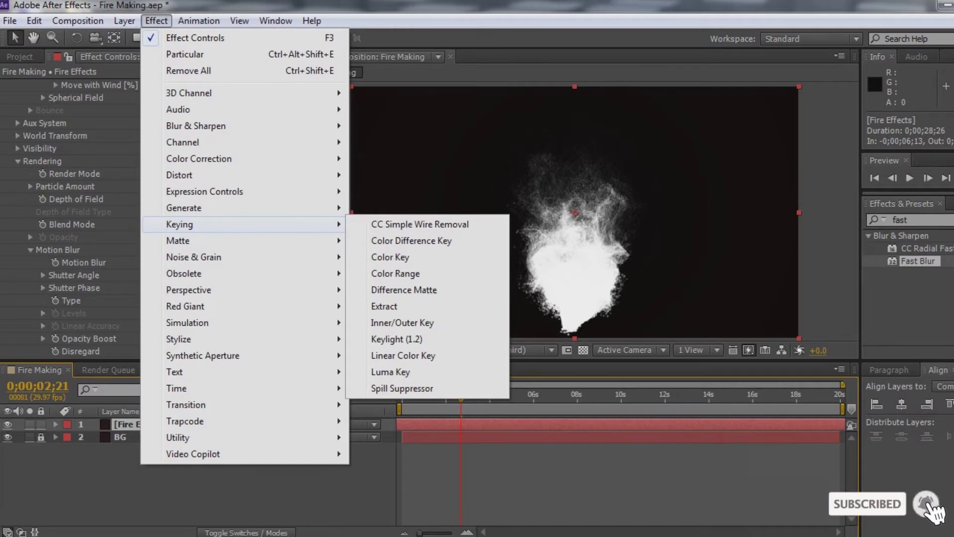
mouse_move(221, 128)
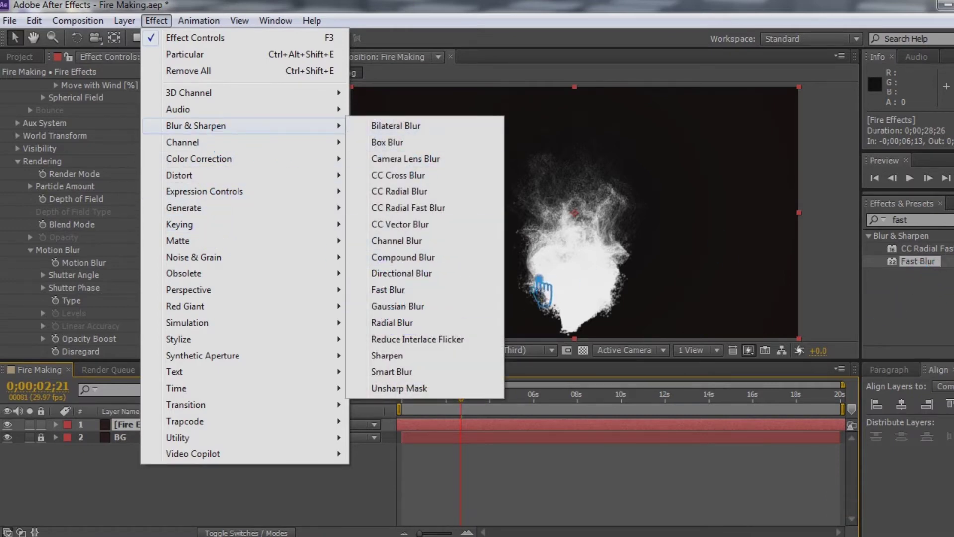
click(934, 266)
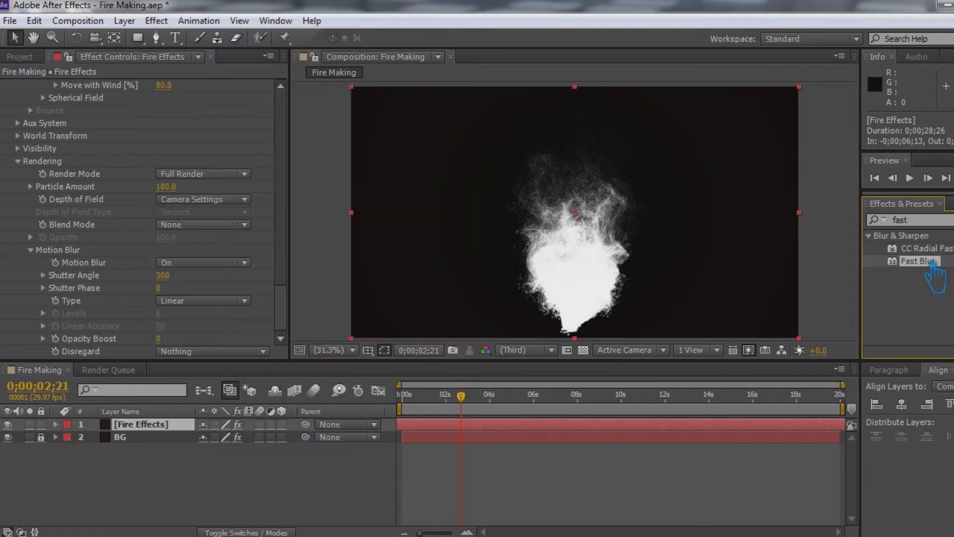
drag(933, 266, 564, 271)
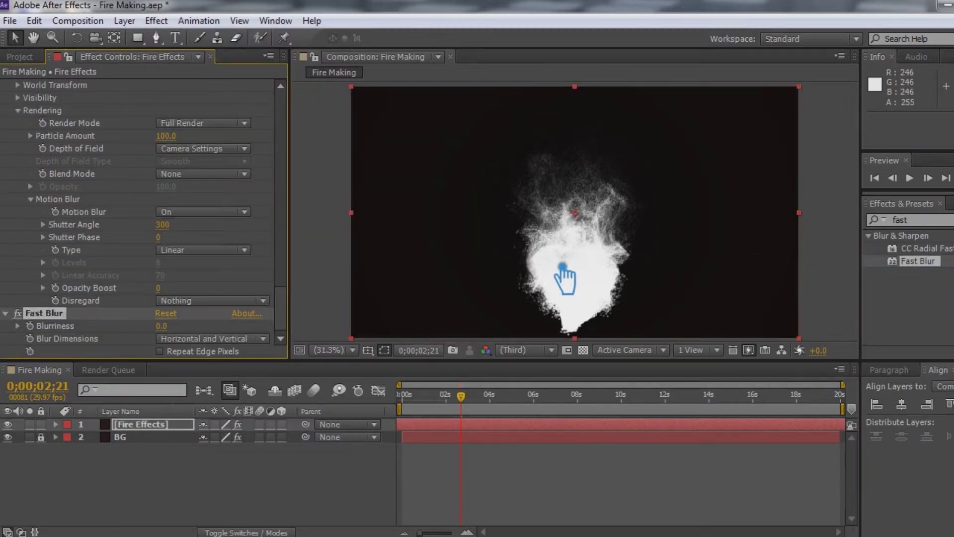
Try Fast Blur Blurriness values of 10, 3 and 7 on the particles, settling on 4
click(163, 327)
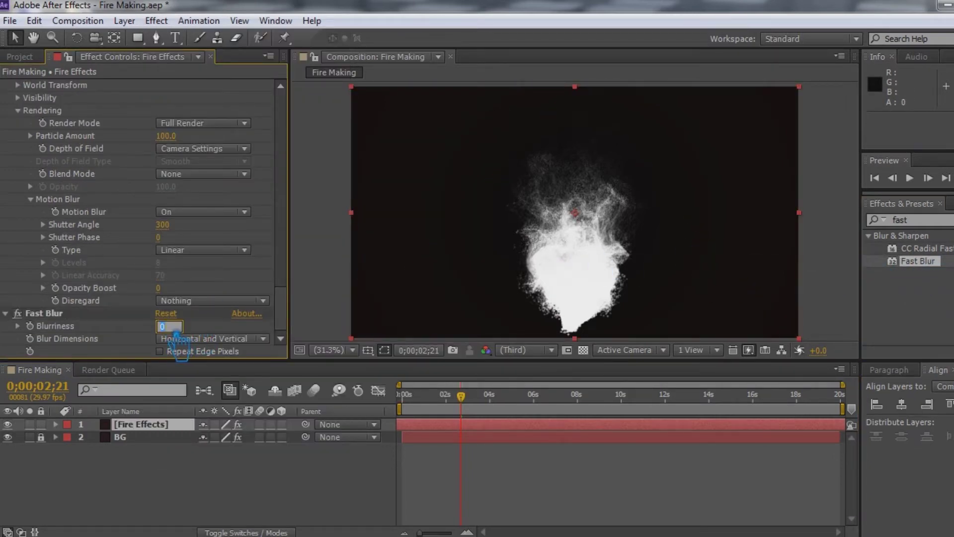
key(Return)
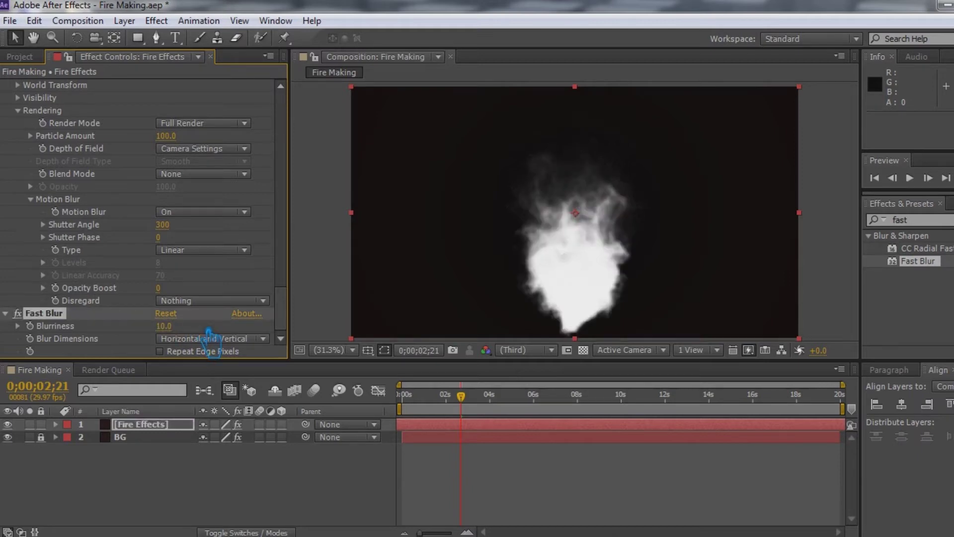
click(163, 326)
text(3)
key(Return)
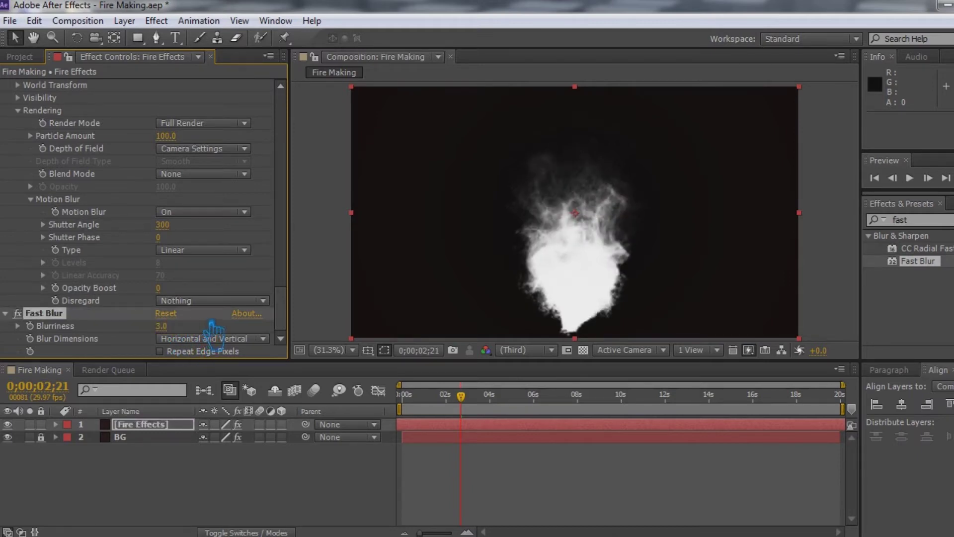
click(180, 328)
text(7)
key(Return)
click(186, 324)
text(4)
key(Return)
Find the Colorama effect by searching for "colora" and apply it to the Fire Effects layer
click(148, 425)
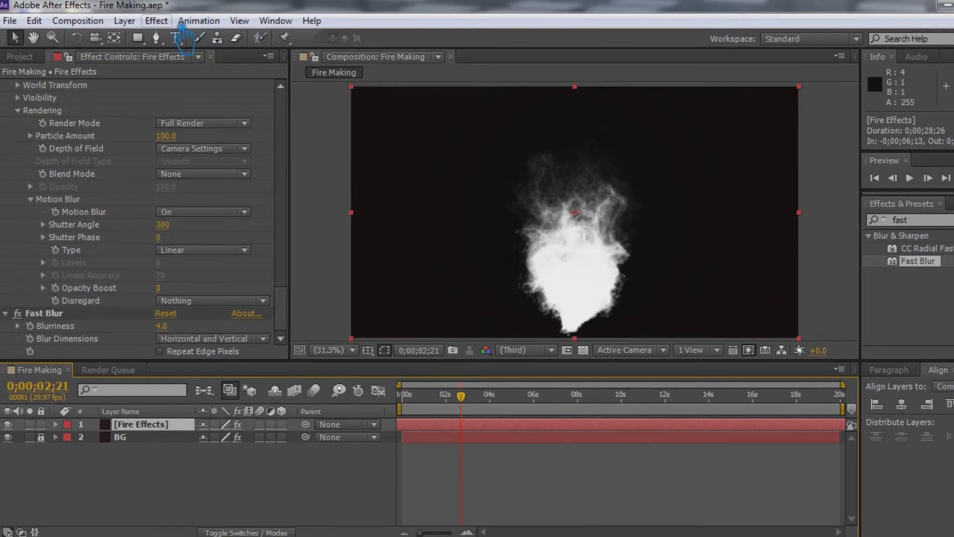
click(157, 21)
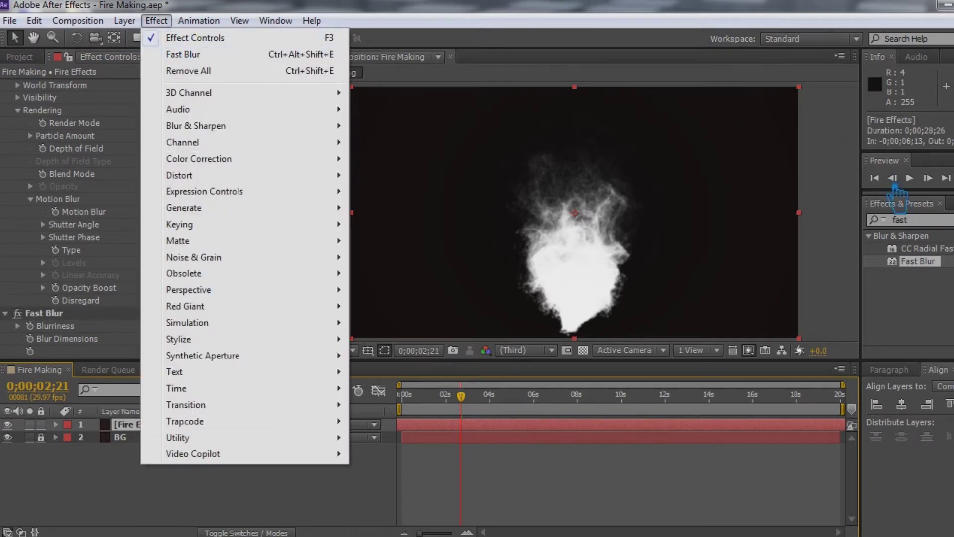
mouse_move(251, 160)
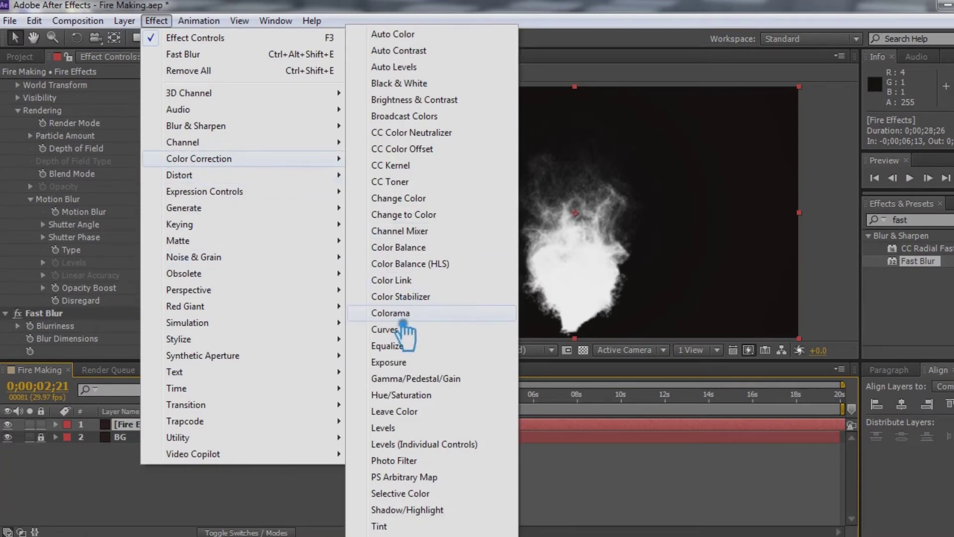
drag(933, 222, 852, 226)
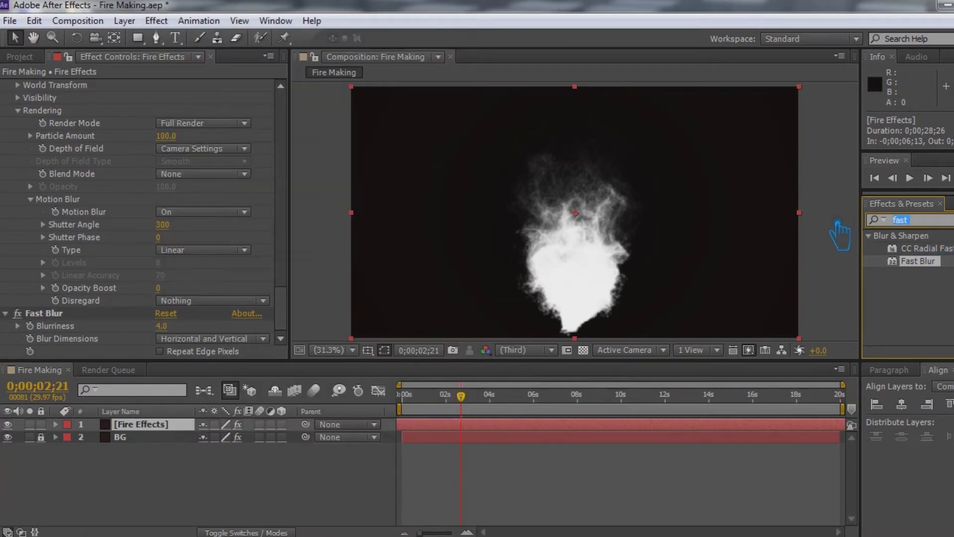
text(colora)
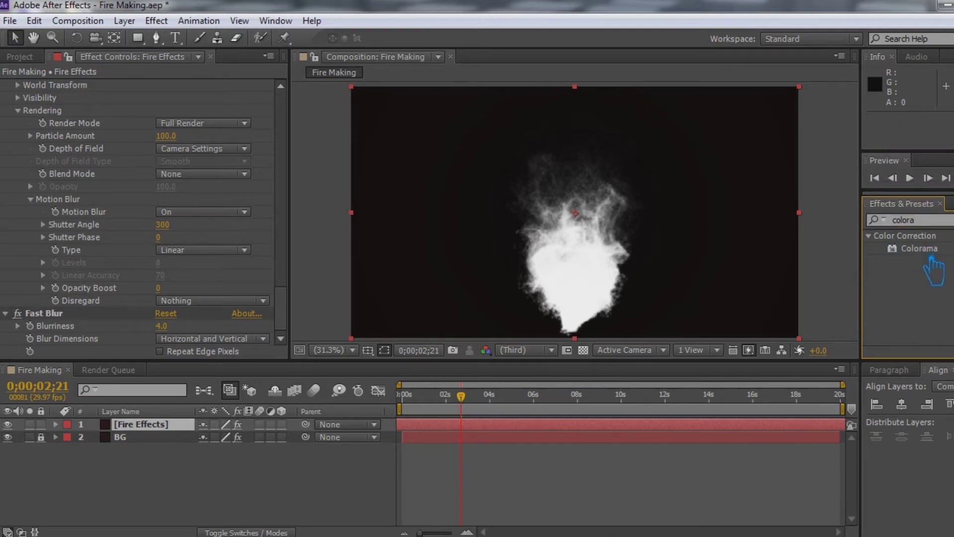
click(156, 20)
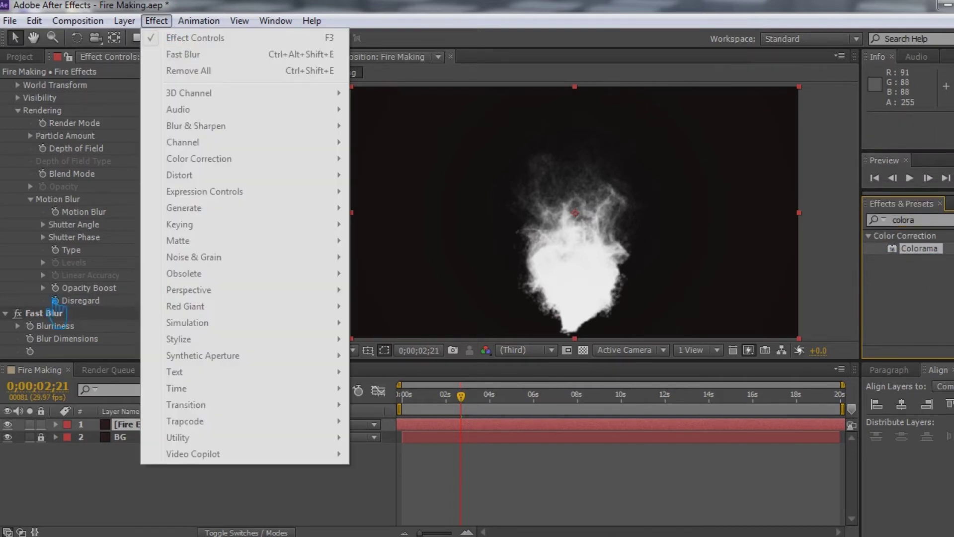
click(136, 431)
click(156, 20)
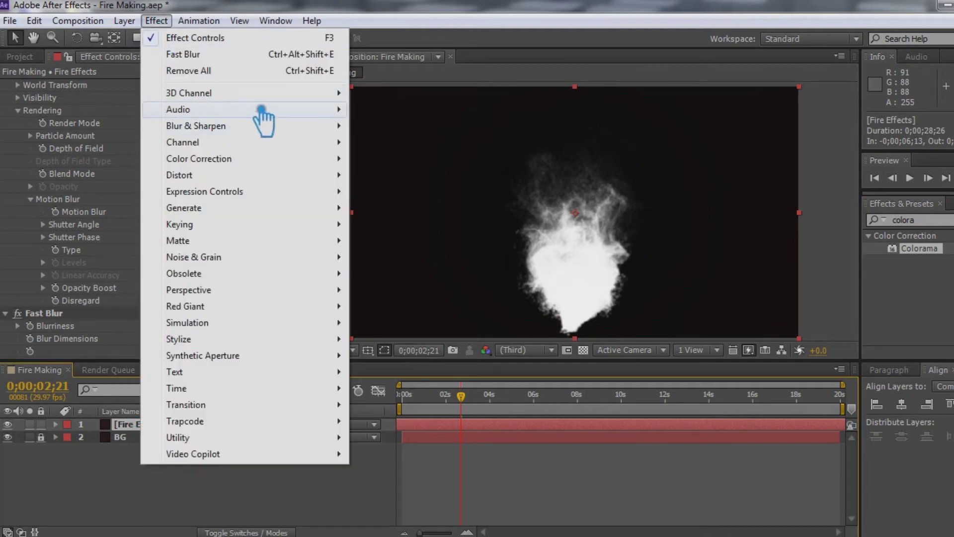
mouse_move(244, 162)
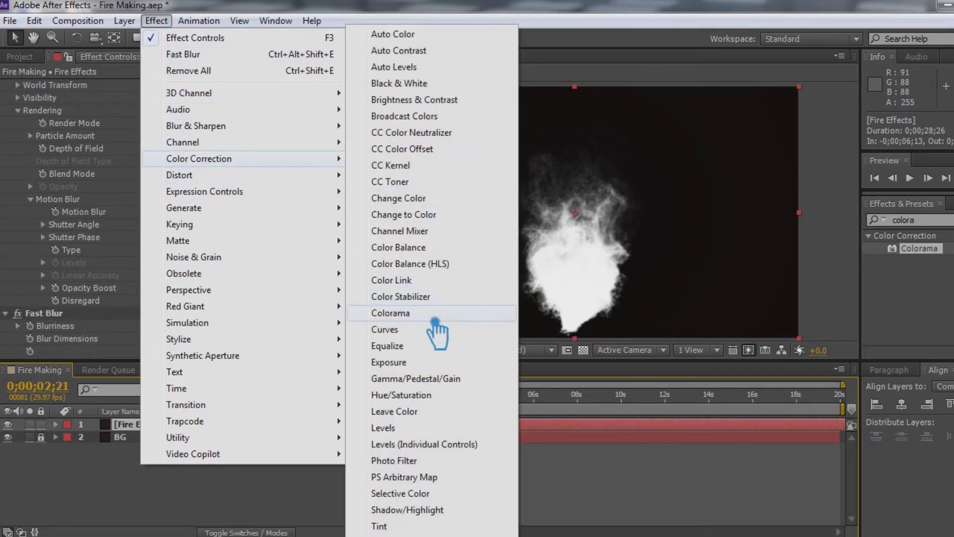
click(943, 263)
drag(942, 259, 608, 288)
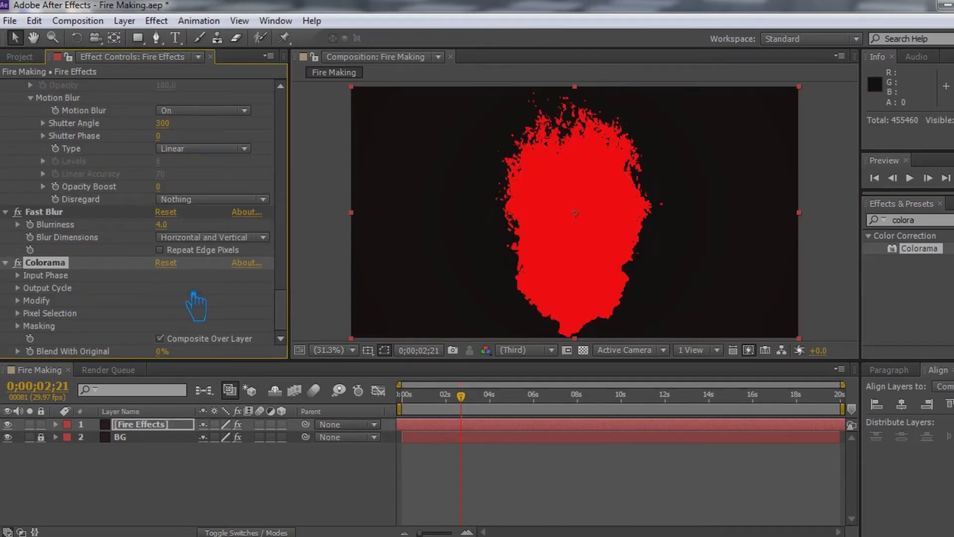
Set Fast Blur's Blurriness to 6 and Colorama's Input Phase to get its phase from Alpha
click(164, 225)
key(Return)
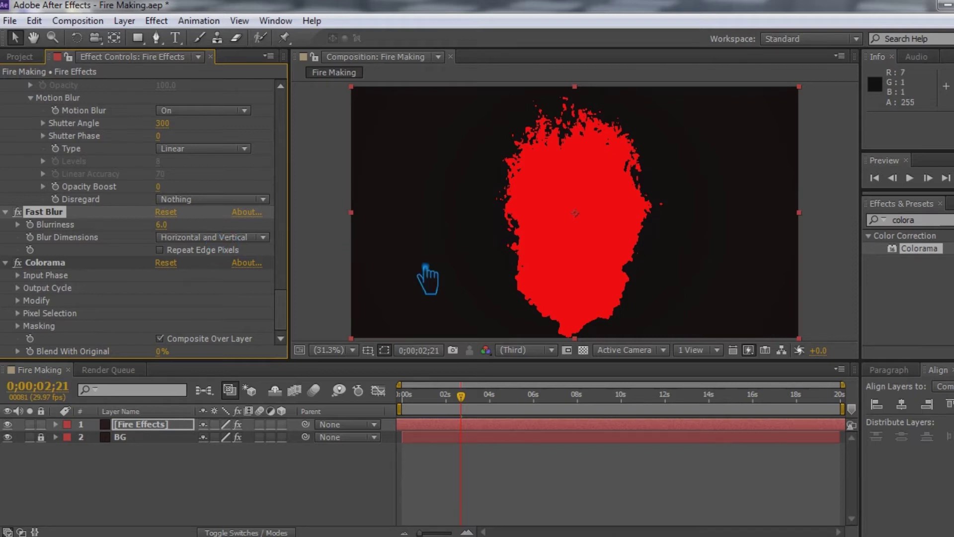
click(55, 263)
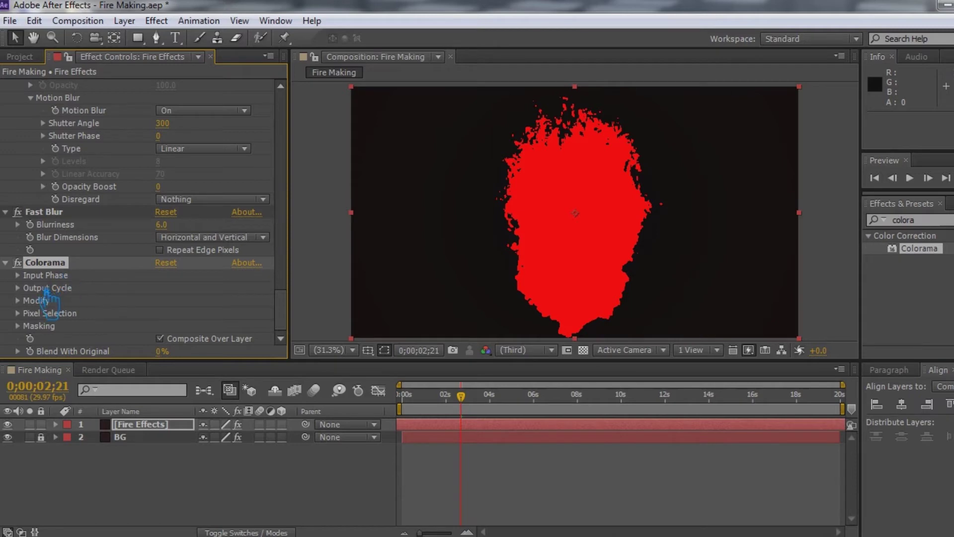
click(29, 281)
click(206, 273)
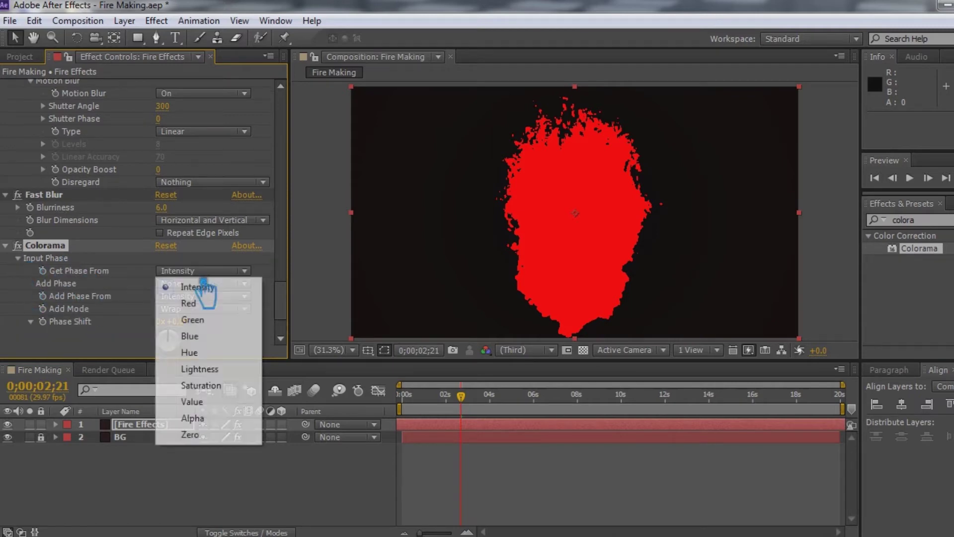
click(215, 420)
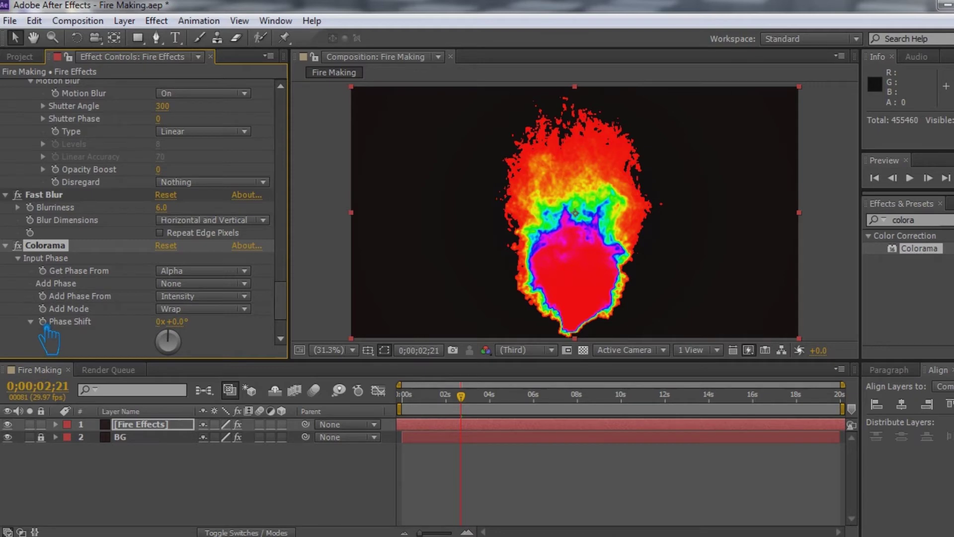
Set Colorama's Output Cycle to the Fire preset palette
click(20, 259)
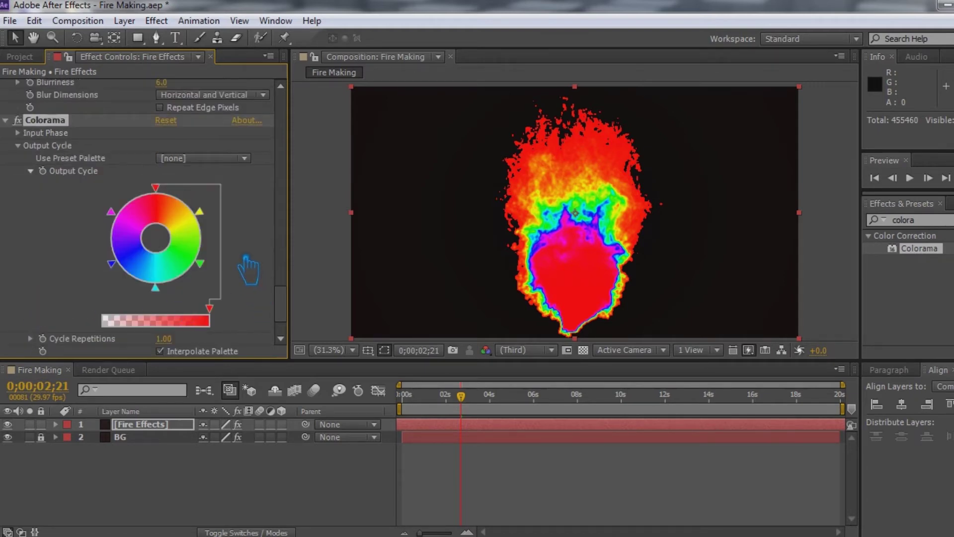
click(219, 159)
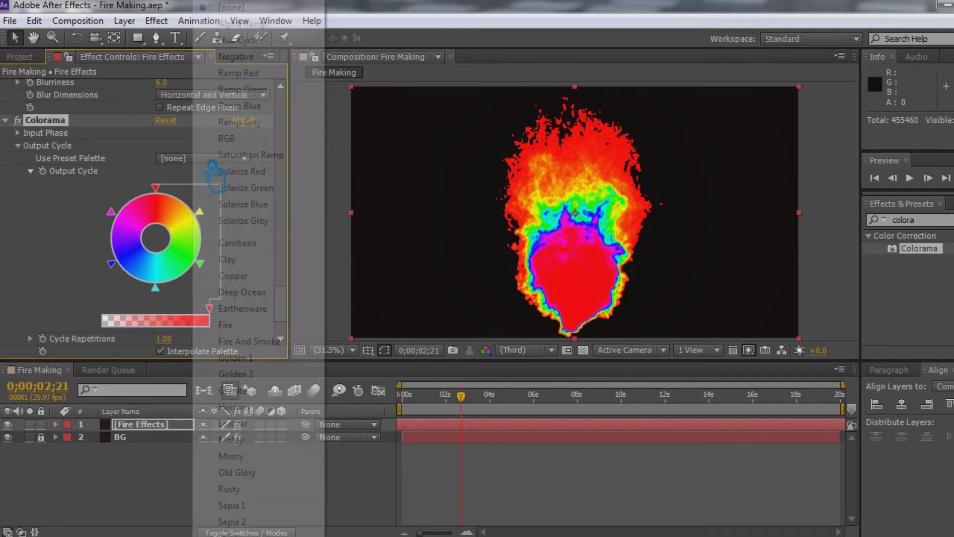
click(229, 325)
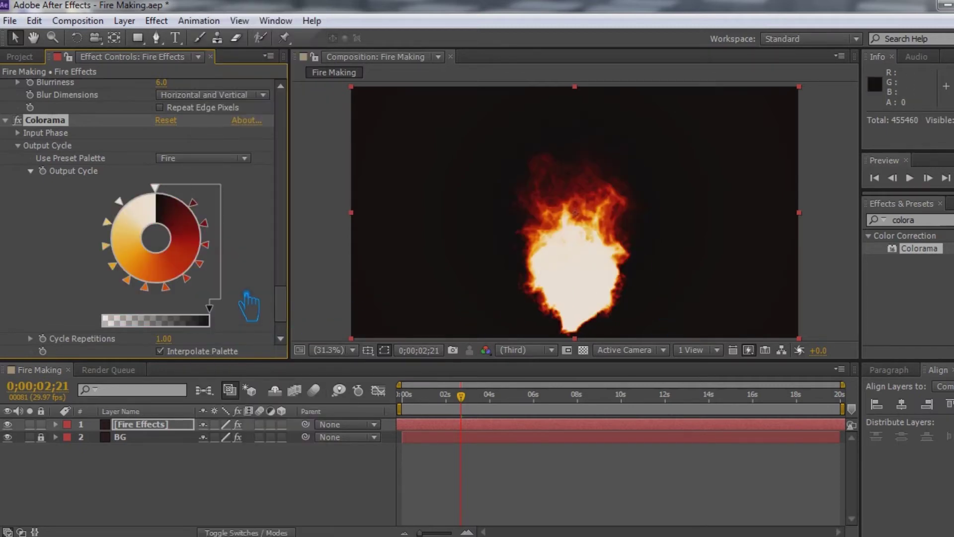
Try a Velocity Random of 100% for the Particular emitter, settling on 80%
scroll(252, 305, up, 15)
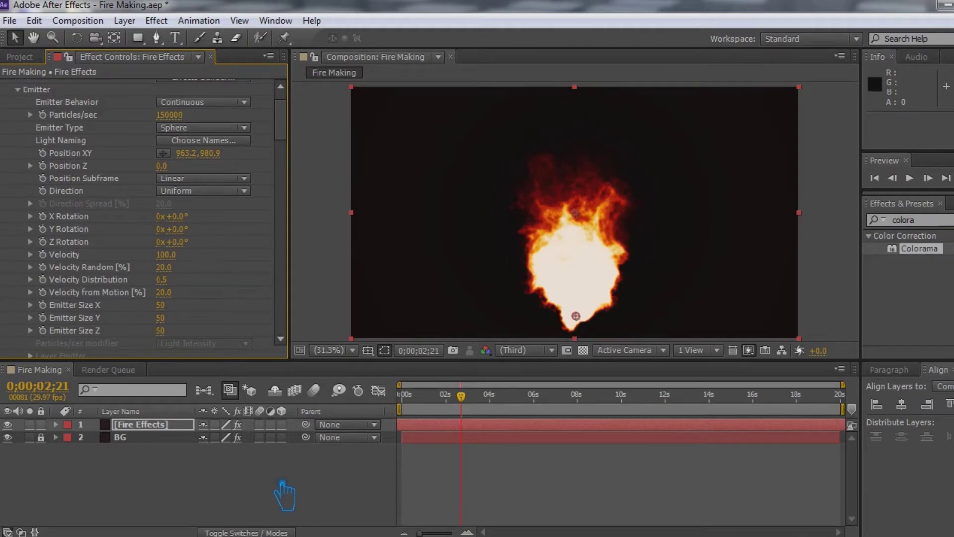
click(167, 269)
text(100)
key(Return)
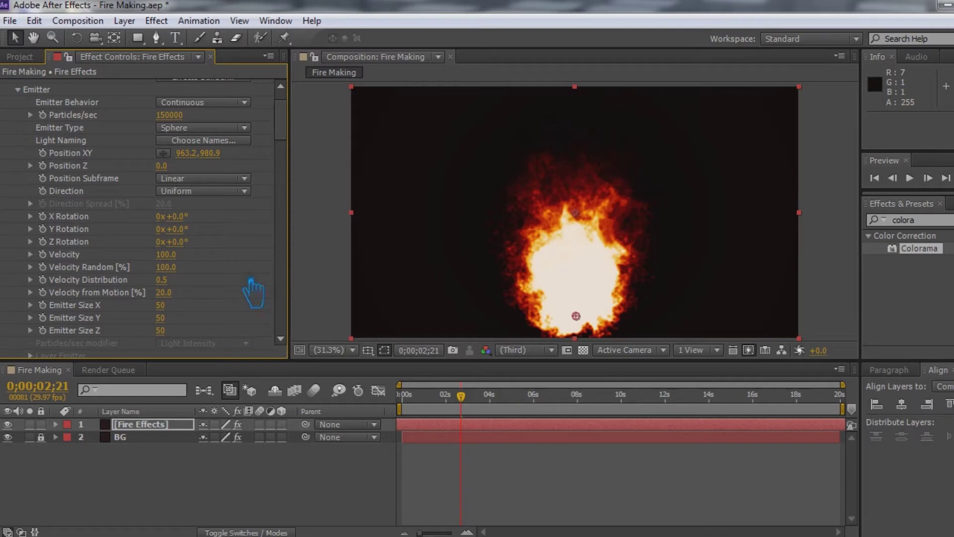
click(179, 269)
text(80)
key(Return)
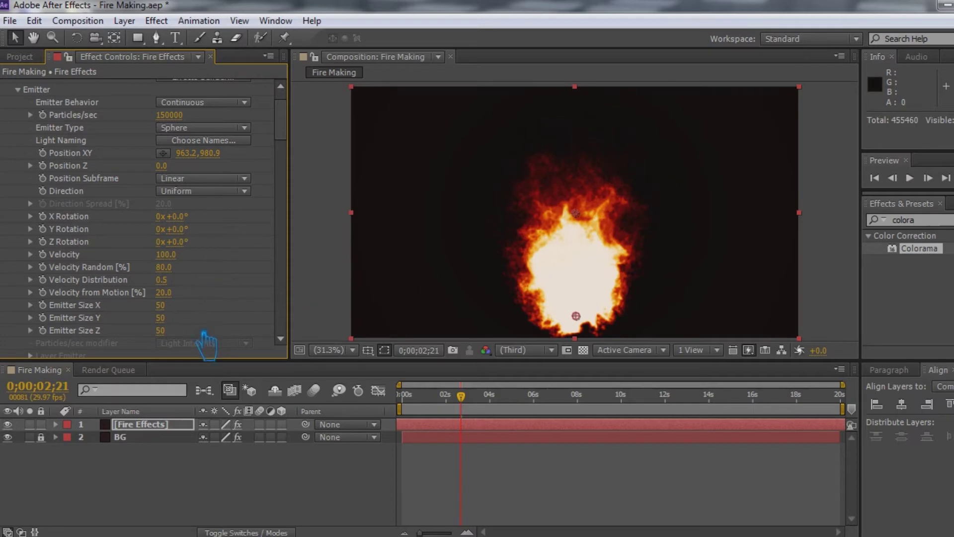
Set the emitter's Emitter Size X, Y and Z to 100 each
drag(185, 312, 198, 312)
click(174, 305)
text(100)
key(Return)
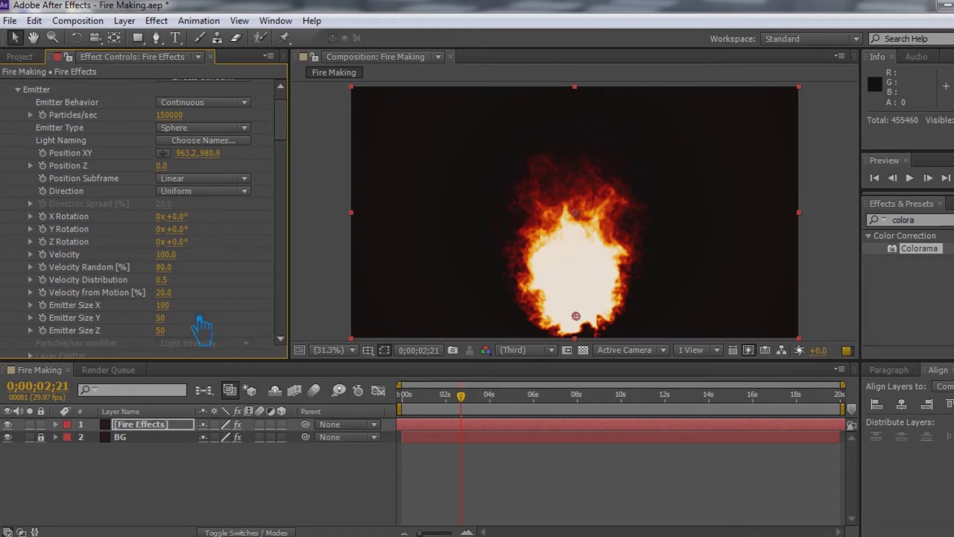
click(171, 321)
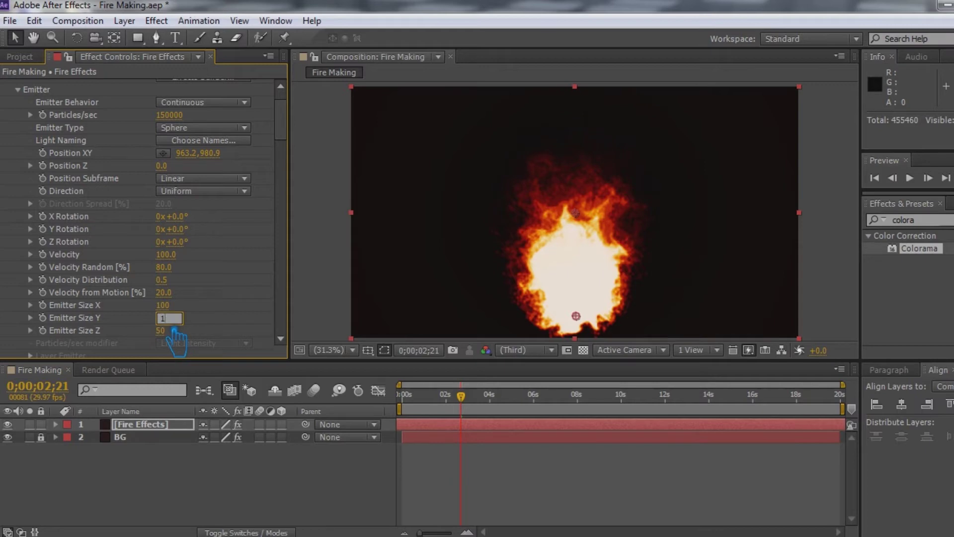
key(Return)
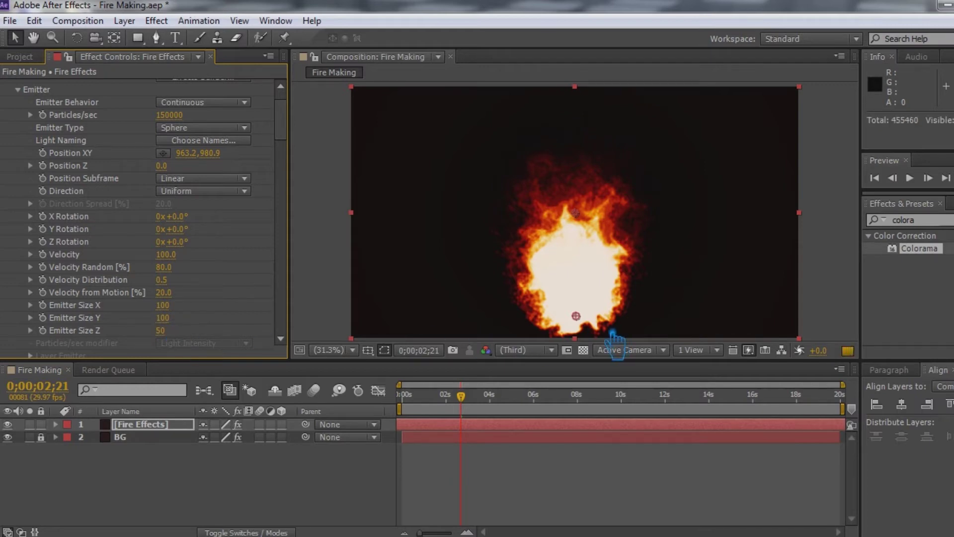
click(172, 332)
text(100)
key(Return)
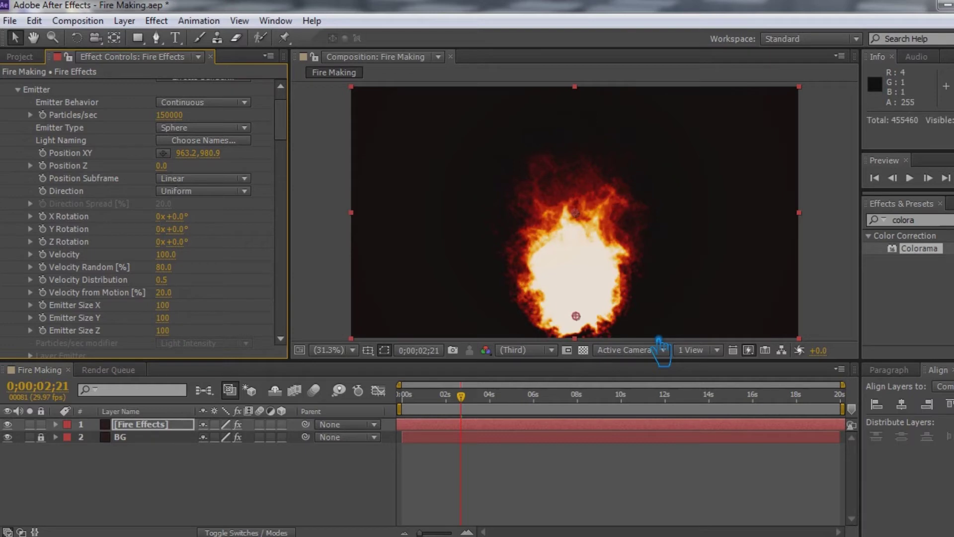
Set the emitter's Random Seed to 200000
scroll(180, 337, down, 6)
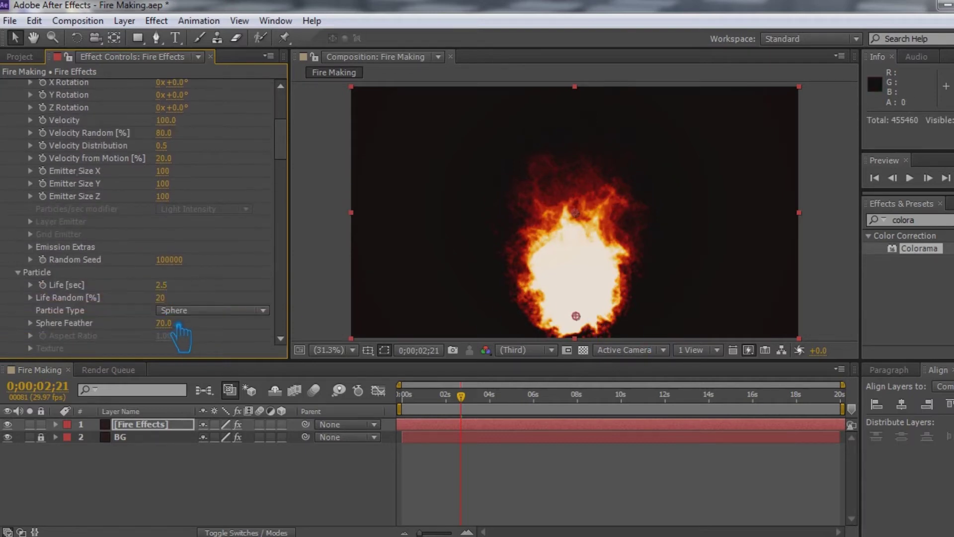
click(172, 260)
mouse_move(170, 264)
mouse_down()
mouse_move(149, 267)
mouse_move(159, 263)
mouse_up()
click(176, 266)
text(2)
key(Return)
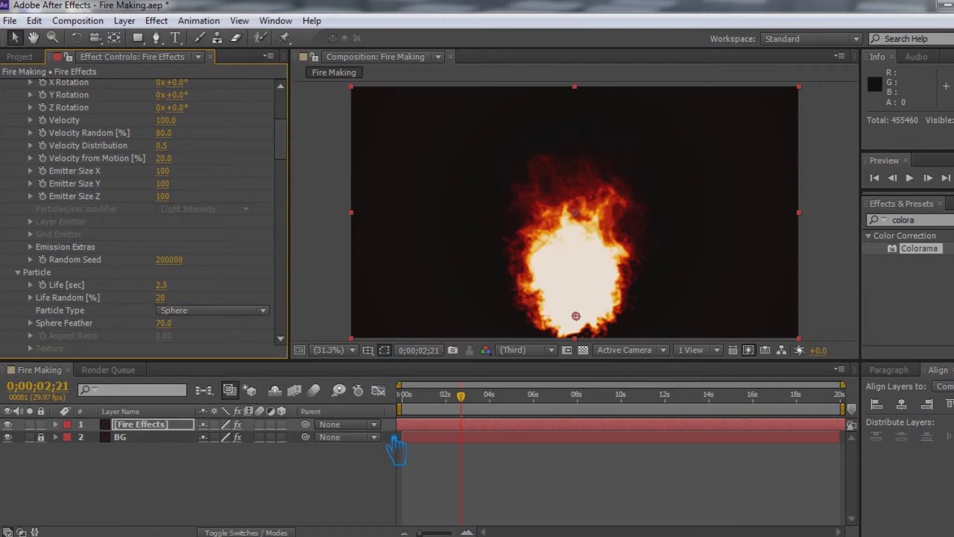
Move the current time to 0;00;03;26 and set the Fire Effects particle Life to 3 seconds
drag(479, 405, 502, 405)
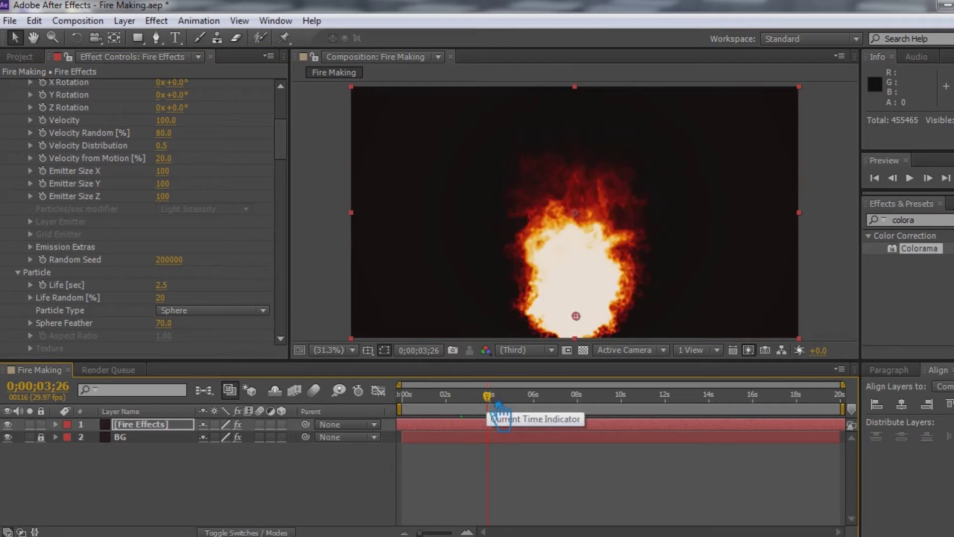
click(145, 425)
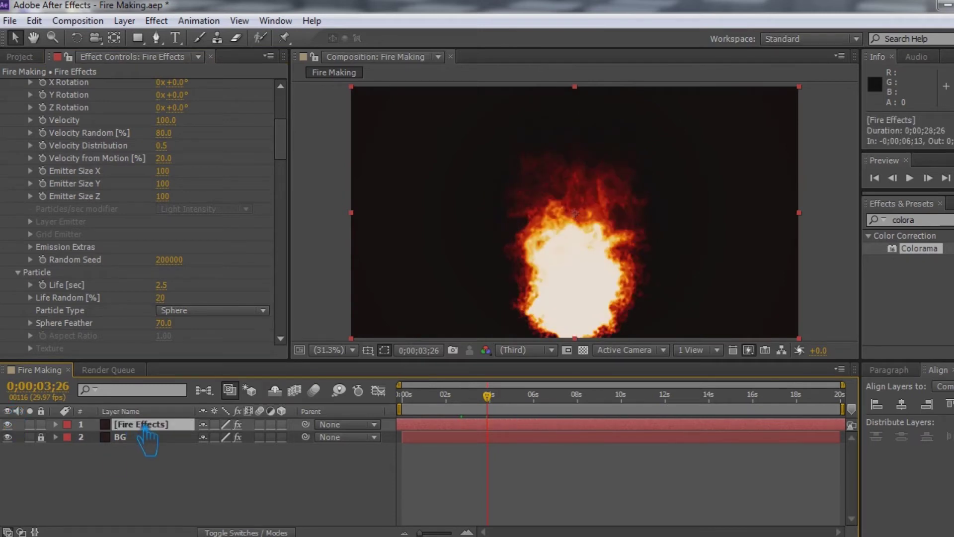
scroll(172, 278, down, 1)
scroll(189, 298, down, 1)
click(165, 240)
text(3)
key(Return)
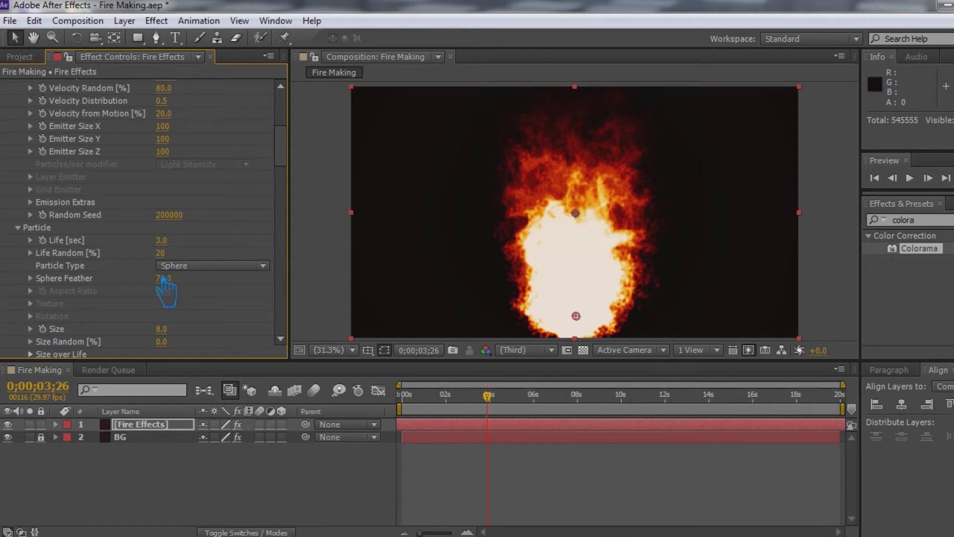
Try particle Size values of 3, 4 and 2, settling on 3
scroll(202, 320, down, 3)
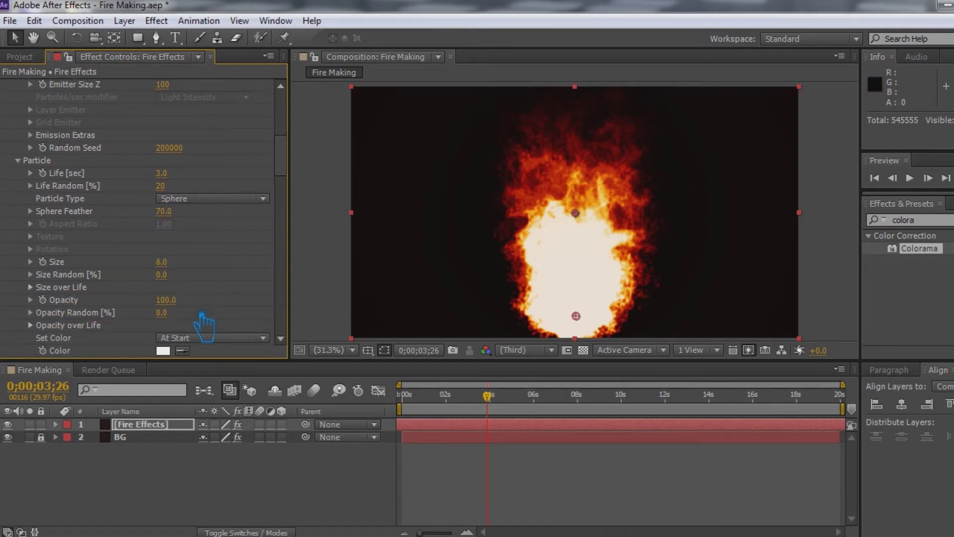
scroll(191, 328, down, 3)
scroll(189, 326, up, 2)
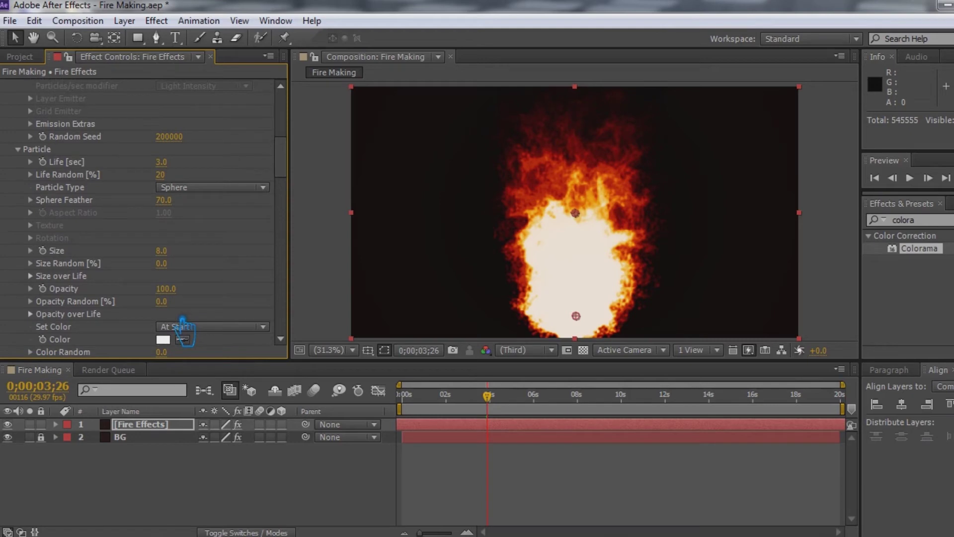
click(162, 250)
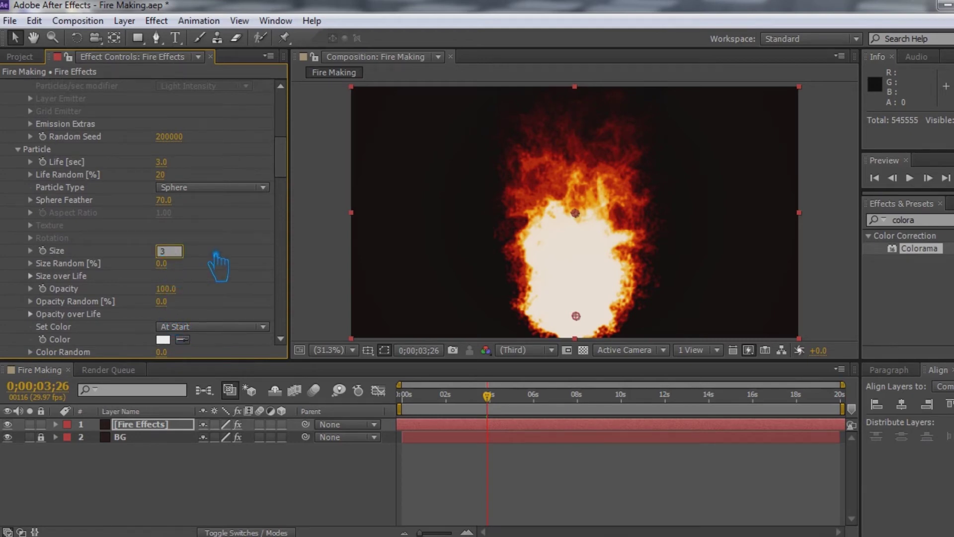
text(3)
key(Return)
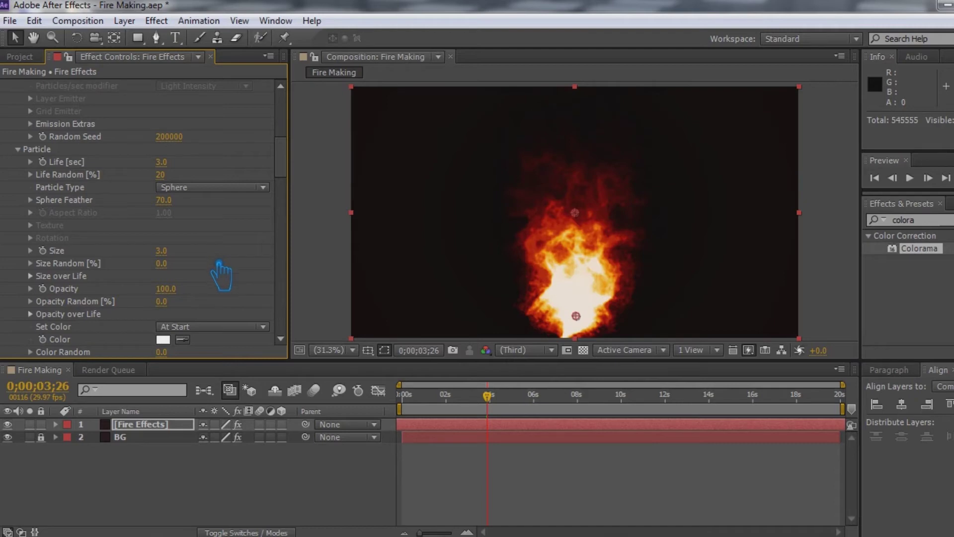
click(161, 251)
key(Return)
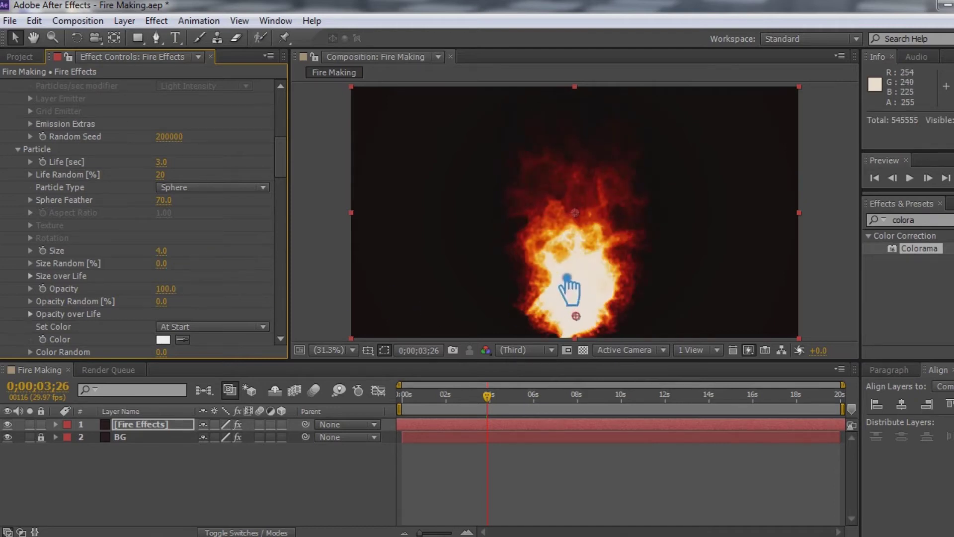
click(161, 250)
text(2)
key(Return)
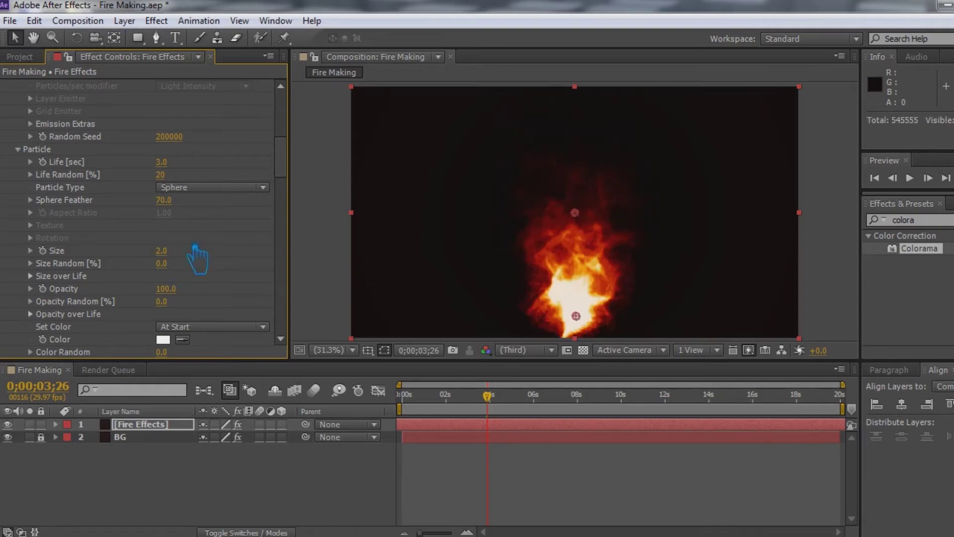
click(162, 250)
text(3)
key(Return)
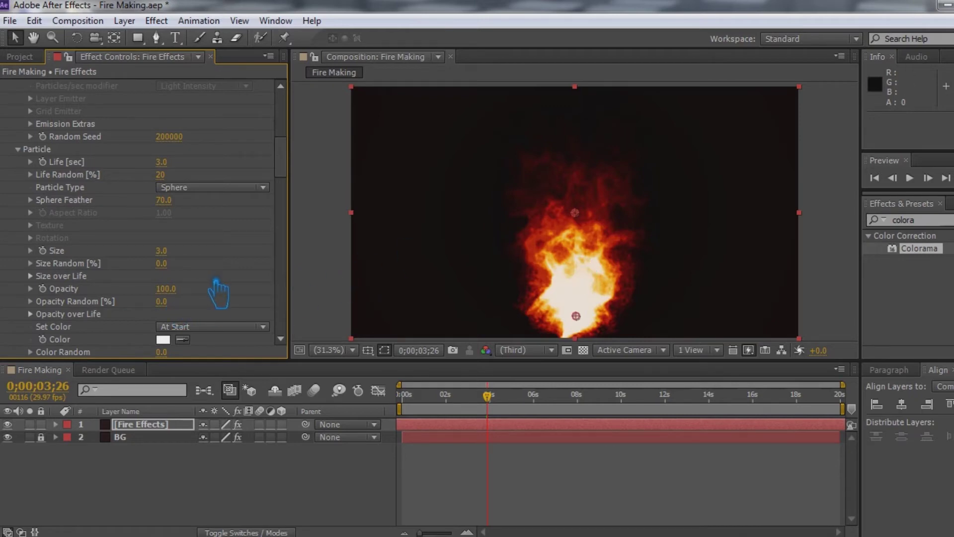
Review Particular's Emitter, Particle and Shading settings and the available Shading options
scroll(218, 293, down, 1)
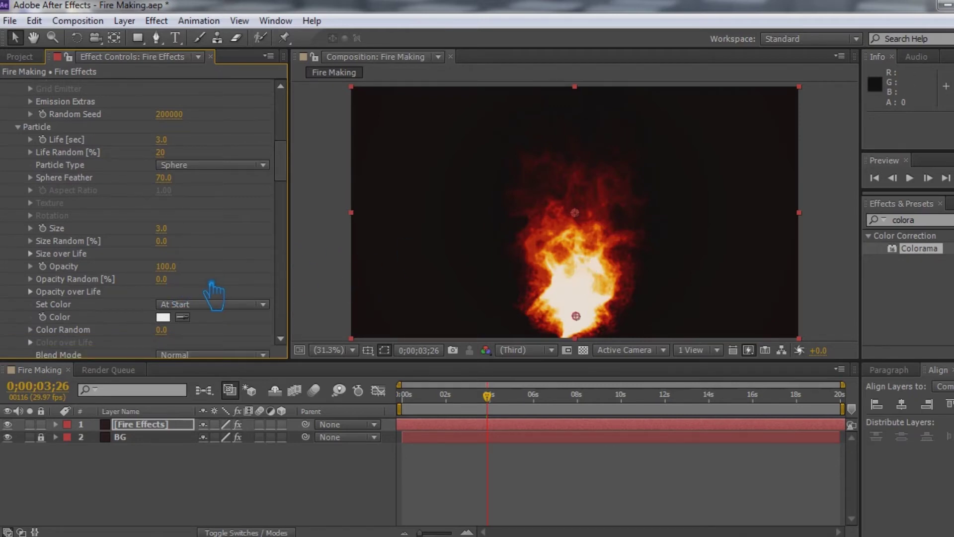
scroll(214, 293, up, 12)
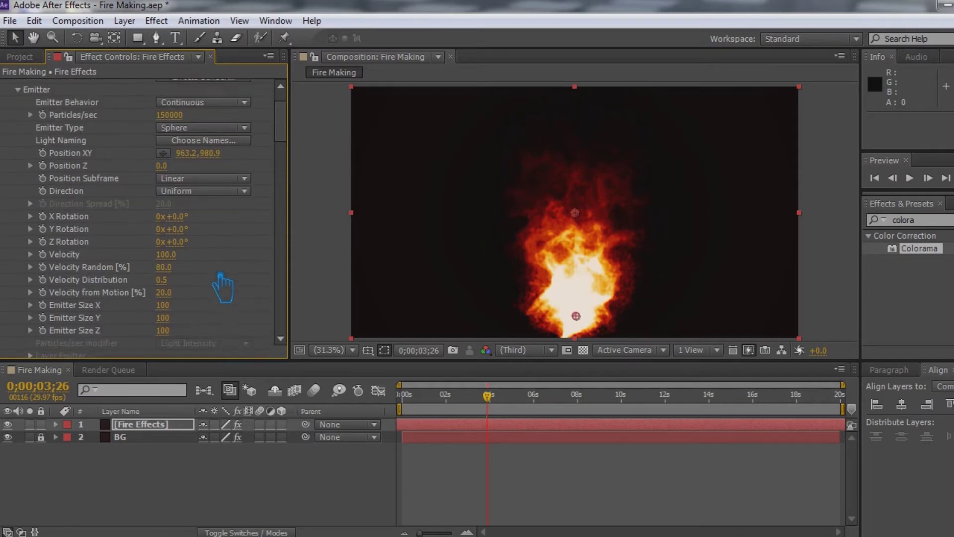
scroll(222, 286, down, 14)
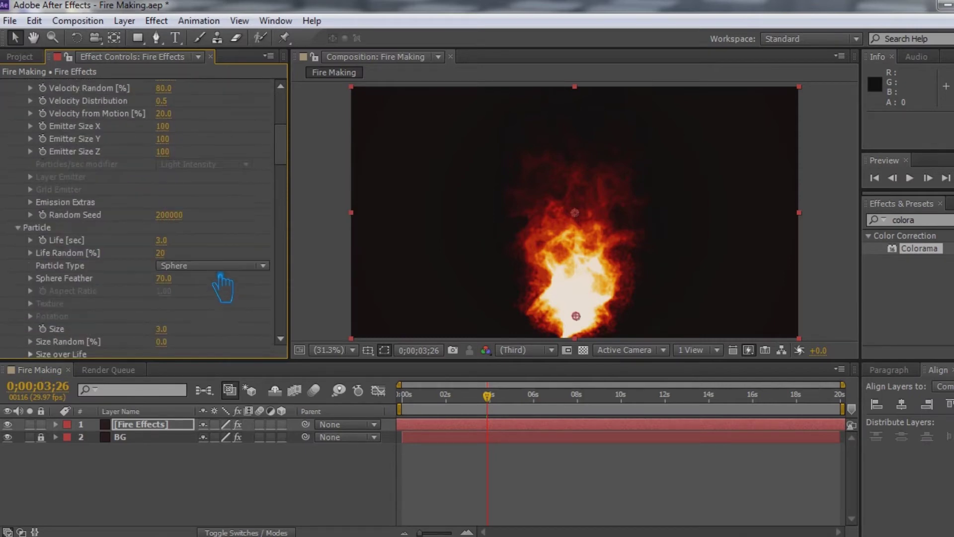
scroll(222, 286, down, 10)
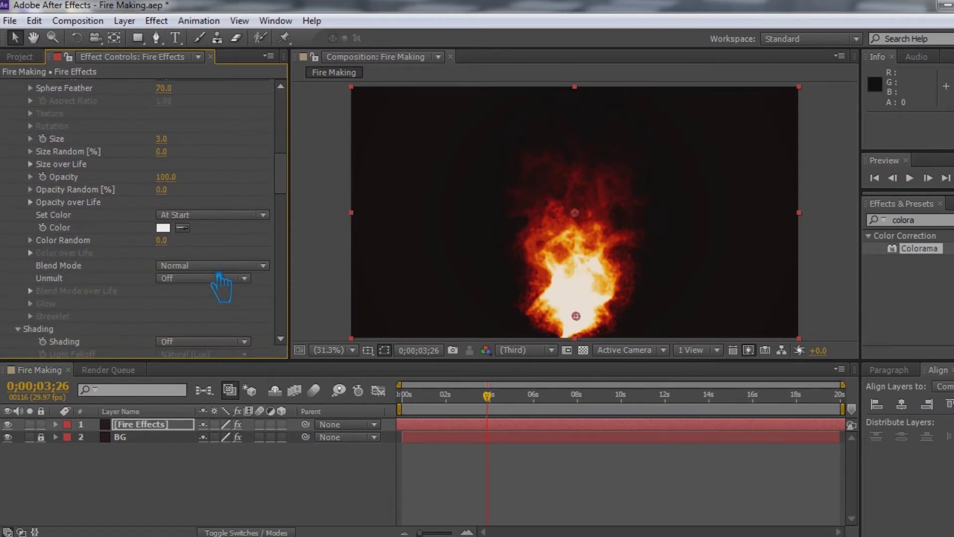
click(240, 197)
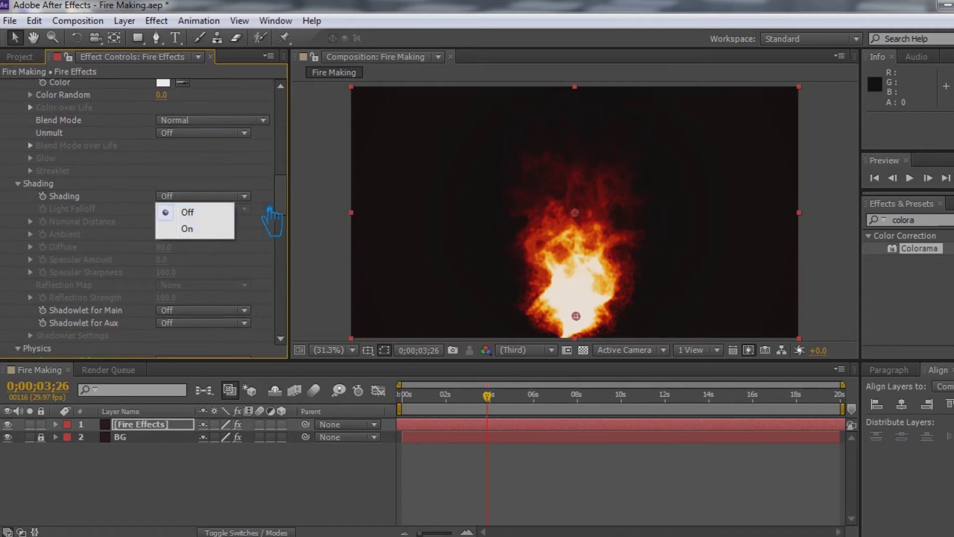
click(268, 208)
Try Physics Time Factor values of 2, 1.5 and 0.5, settling on 0.8
scroll(247, 243, down, 4)
scroll(247, 243, down, 3)
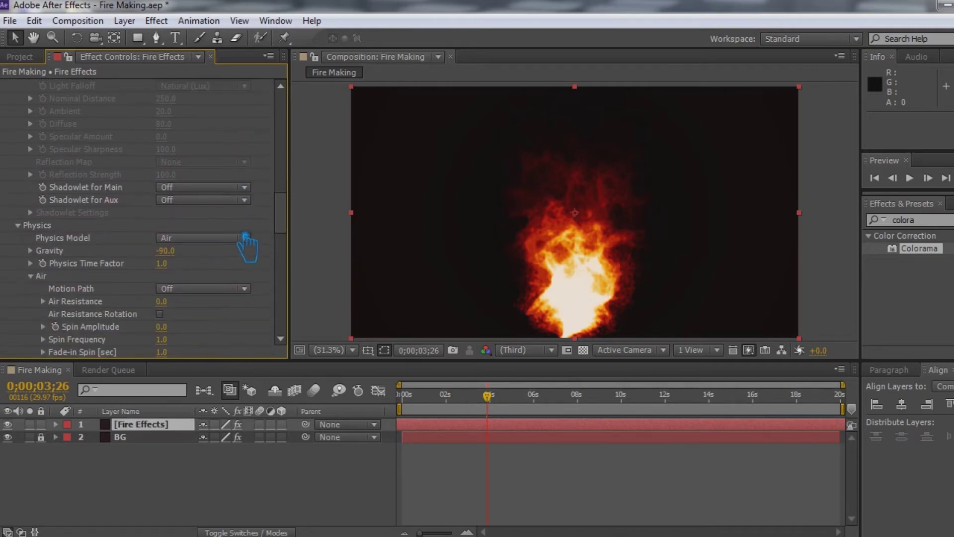
click(168, 265)
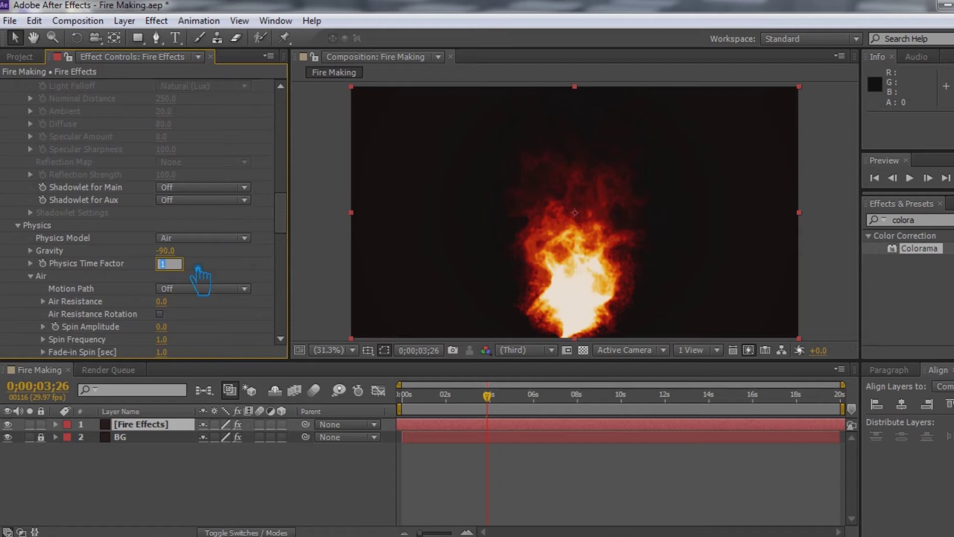
key(Return)
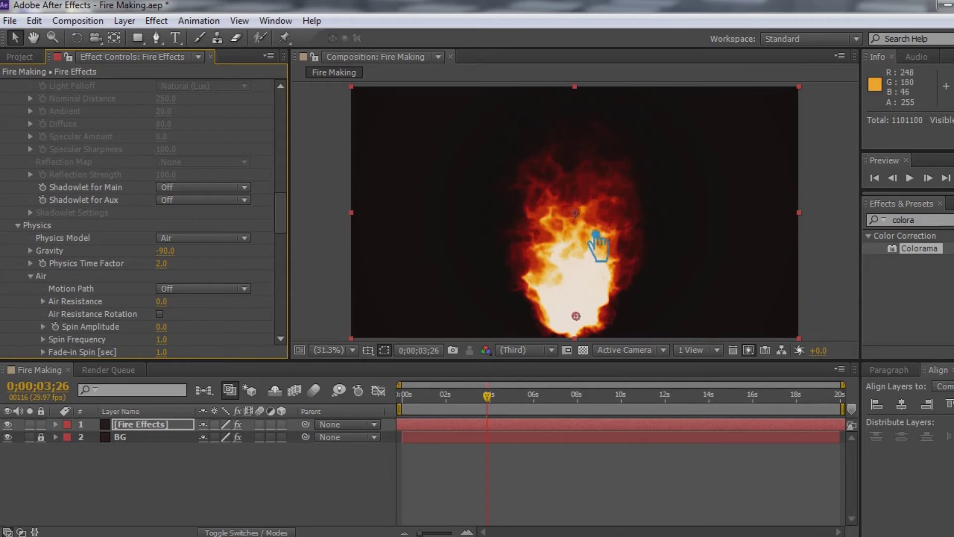
click(163, 264)
text(1.5)
key(Return)
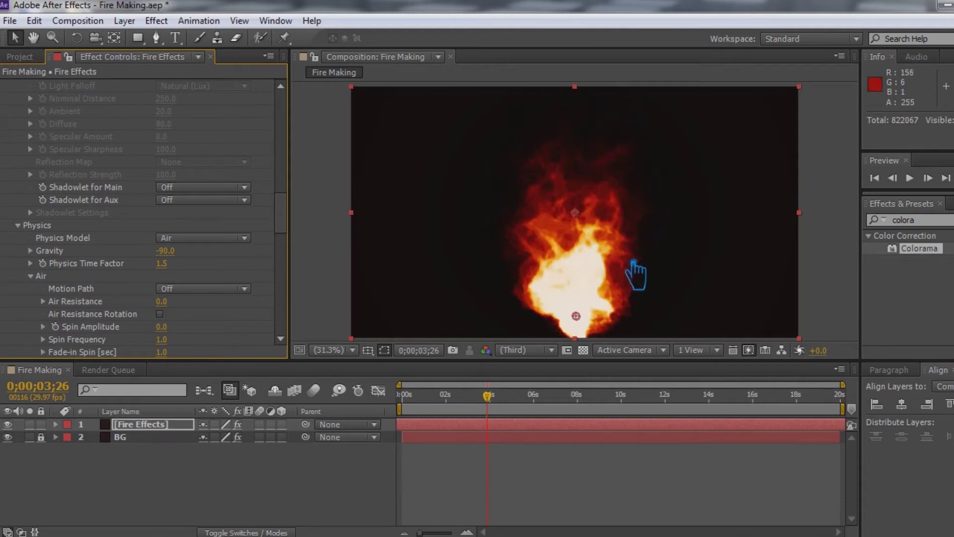
click(162, 263)
text(.)
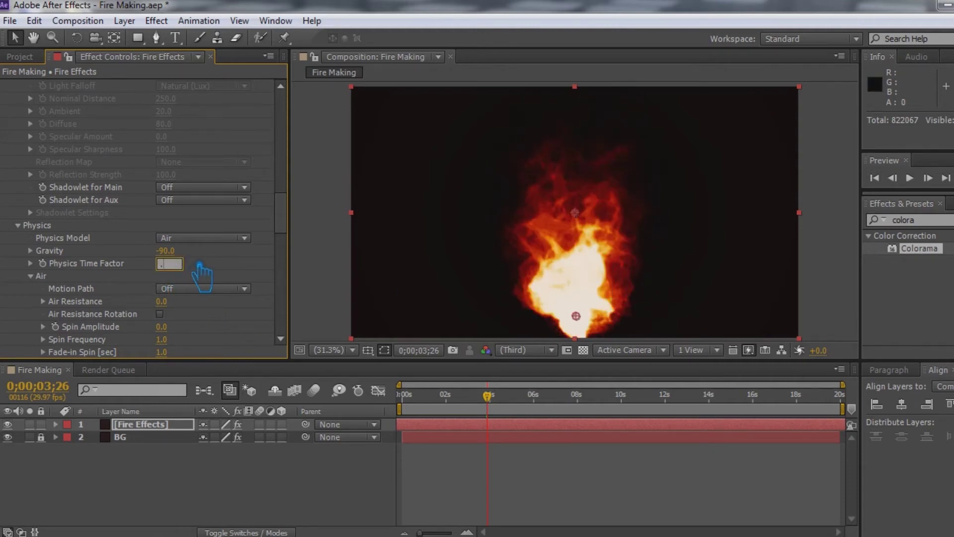
text(5)
key(Return)
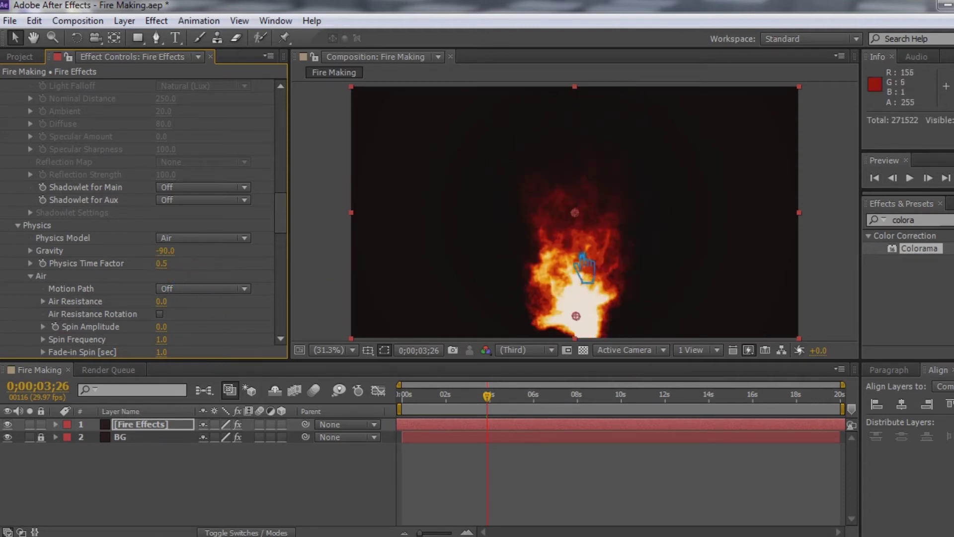
click(181, 268)
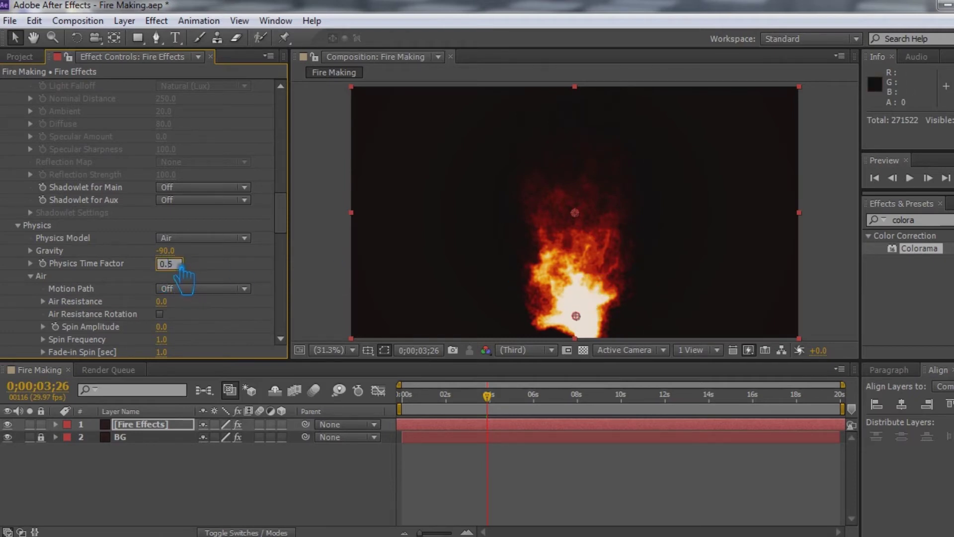
text(.8)
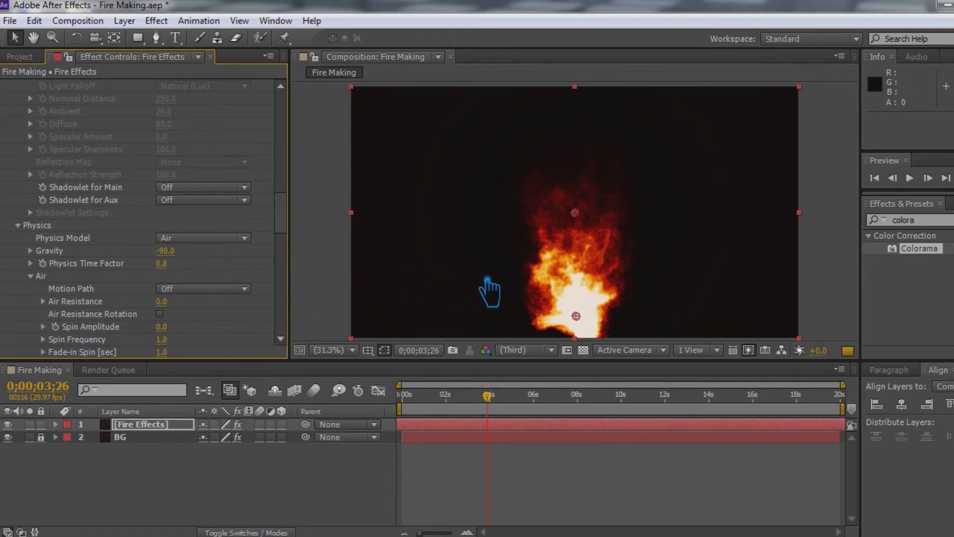
Try Turbulence Field Affect Position values of 500 and 350 for the Fire Effects particles, settling on 350
key(Return)
scroll(193, 336, down, 2)
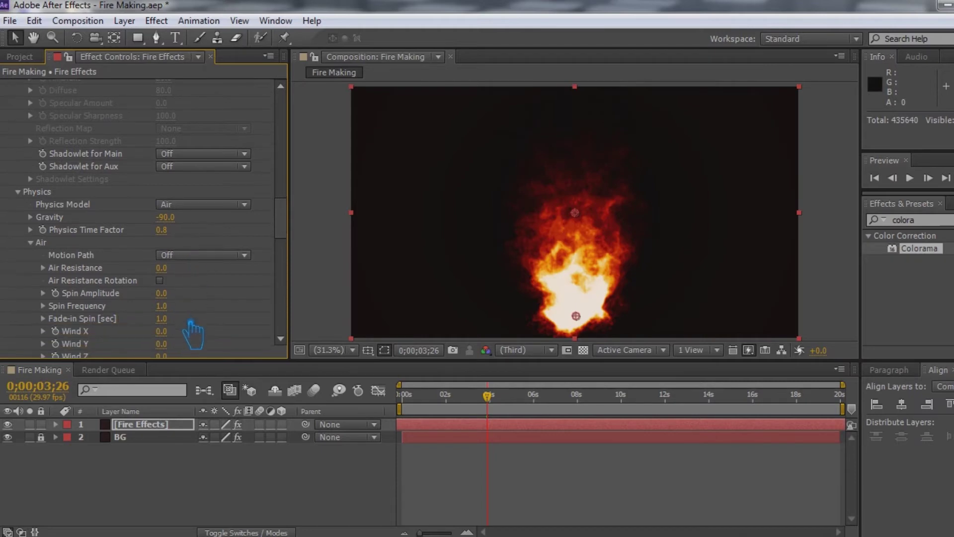
scroll(191, 325, down, 10)
click(161, 239)
text(500)
key(Return)
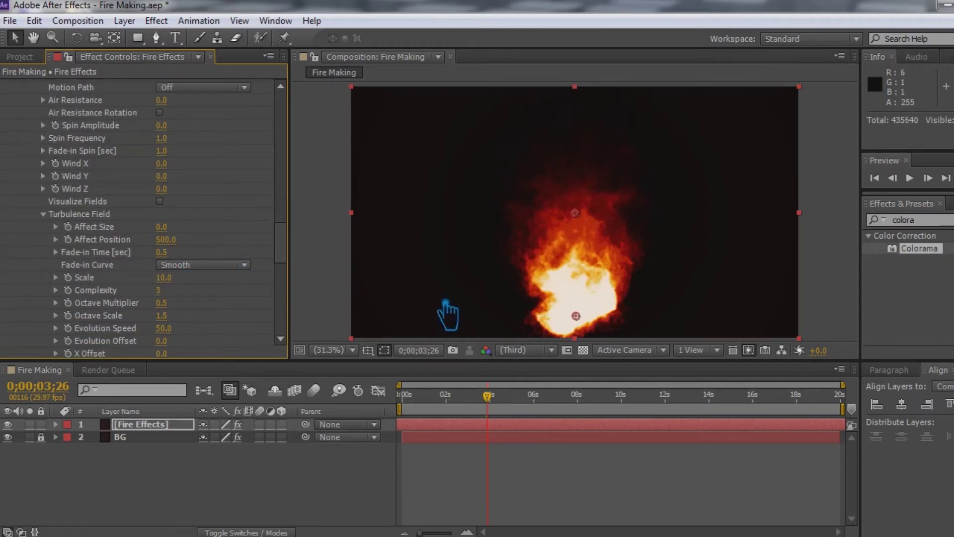
click(174, 240)
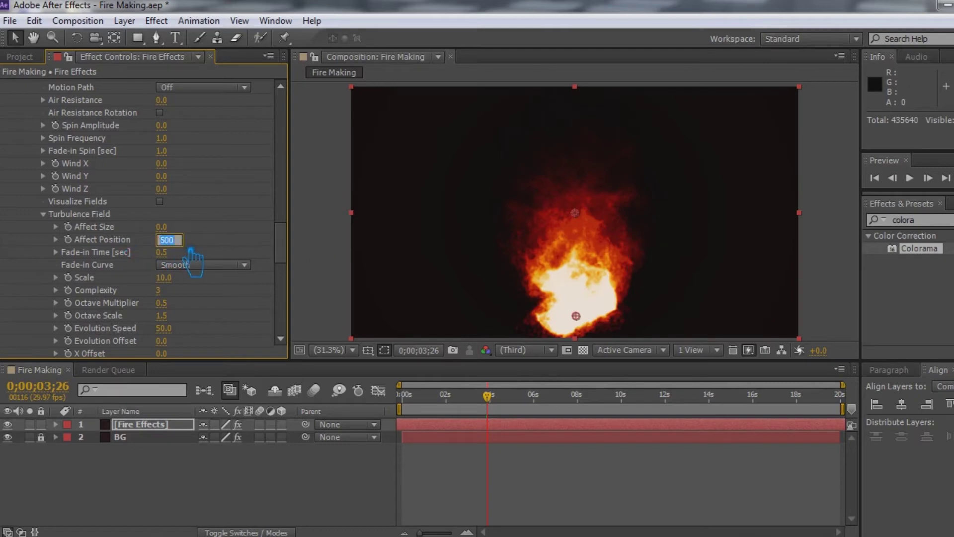
text(350)
key(Return)
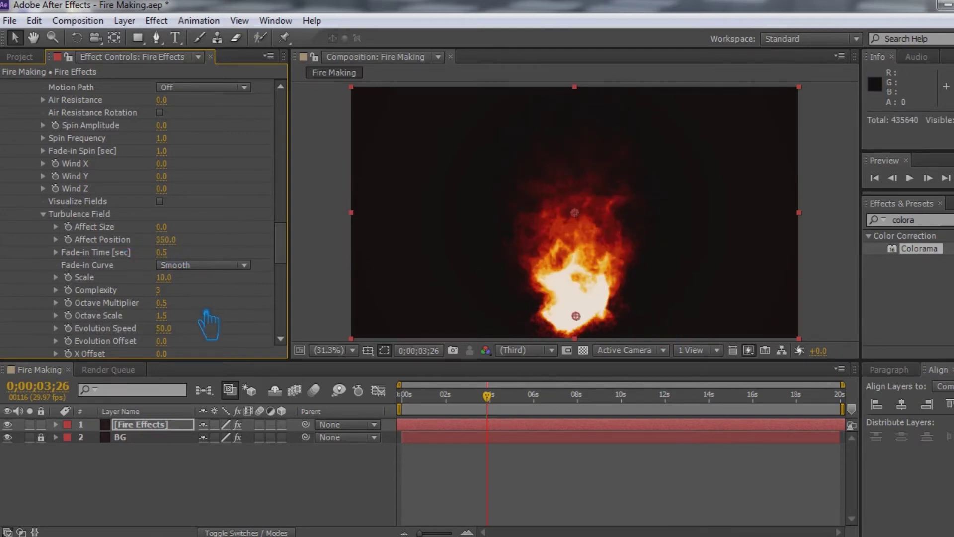
Set the Turbulence Field Fade-in Time to 0.9 seconds
click(168, 252)
text(0.9)
key(Return)
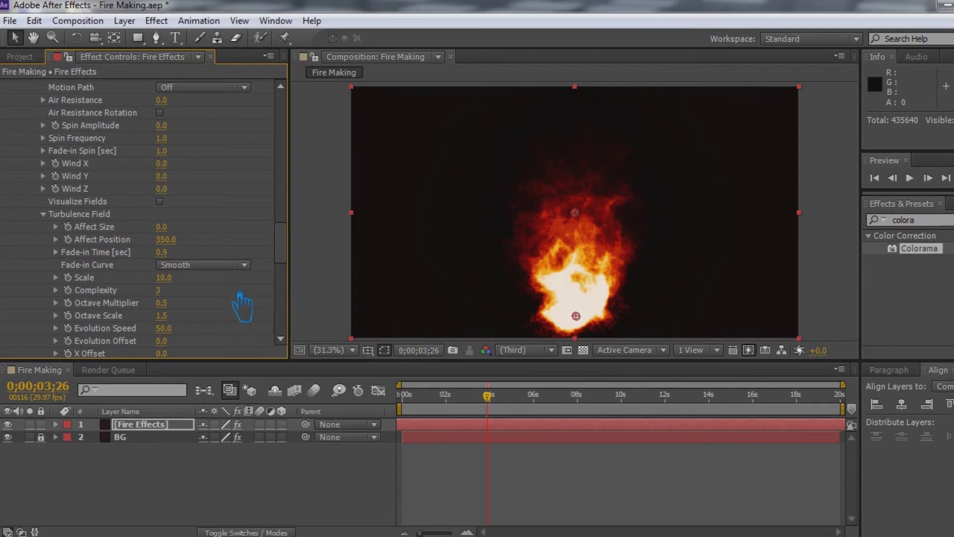
Try Turbulence Field Scale values of 15, 5 and 8, settling on 8
scroll(201, 319, down, 1)
click(164, 266)
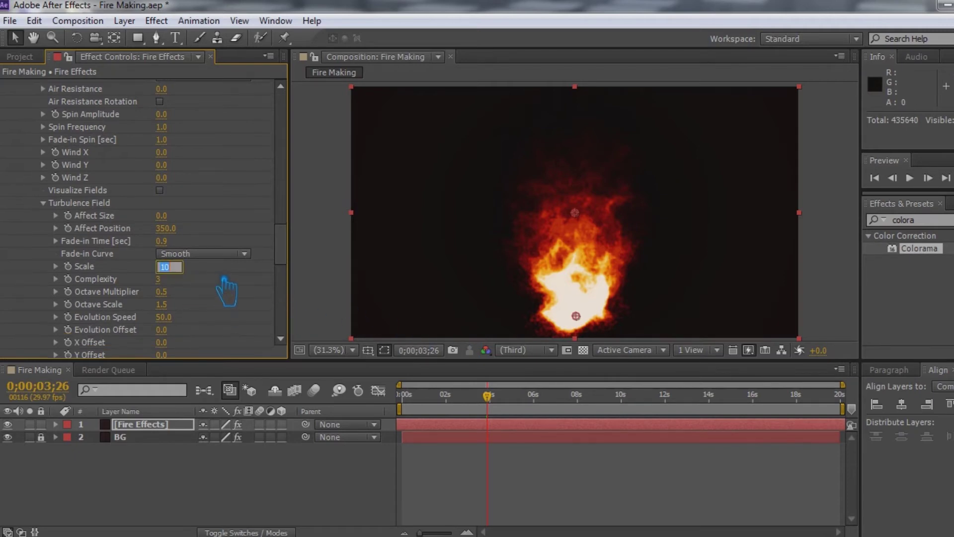
text(15)
key(Return)
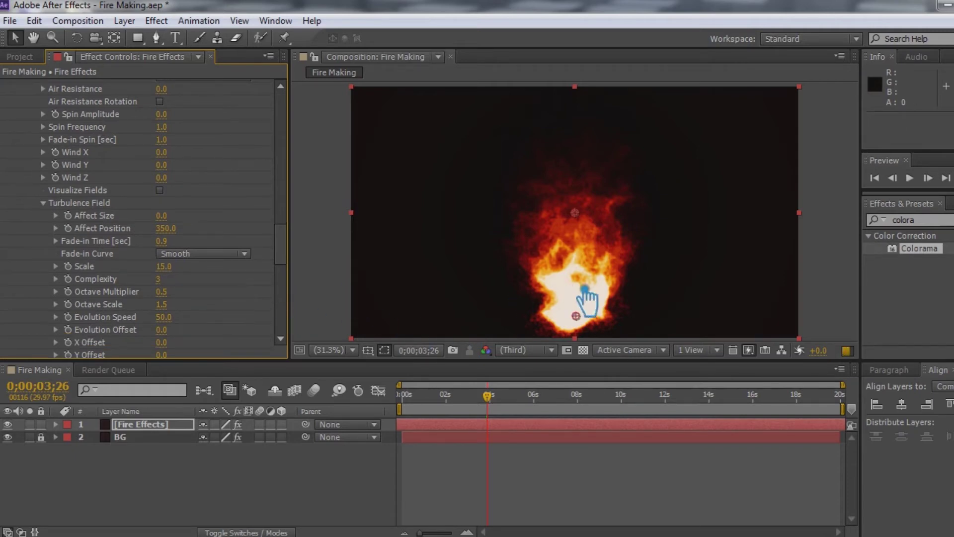
click(165, 267)
text(5)
key(Return)
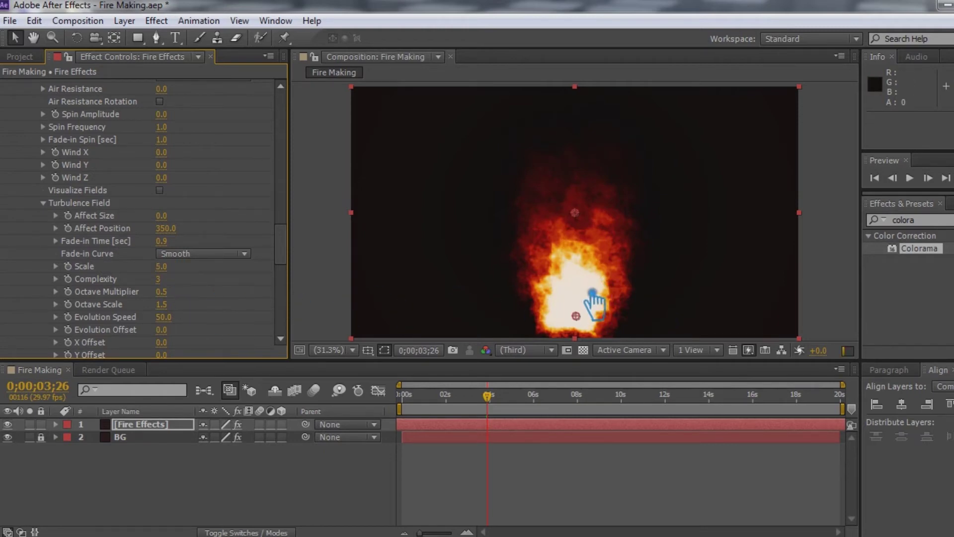
click(164, 267)
text(8)
key(Return)
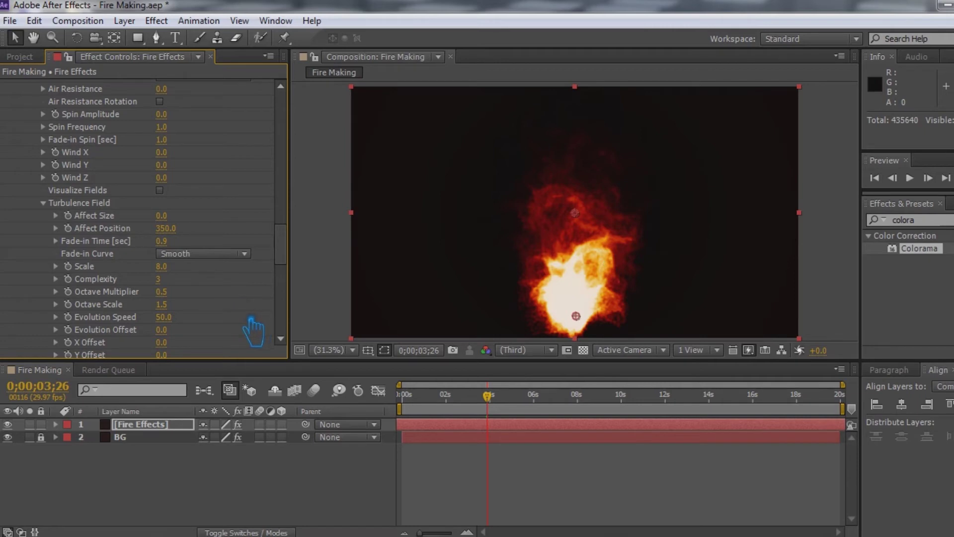
Set the Turbulence Field Move with Wind value to 90%
scroll(252, 332, down, 4)
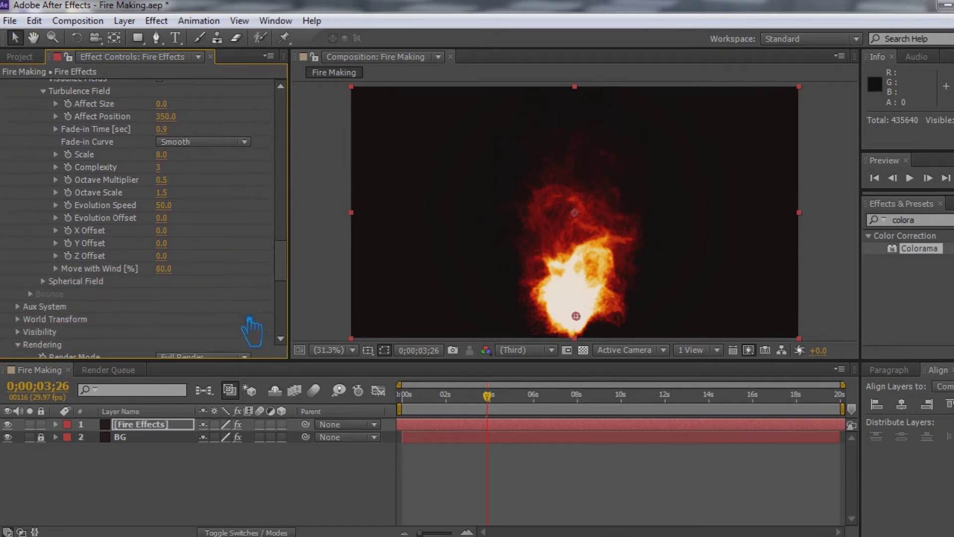
click(168, 269)
text(90)
key(Return)
Try Rendering Particle Amount values of 142, 120 and 110, settling on 110
scroll(179, 297, down, 3)
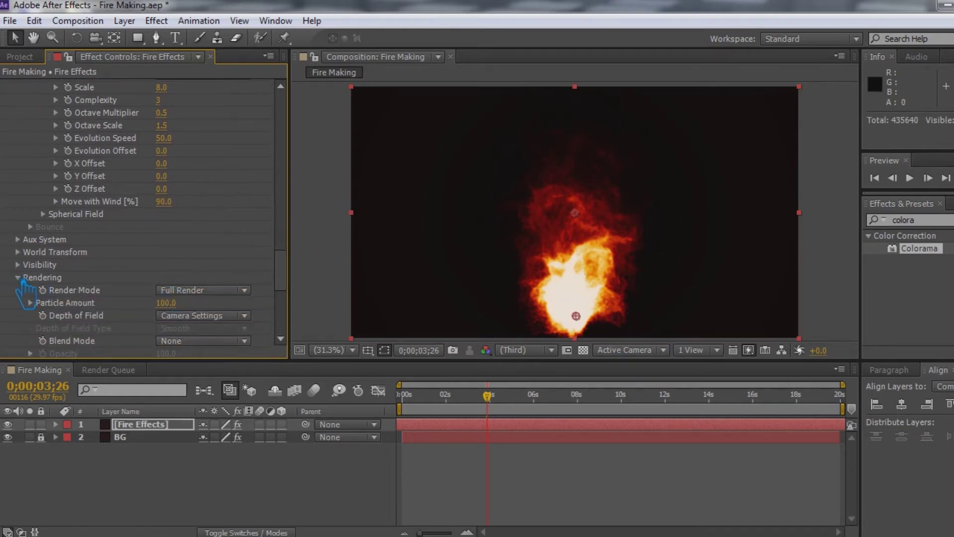
click(165, 303)
text(118)
key(Return)
drag(212, 314, 212, 315)
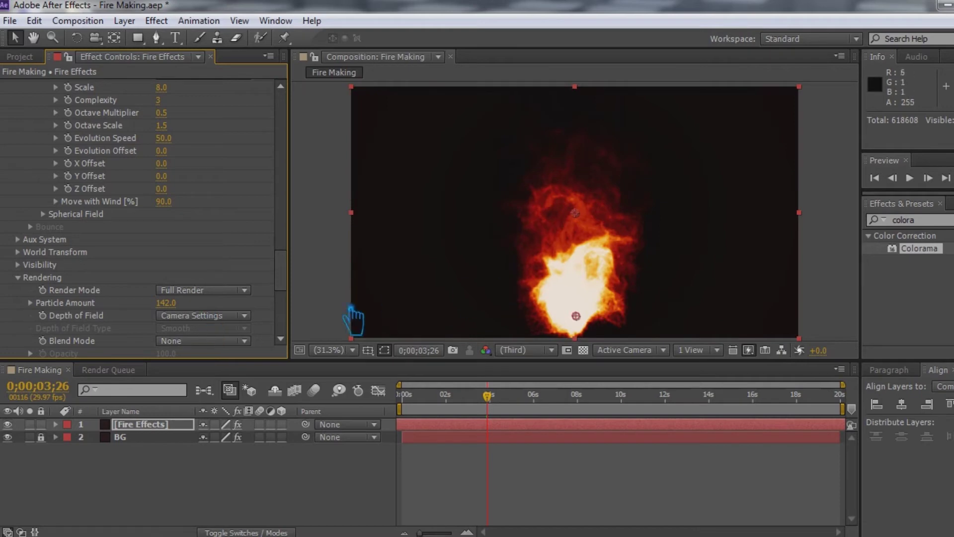
click(166, 303)
text(120)
key(Return)
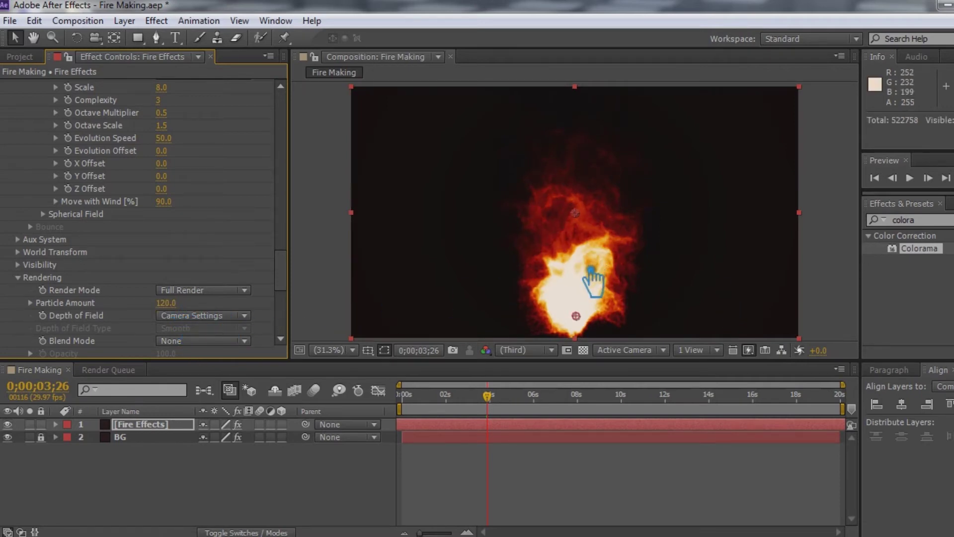
click(178, 304)
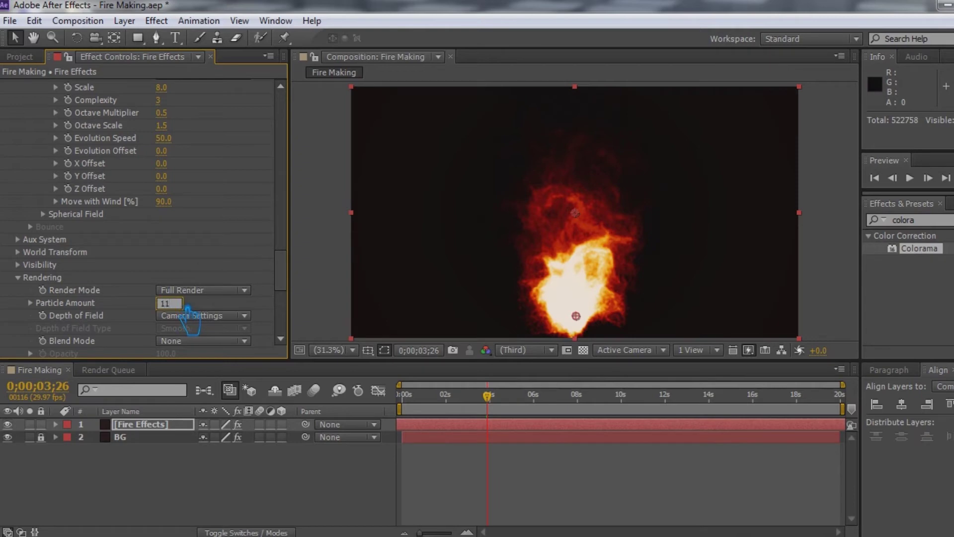
key(Return)
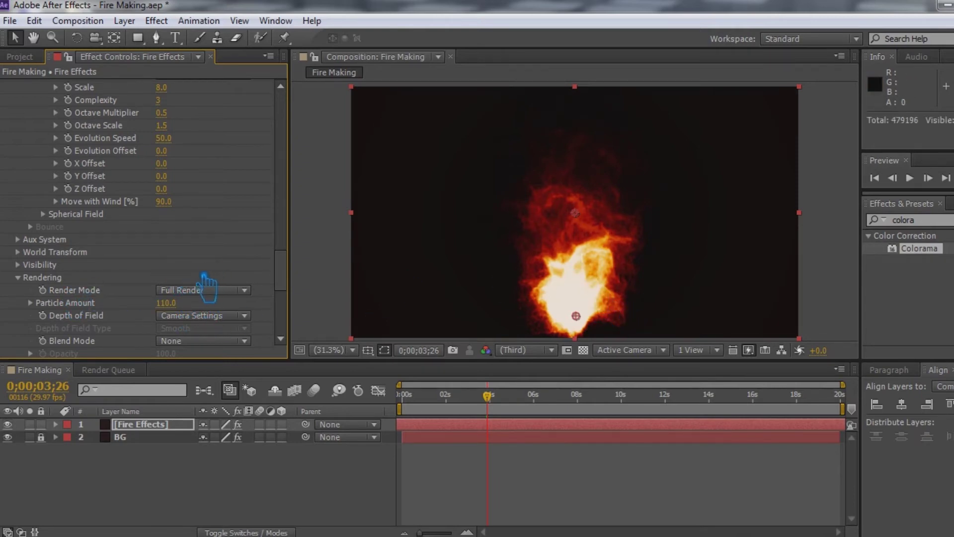
Save the project and play a RAM preview of the fire animation
key(ctrl+s)
key(KP_0)
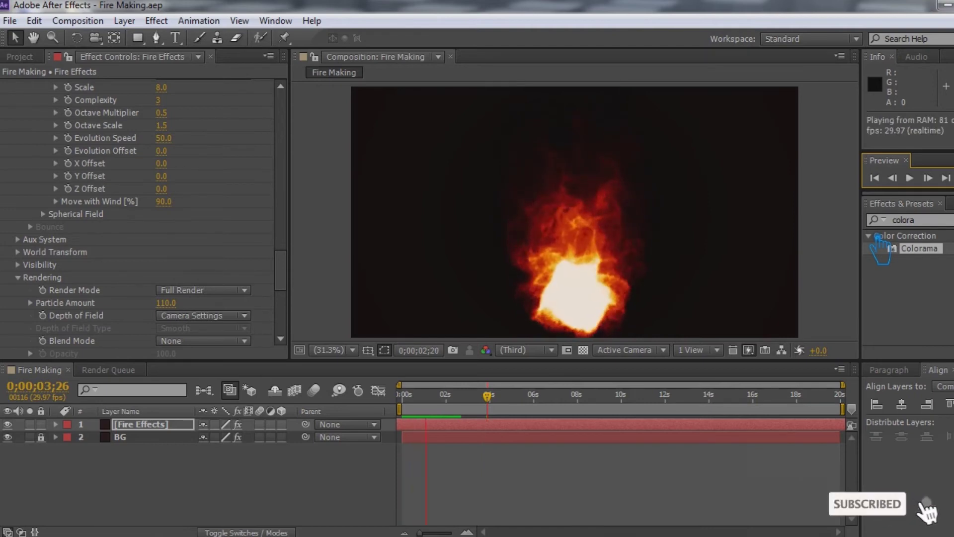
key(space)
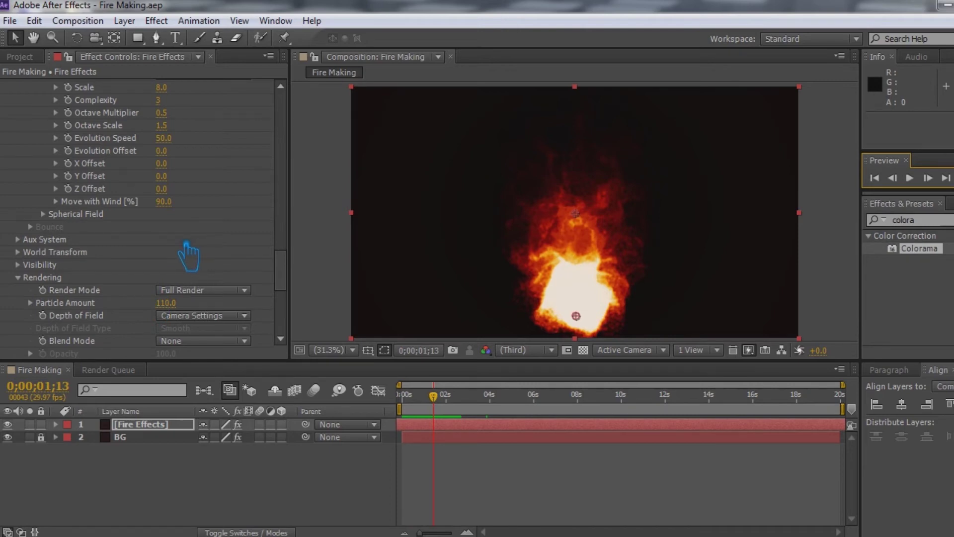
Raise the Turbulence Field Affect Position to 500
scroll(192, 256, up, 7)
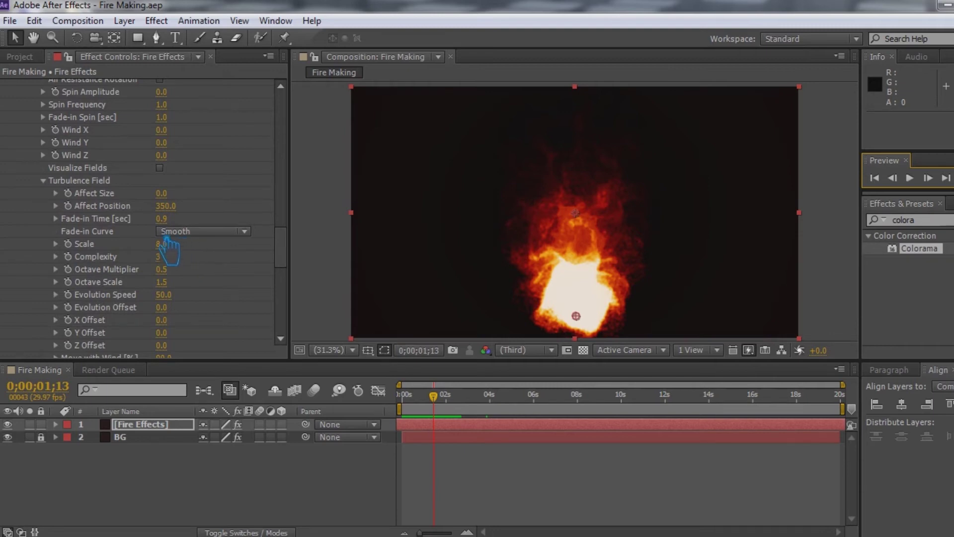
click(165, 206)
text(500)
key(Return)
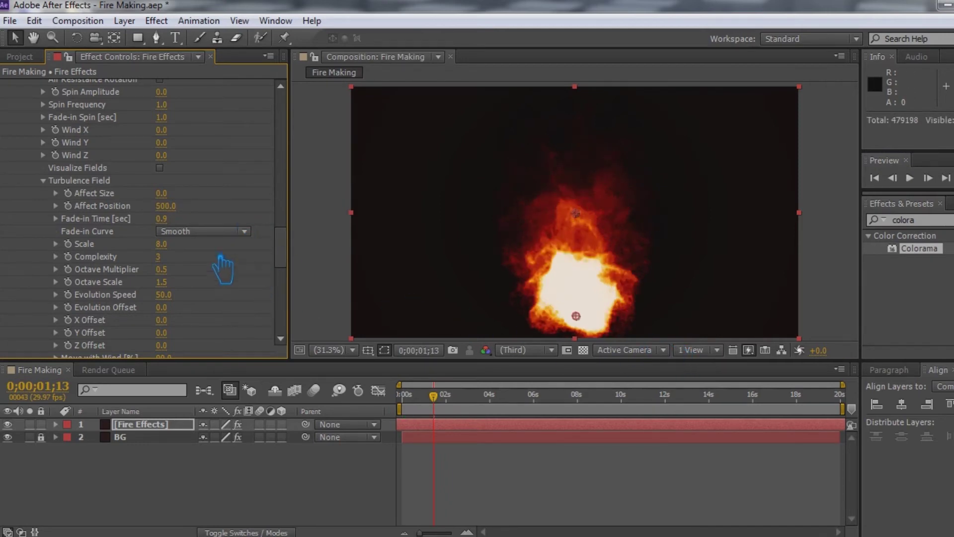
Set the Turbulence Field Complexity to 8
scroll(201, 283, down, 1)
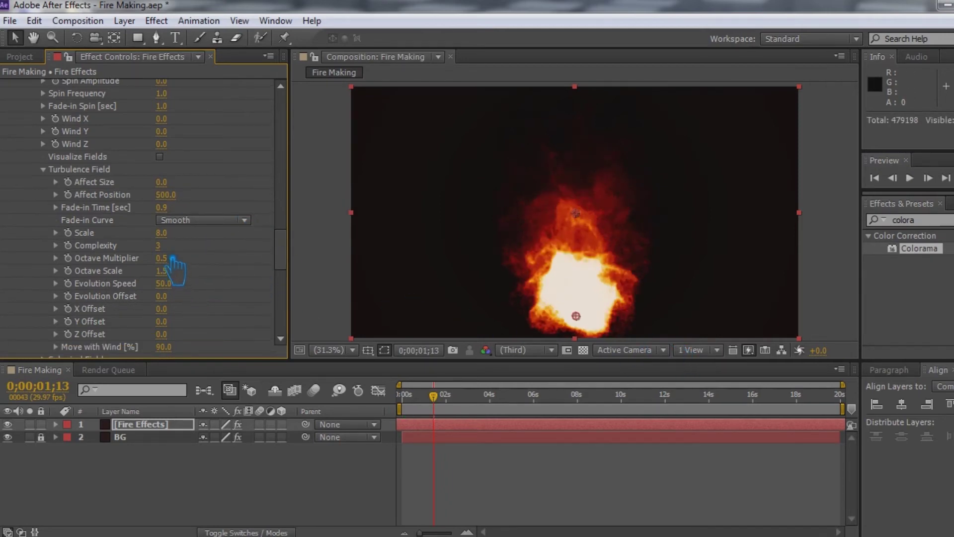
click(161, 246)
text(8)
key(Return)
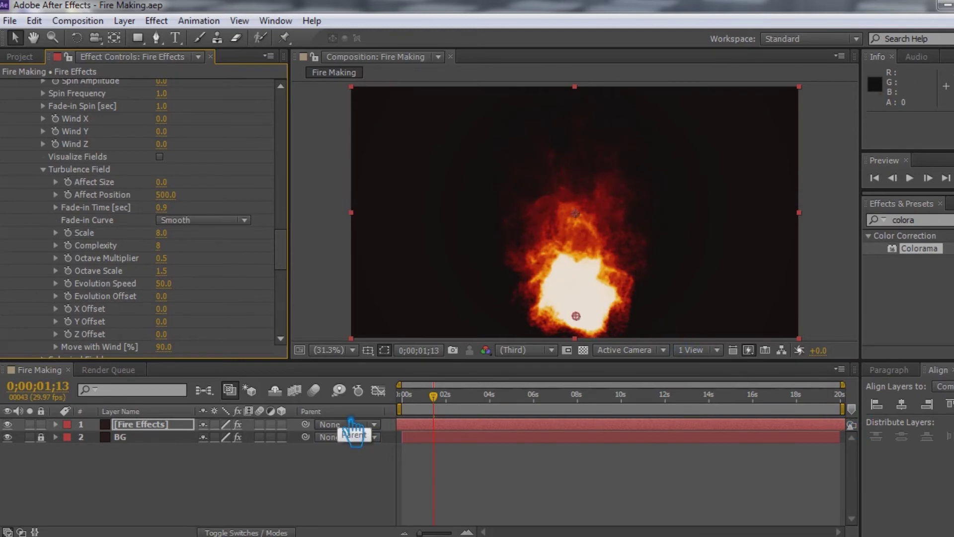
Try Emitter Particles/sec values of 1000000 and 300000, settling on 300000
scroll(222, 213, up, 5)
drag(284, 217, 288, 78)
click(181, 149)
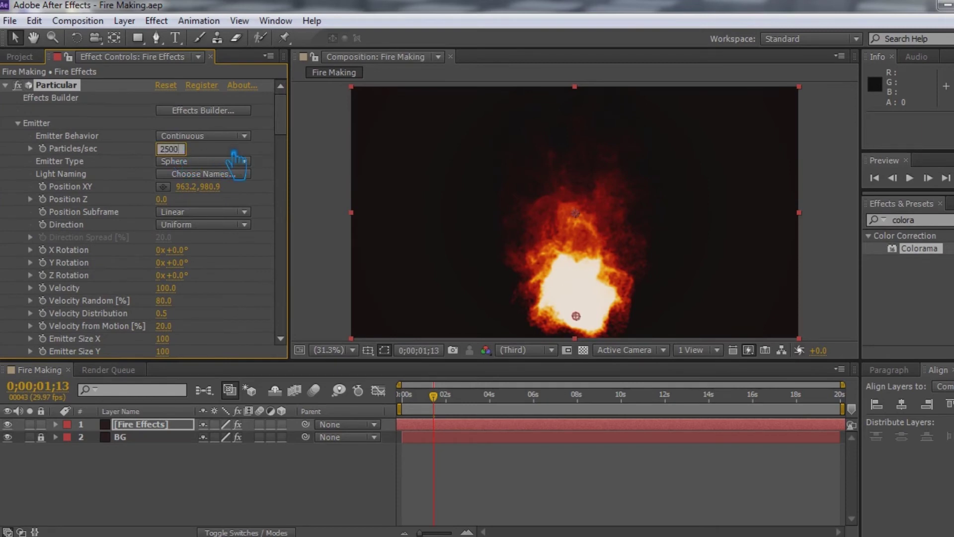
key(Return)
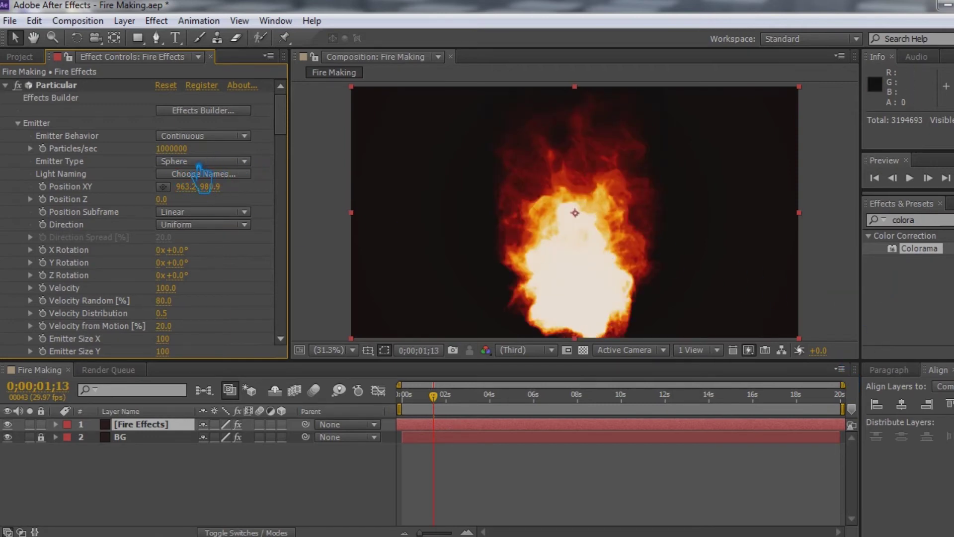
scroll(219, 228, down, 1)
scroll(217, 232, up, 1)
click(178, 149)
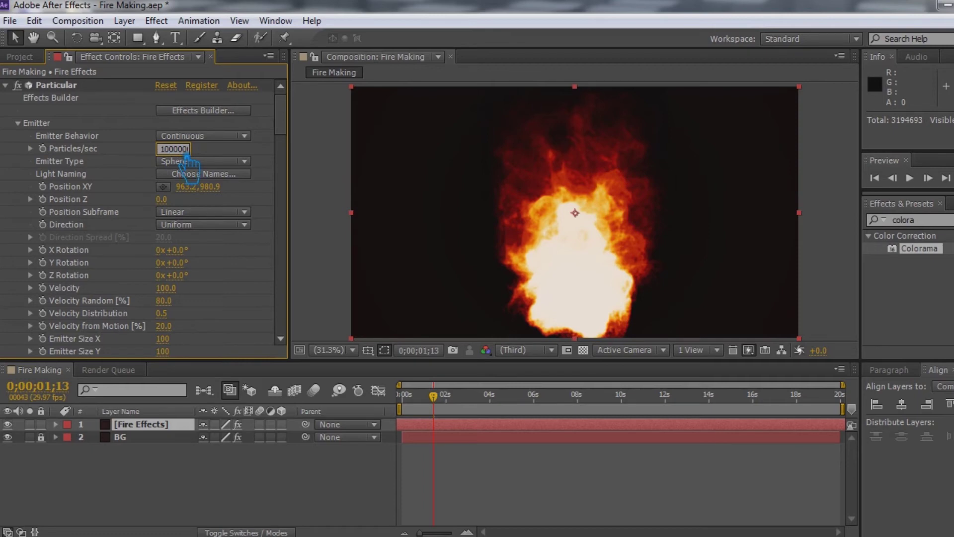
drag(160, 150, 171, 149)
text(3)
key(Return)
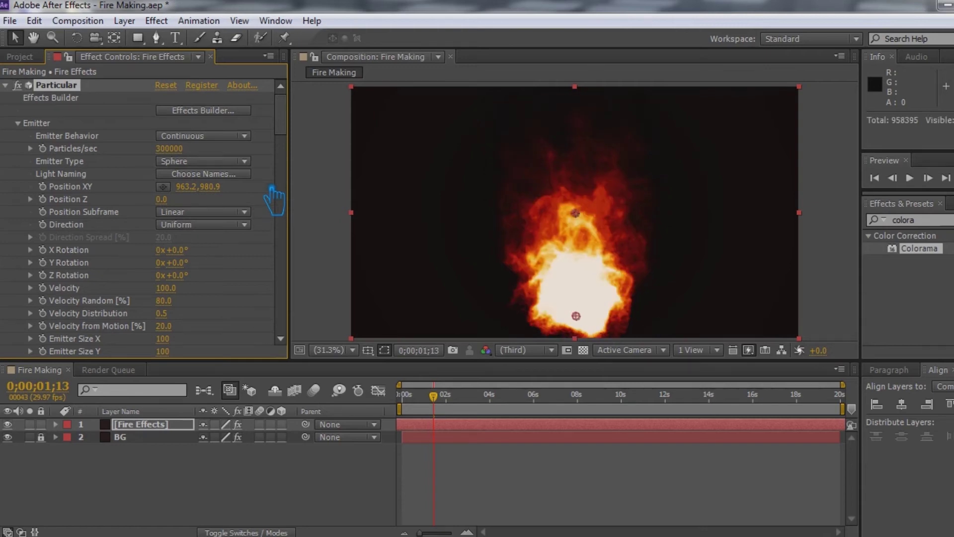
Change the Particle Color to orange, about #DD521C
scroll(241, 285, down, 3)
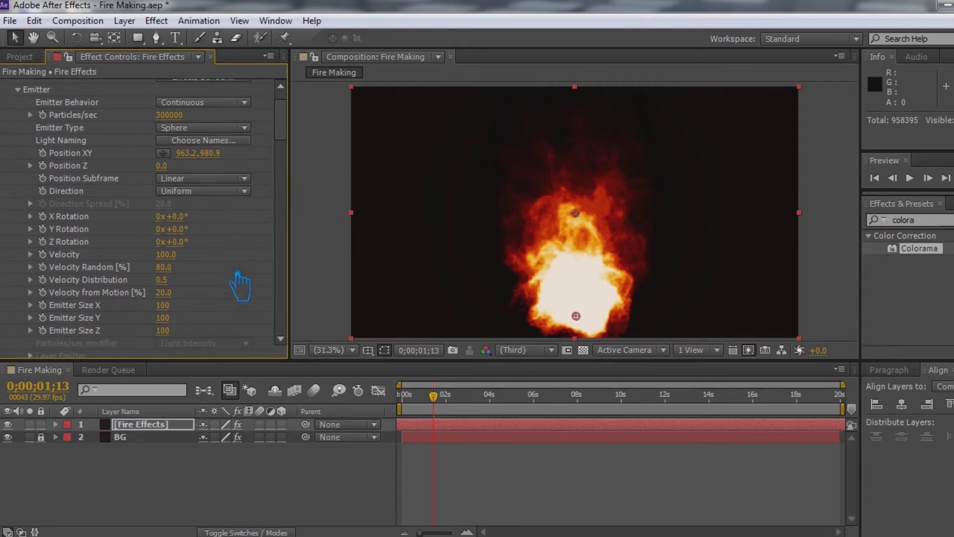
scroll(239, 286, down, 6)
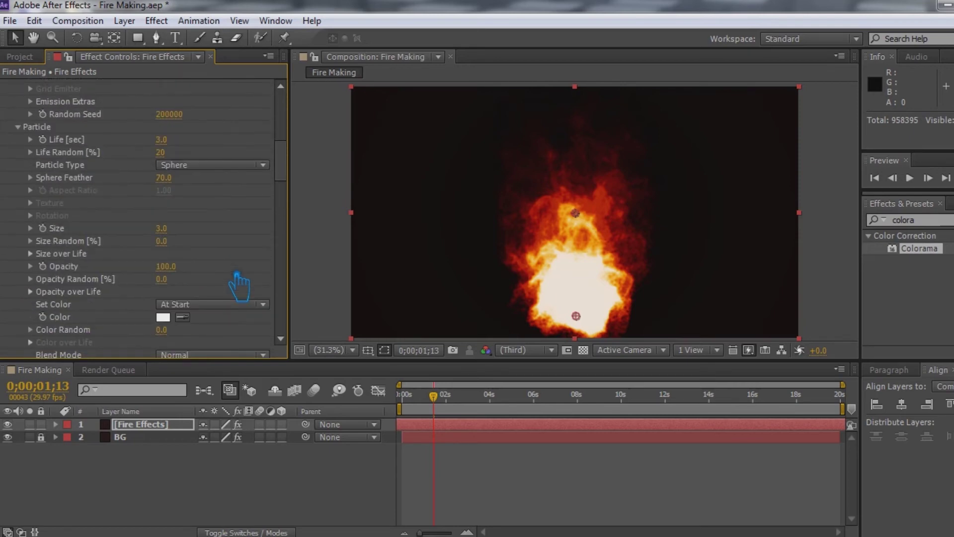
scroll(238, 286, down, 3)
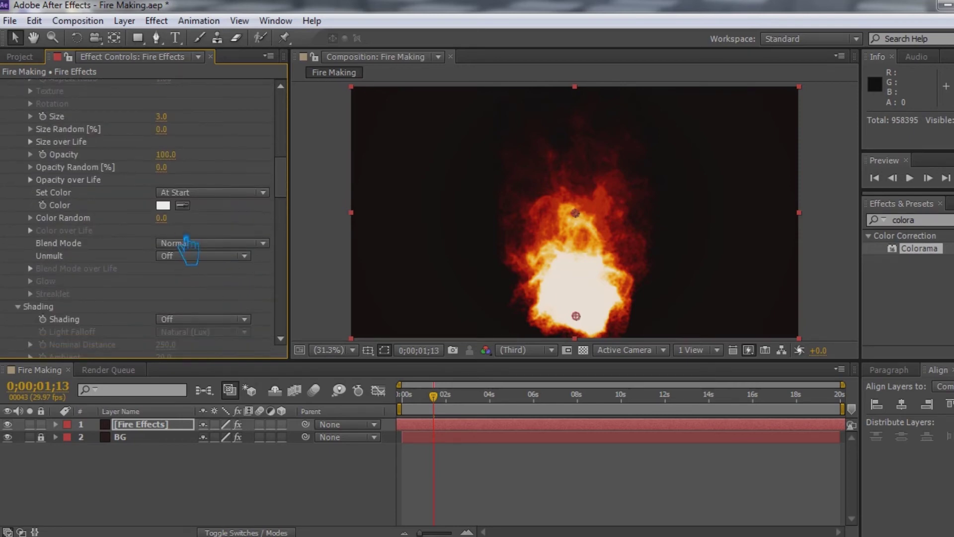
click(163, 205)
click(199, 135)
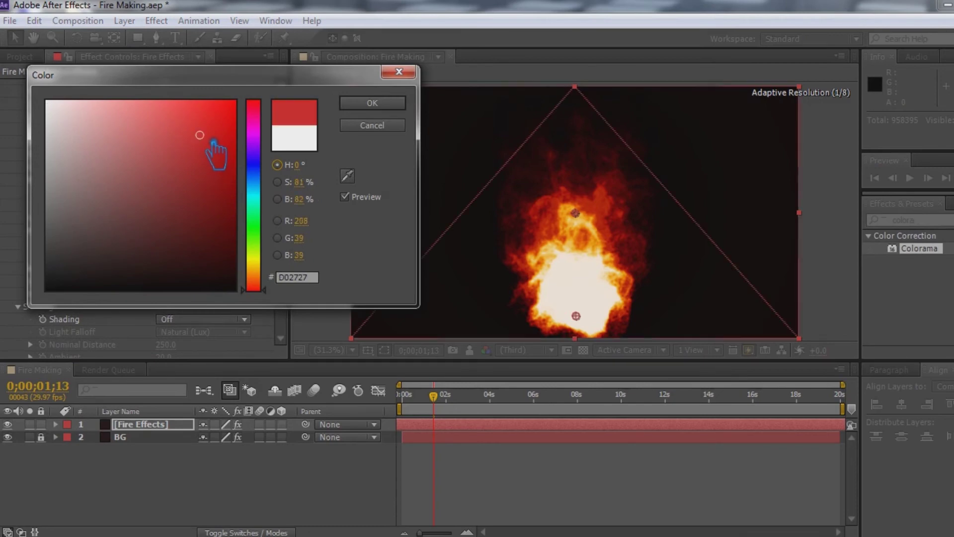
click(212, 126)
click(264, 275)
mouse_move(269, 282)
mouse_down()
mouse_move(269, 291)
mouse_move(269, 280)
mouse_up()
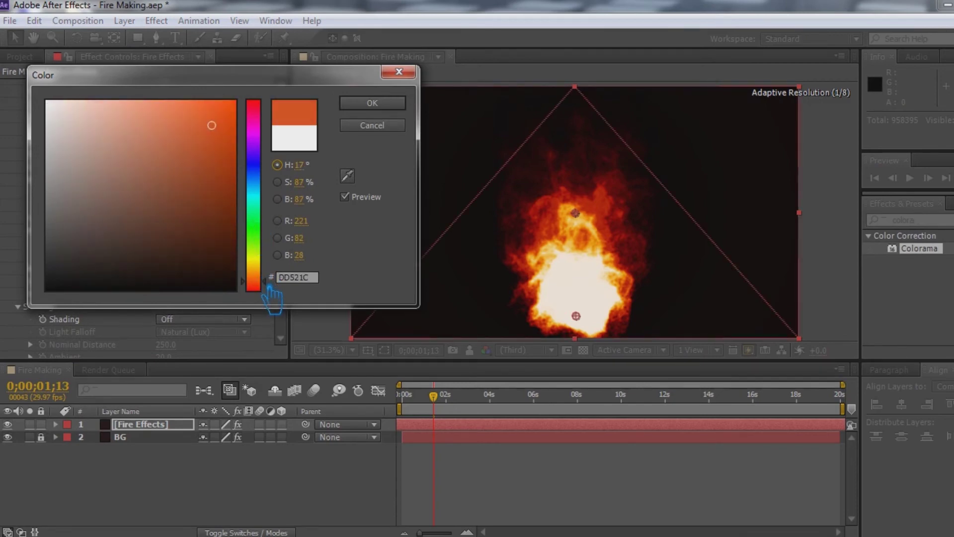
click(387, 105)
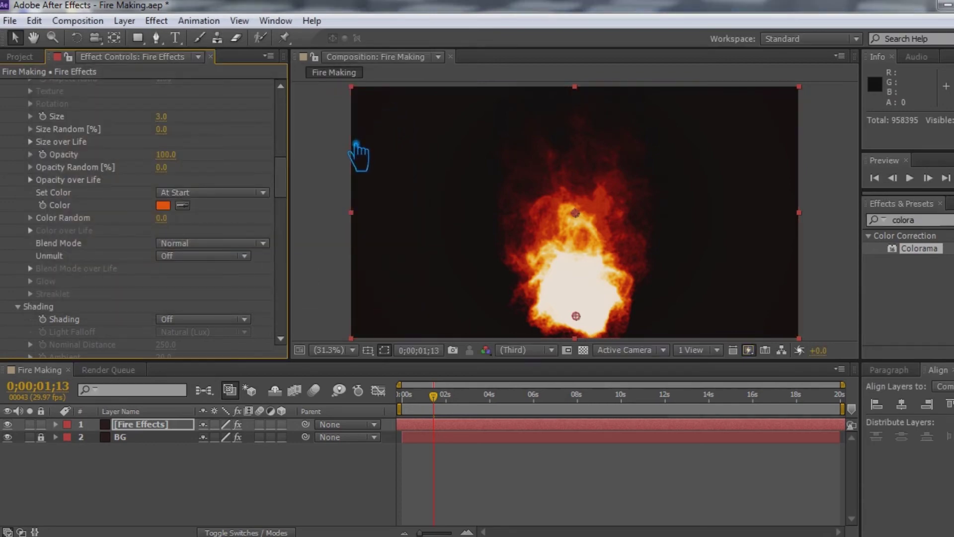
Try Particular's Shading option set to On, and return it to Off
scroll(231, 284, down, 5)
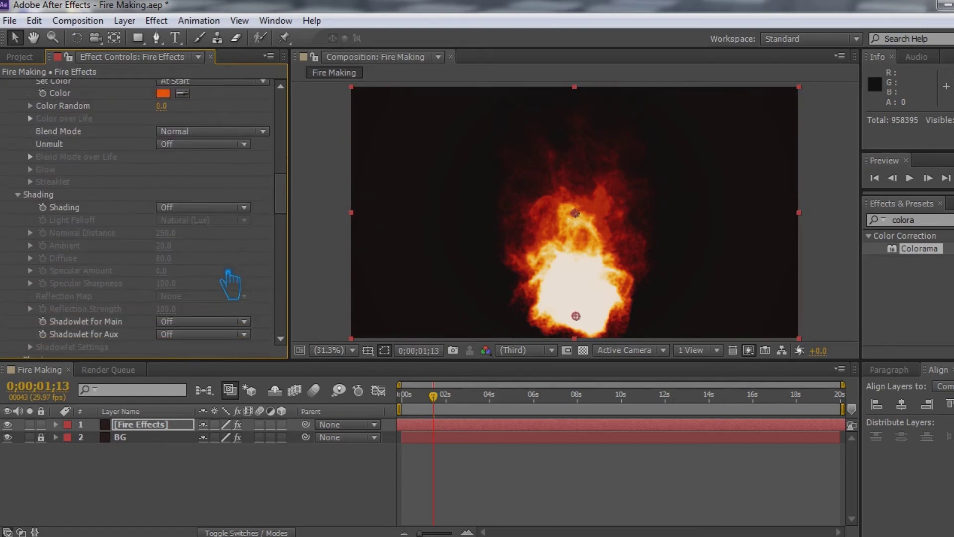
click(212, 208)
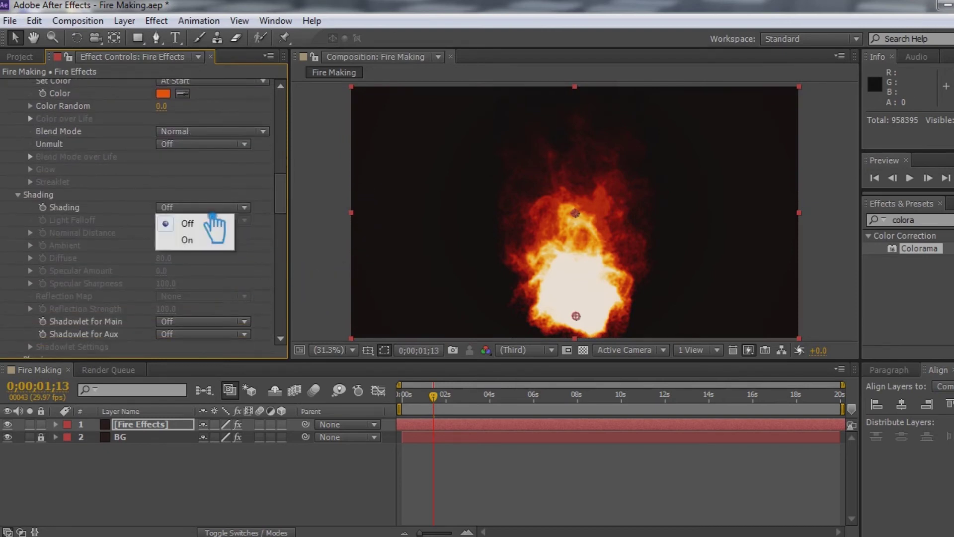
click(204, 241)
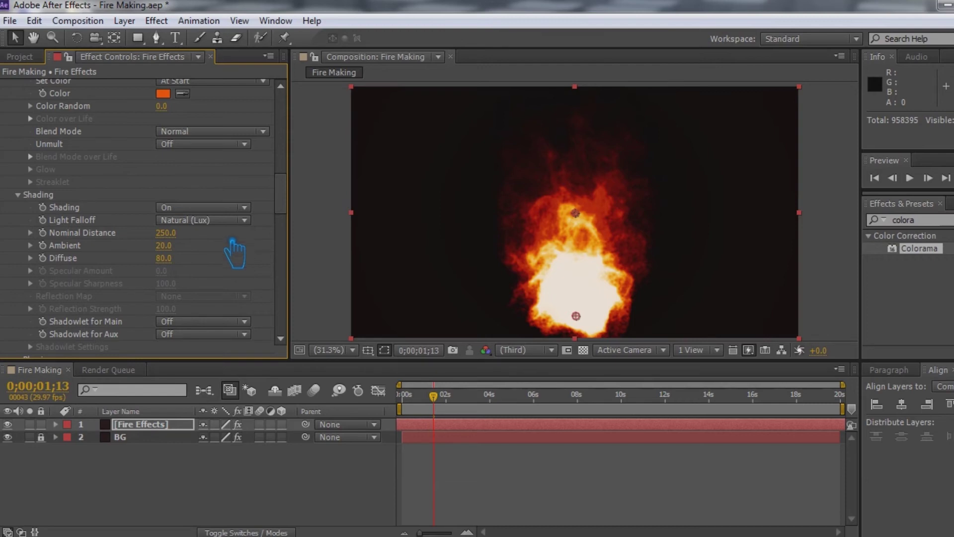
click(203, 207)
click(204, 223)
Set Shadowlet for Main to On in Particular's Shading settings
click(211, 322)
click(188, 354)
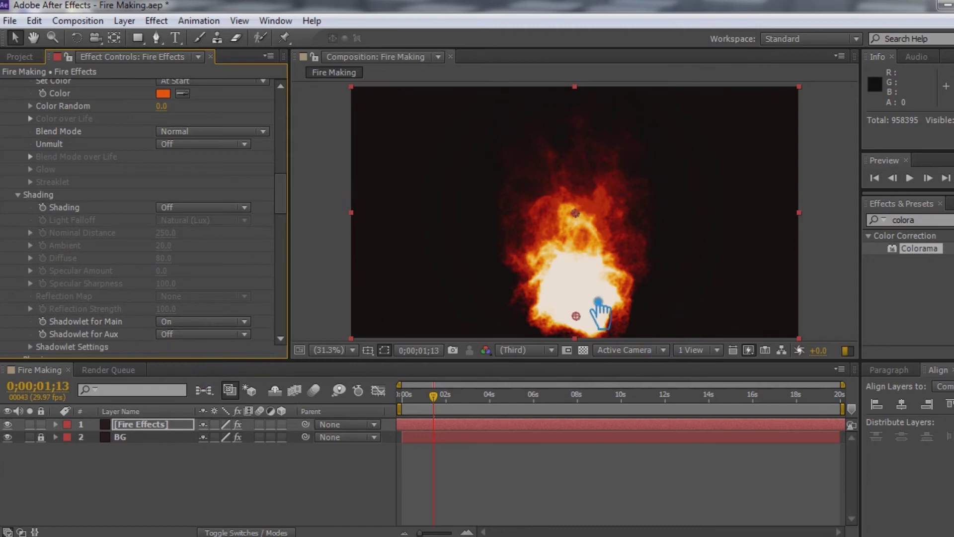
Set Shadowlet for Aux to On in Particular's Shading settings
click(235, 334)
click(188, 367)
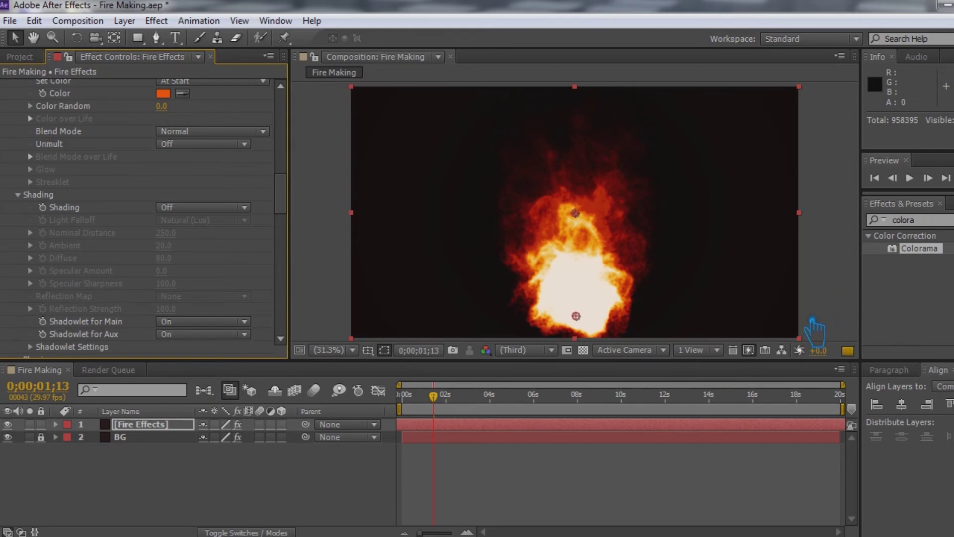
Set the Fast Blur effect's Blurriness to 8 on the Fire Effects layer
scroll(193, 318, down, 3)
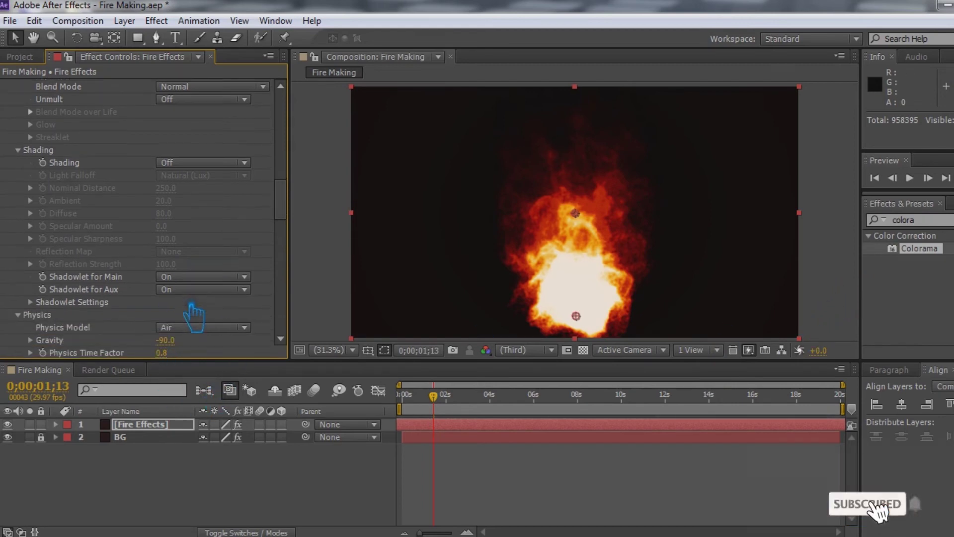
scroll(193, 318, down, 4)
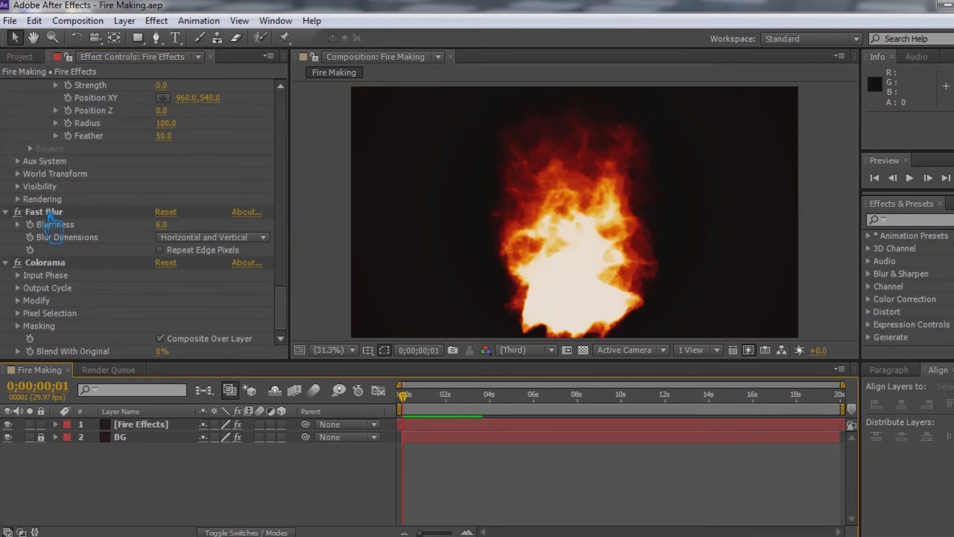
click(50, 214)
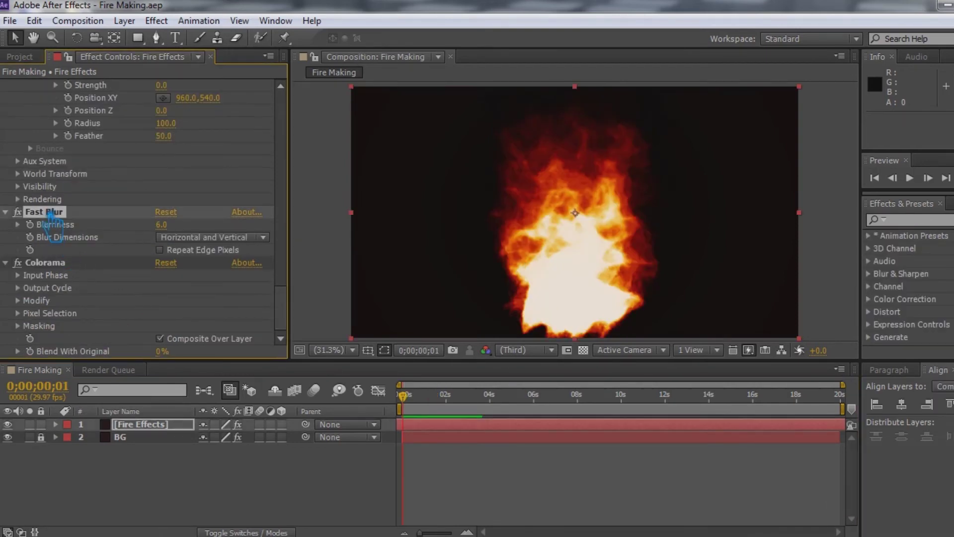
click(181, 227)
key(Return)
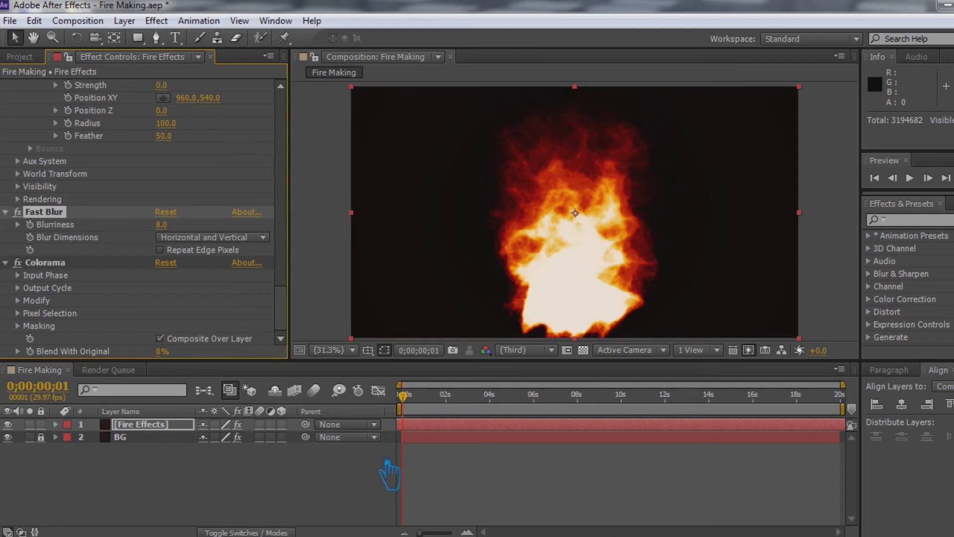
Search the effects for "glow" and apply the Stylize Glow effect to the Fire Effects layer
click(916, 222)
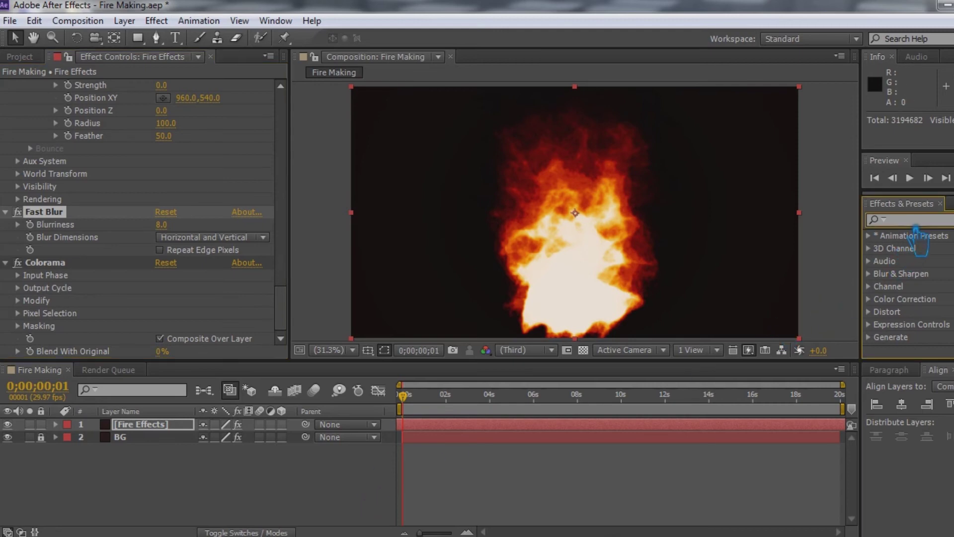
text(glow)
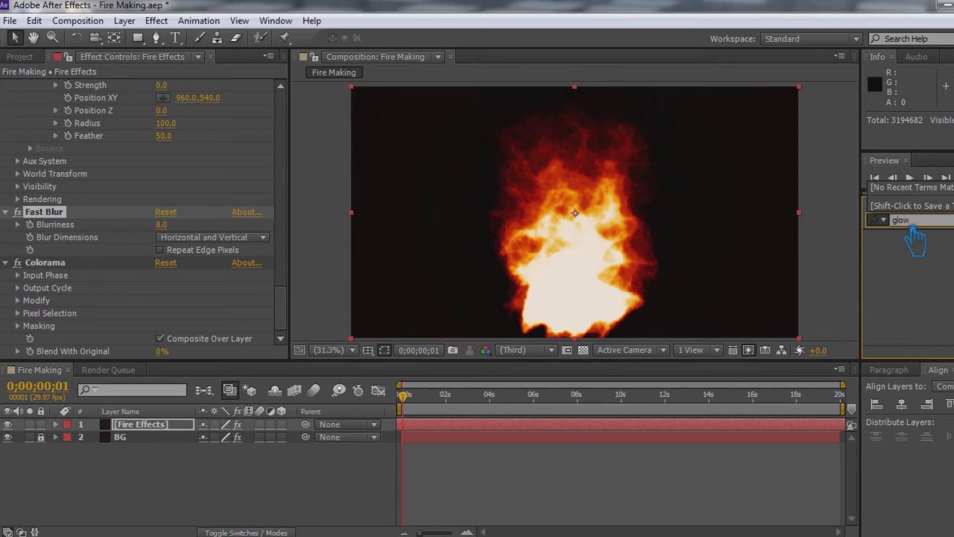
scroll(943, 264, down, 2)
scroll(944, 268, down, 2)
click(929, 317)
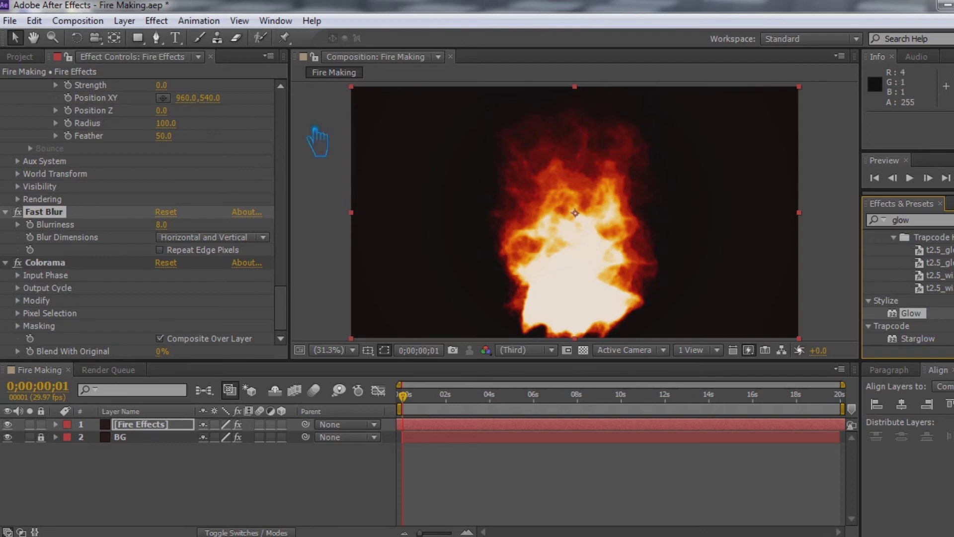
click(164, 21)
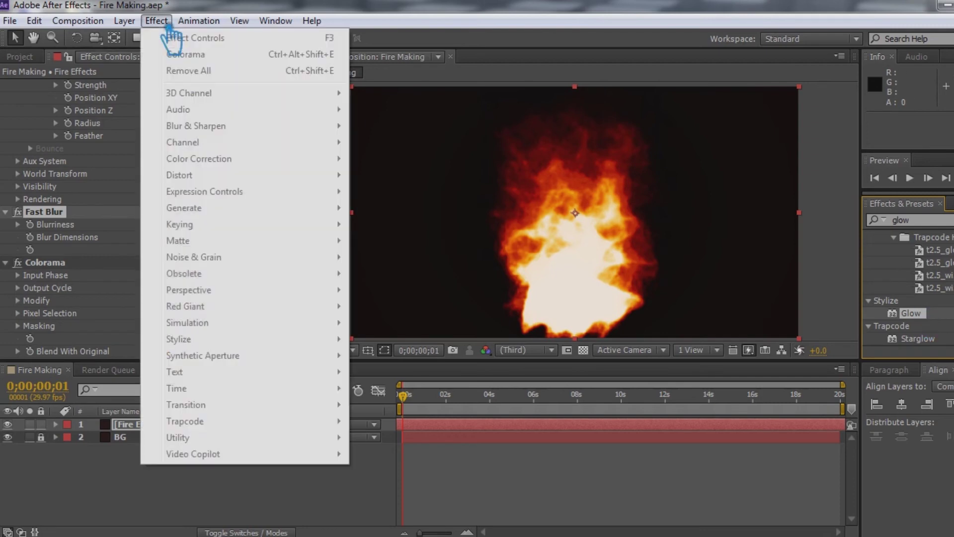
click(132, 425)
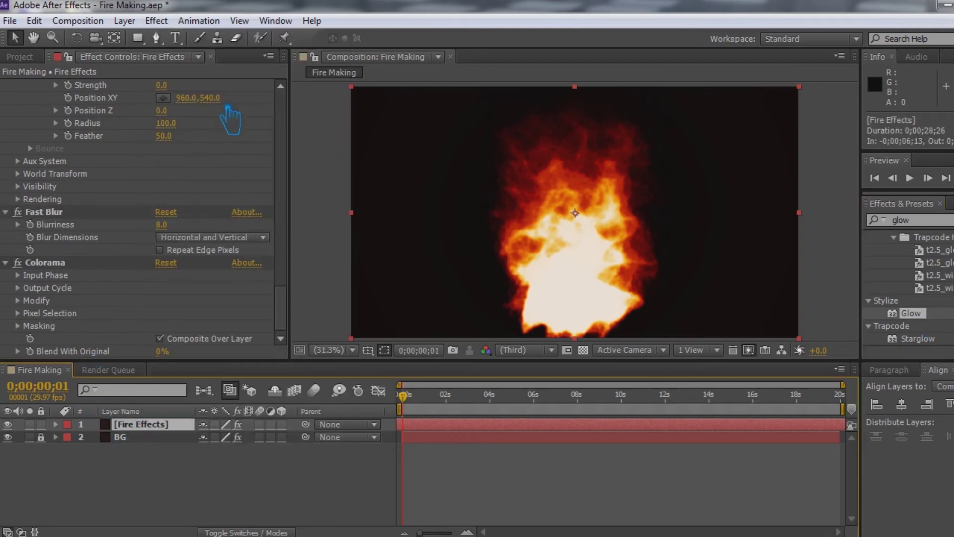
click(156, 20)
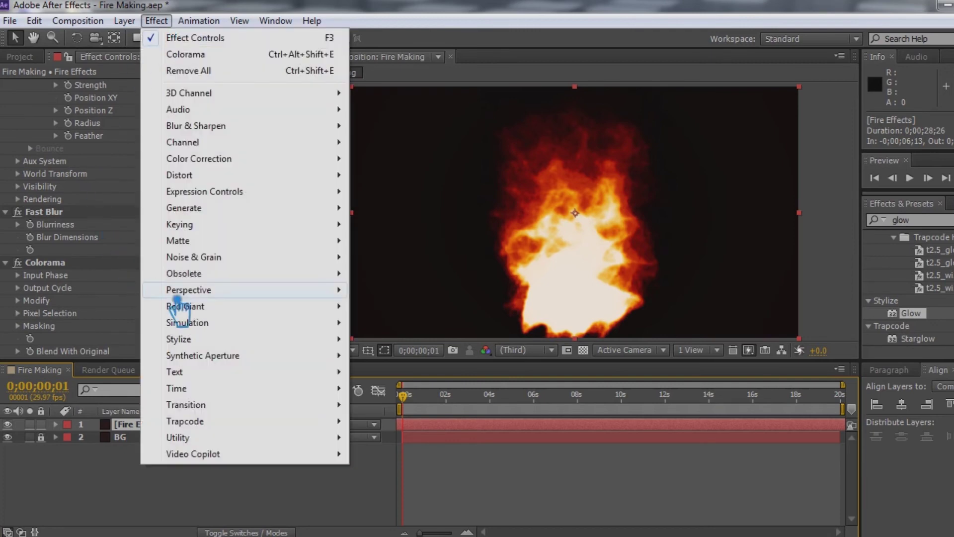
mouse_move(258, 339)
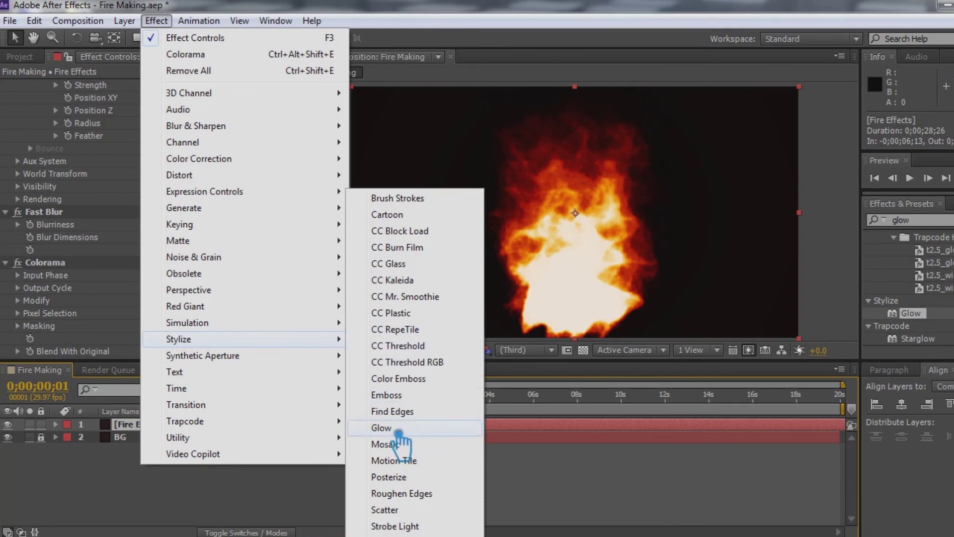
drag(917, 320, 634, 303)
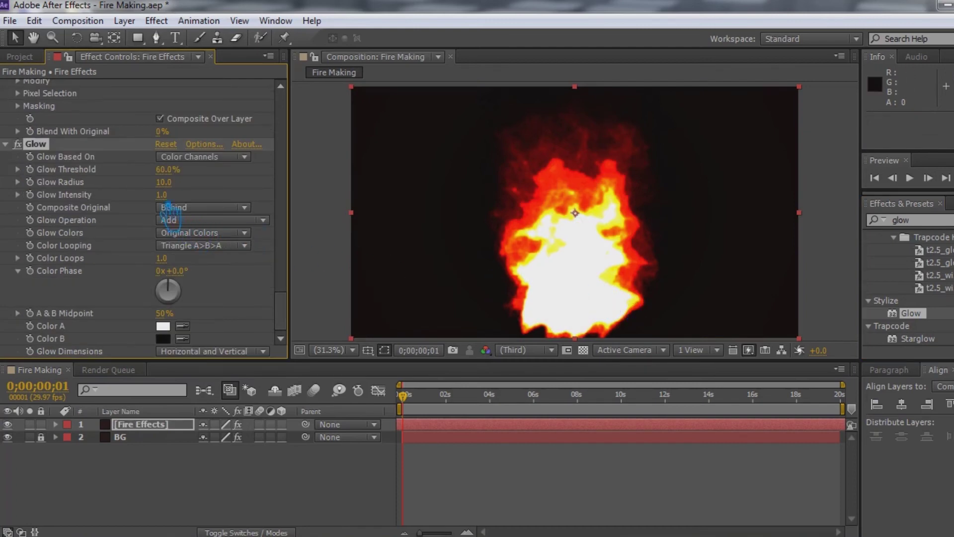
Try a Glow Threshold of 79.2% and a Glow Radius of 92
drag(166, 177, 215, 186)
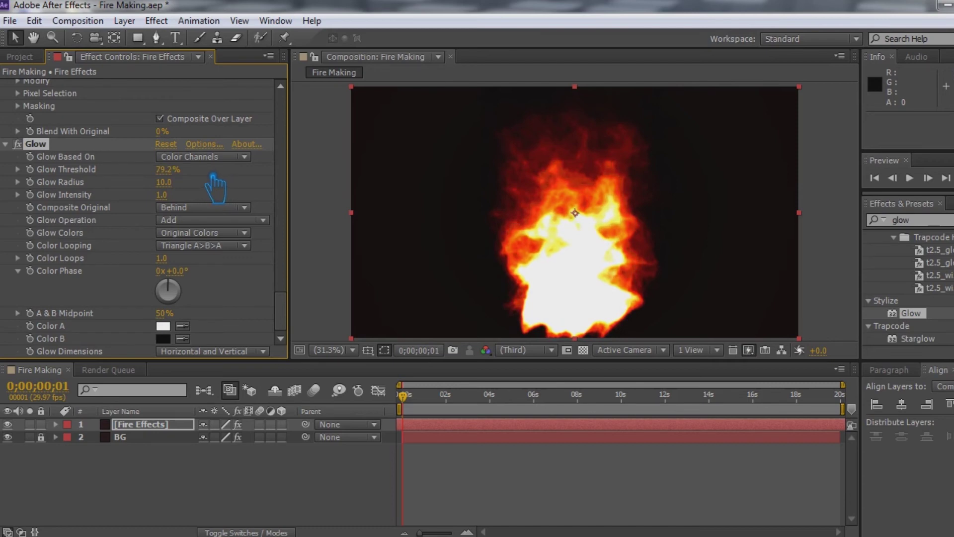
drag(180, 190, 175, 209)
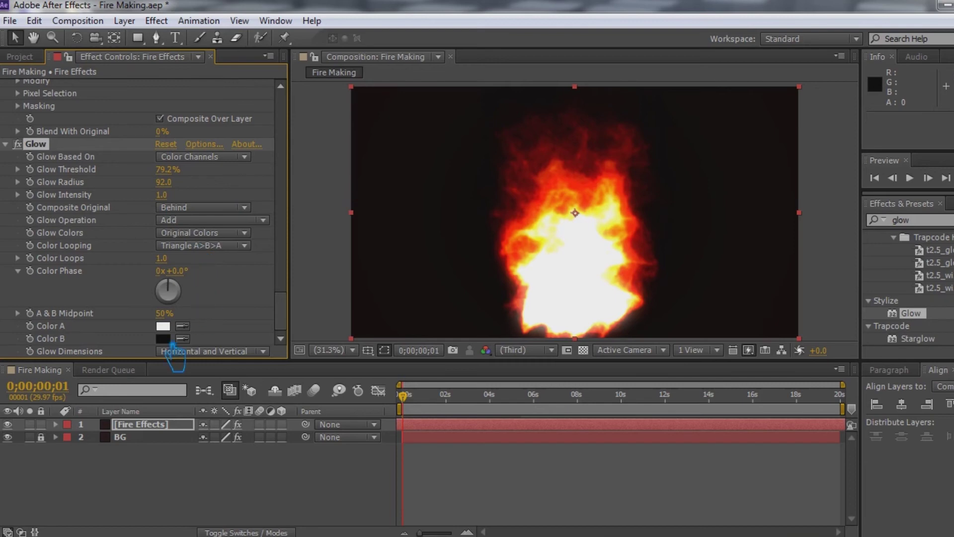
Change the Glow's Color A to orange-red, #E5350C, and set its Glow Operation to Screen
click(164, 326)
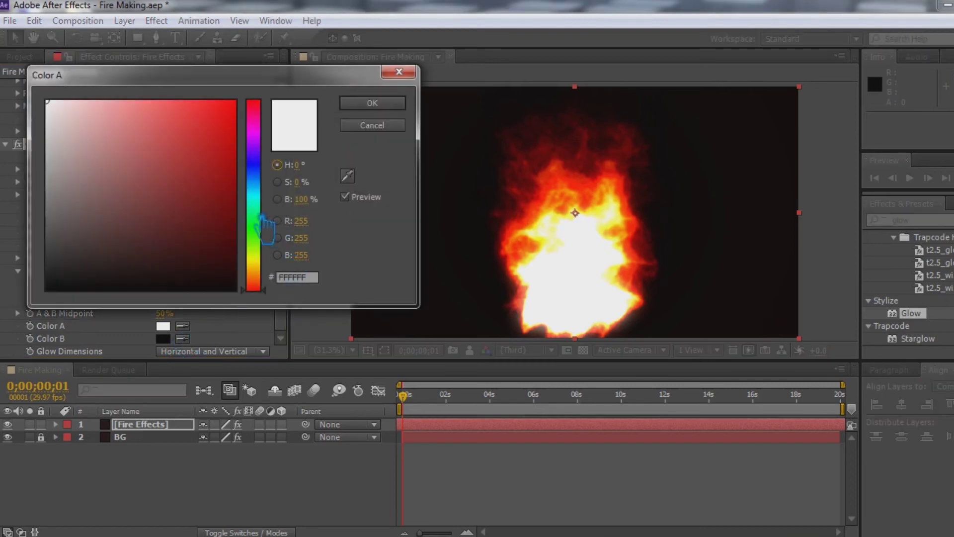
click(221, 147)
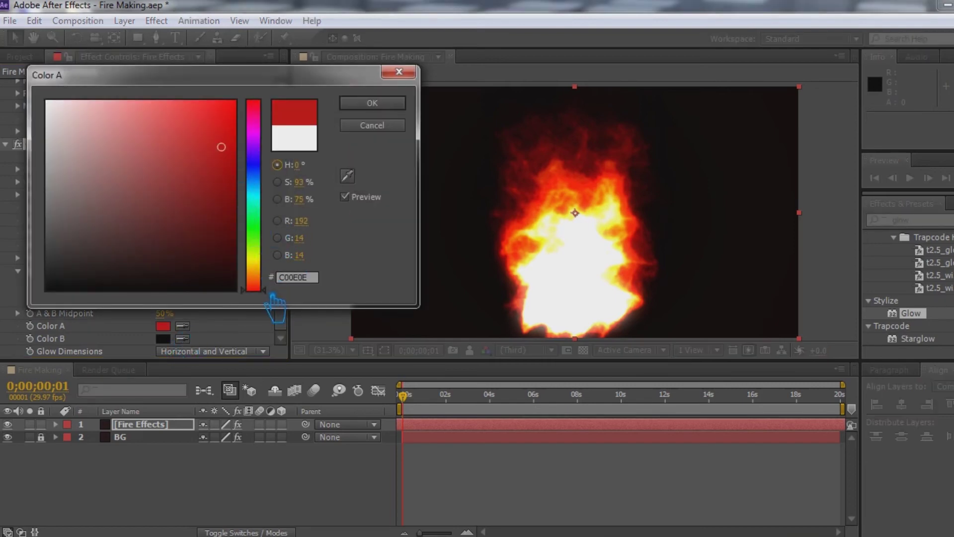
drag(237, 149, 239, 127)
drag(280, 296, 272, 287)
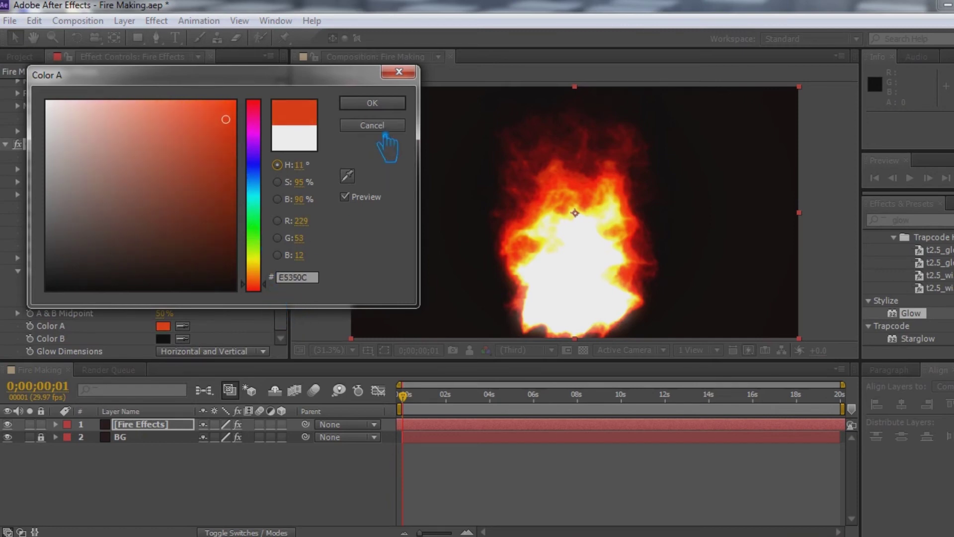
click(377, 103)
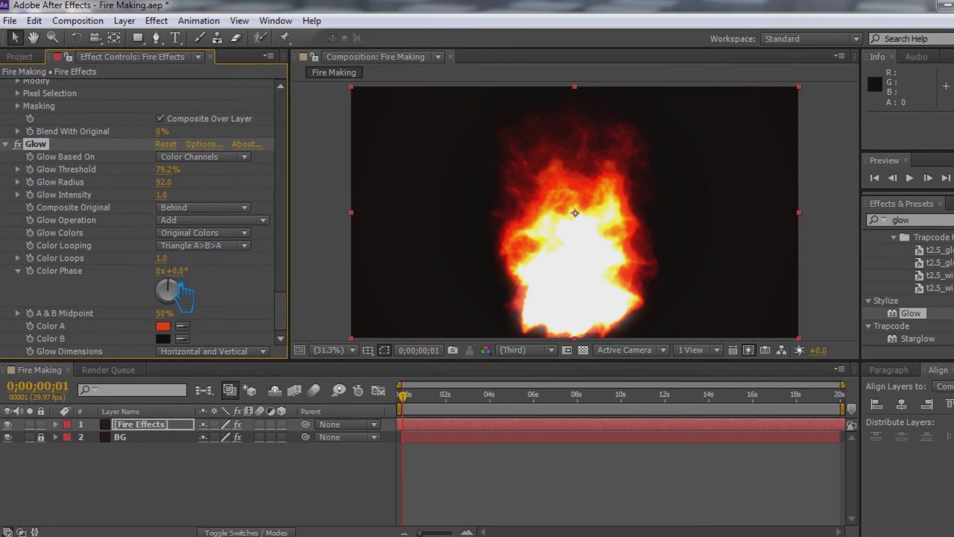
click(195, 222)
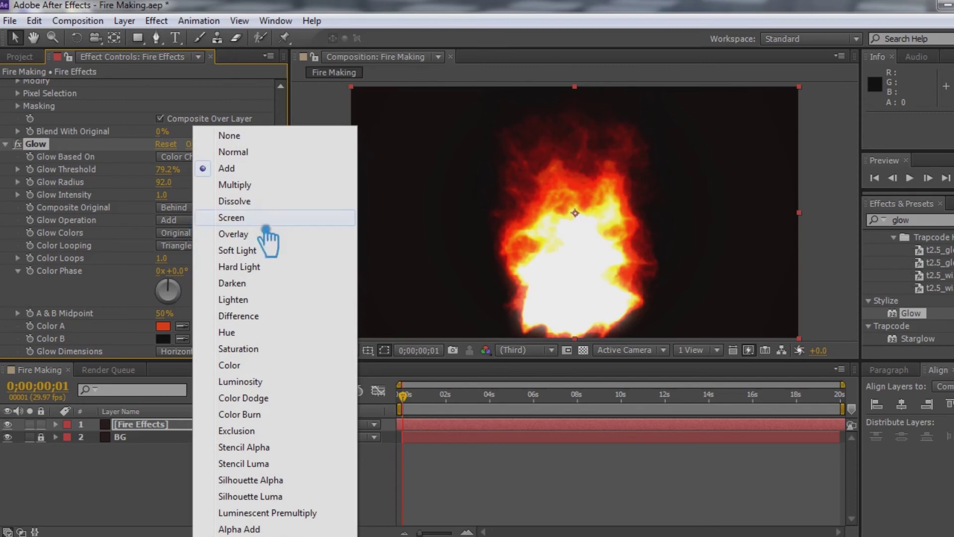
click(247, 219)
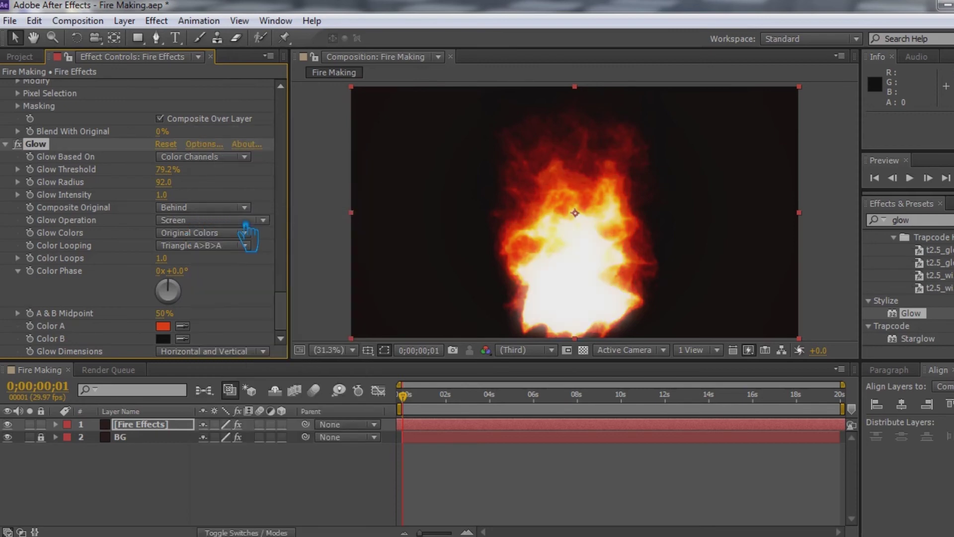
Change the Glow's Color B to a near-black red, #160101, and set the A & B Midpoint to 100%
click(167, 339)
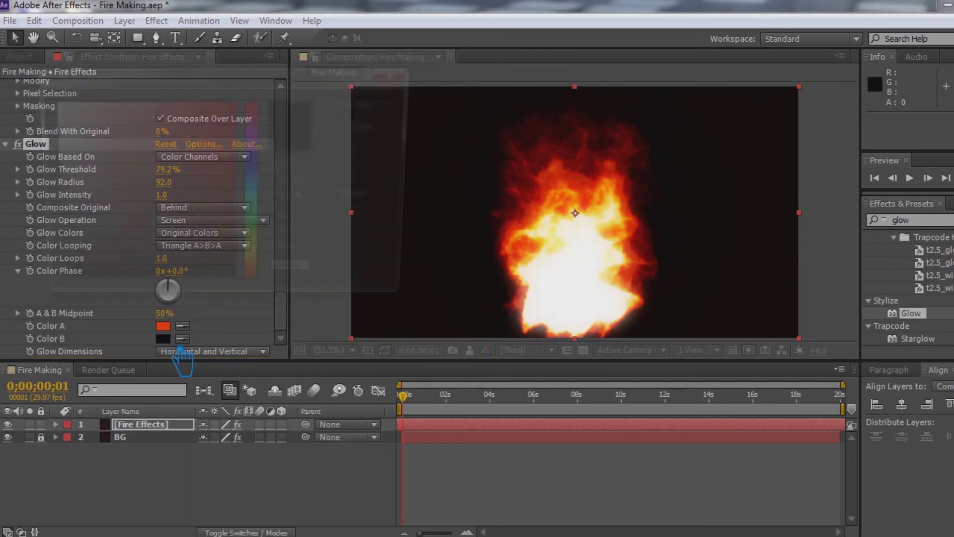
click(225, 252)
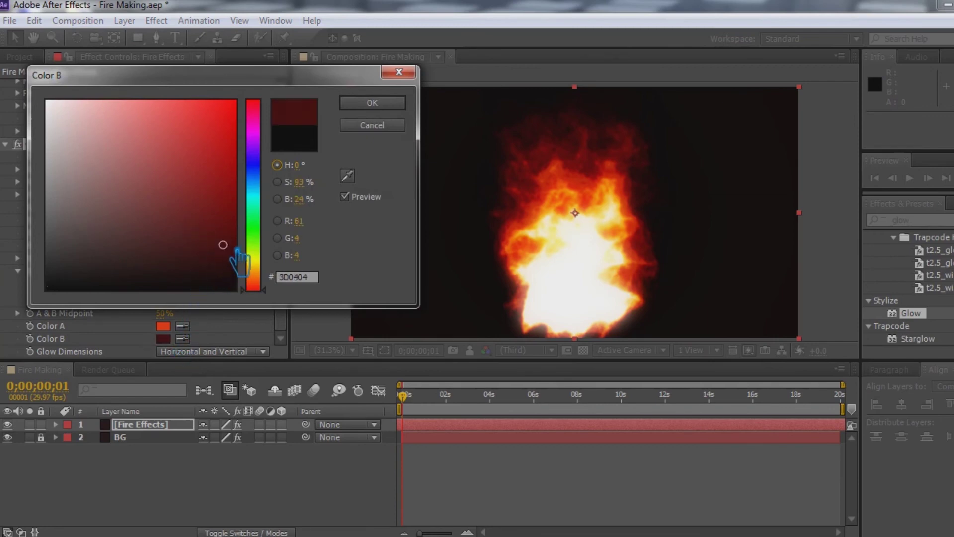
drag(225, 251, 227, 274)
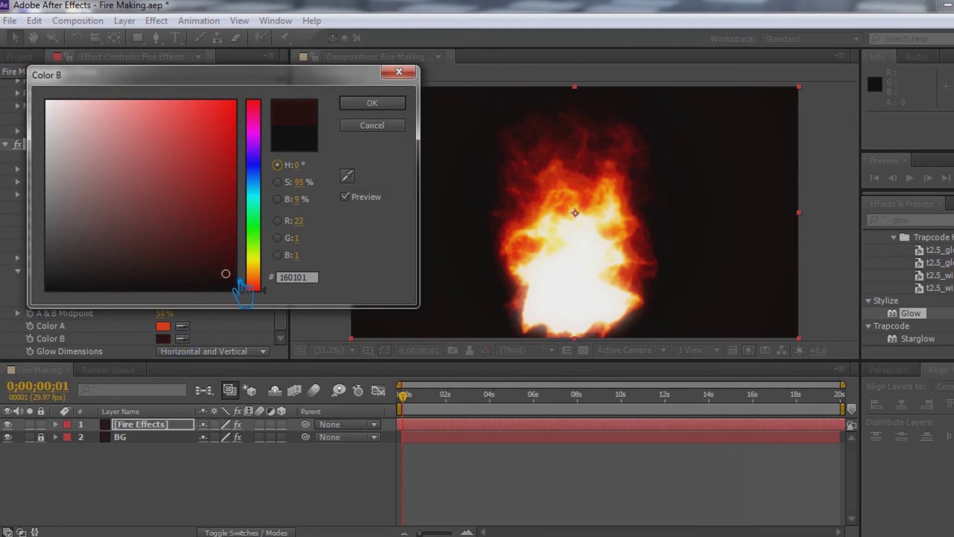
click(372, 103)
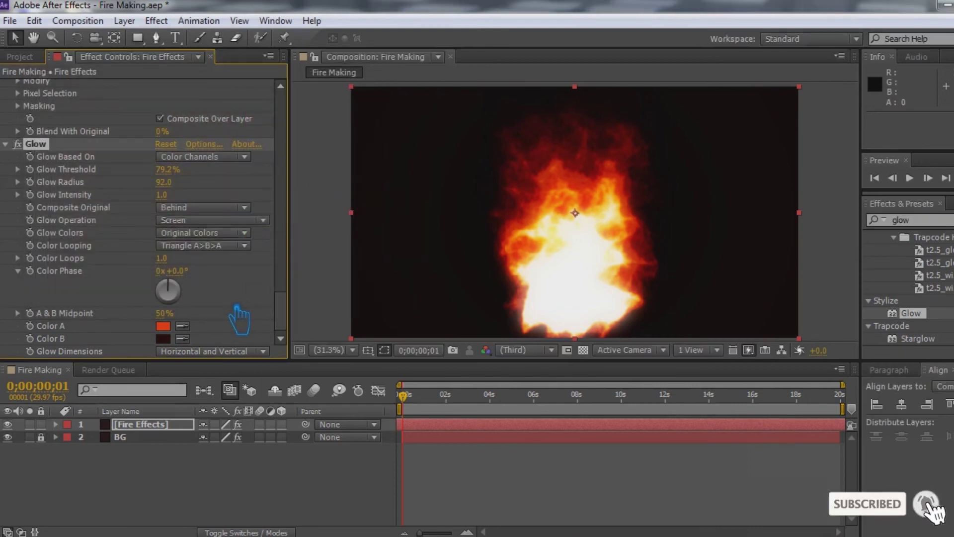
drag(179, 322, 840, 323)
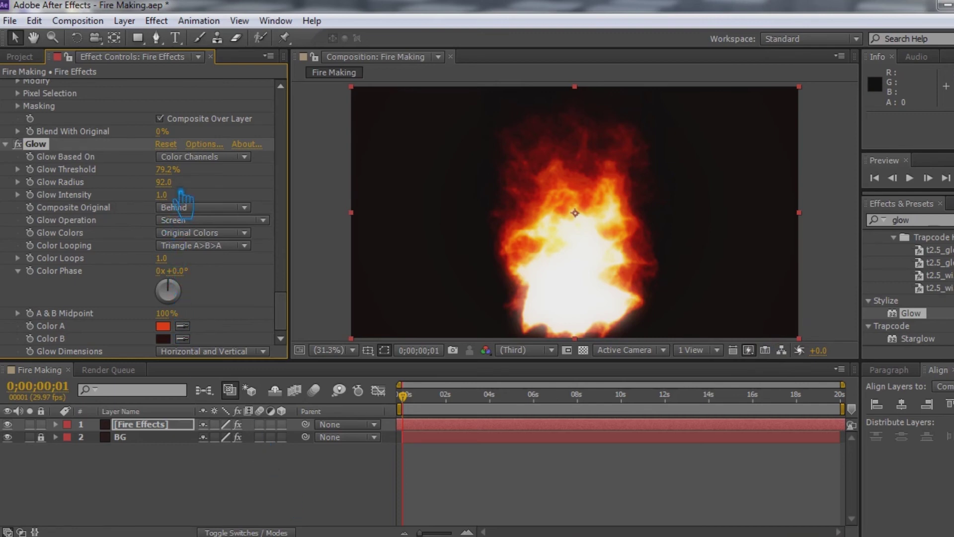
Raise the Glow Intensity to about 1.4 and the Glow Threshold to 100%
click(164, 182)
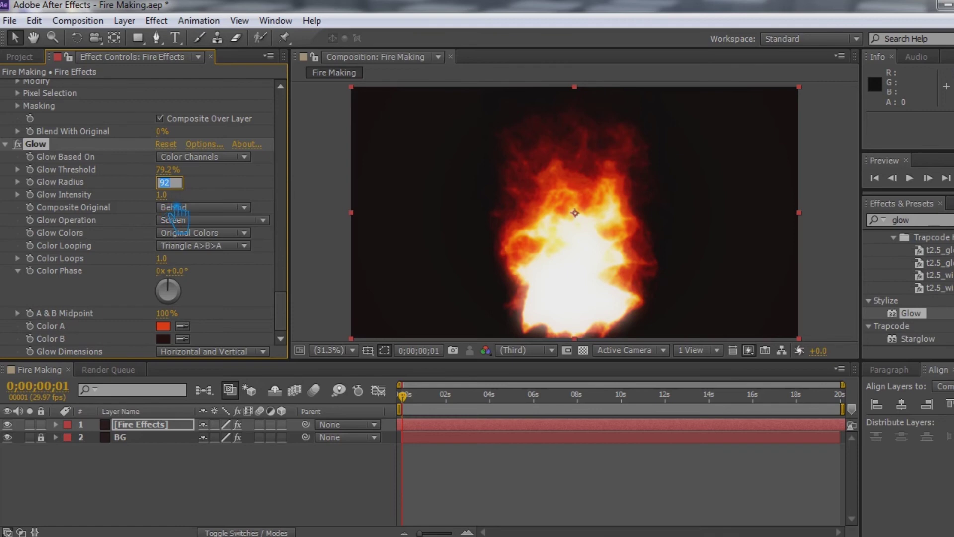
drag(166, 196, 203, 199)
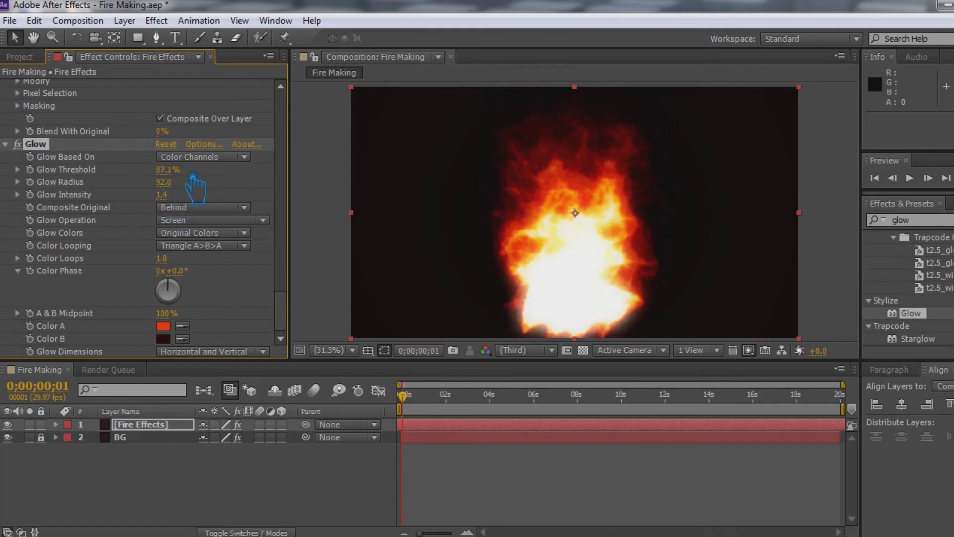
drag(169, 170, 252, 176)
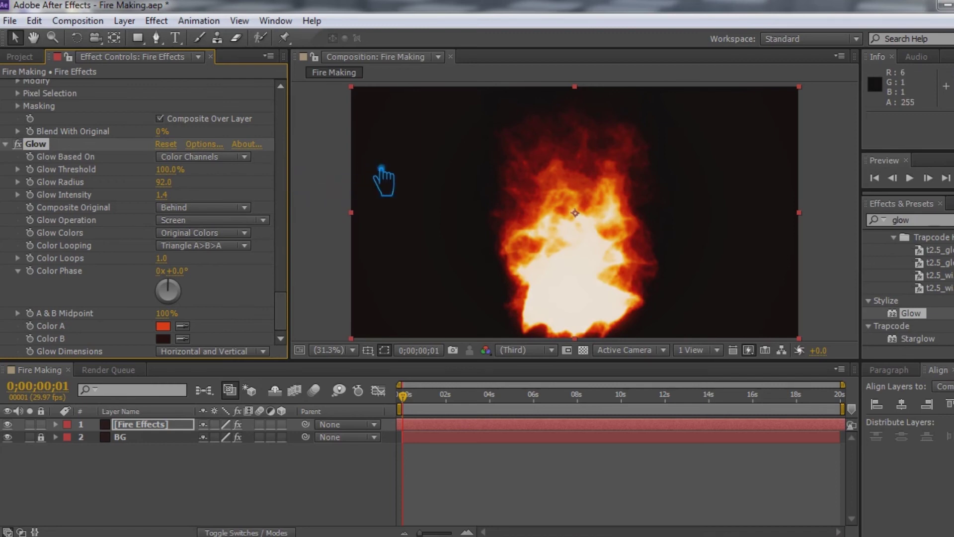
Try Glow Radius values of 217 and 200, settle on 150, and save the project
drag(182, 184, 281, 202)
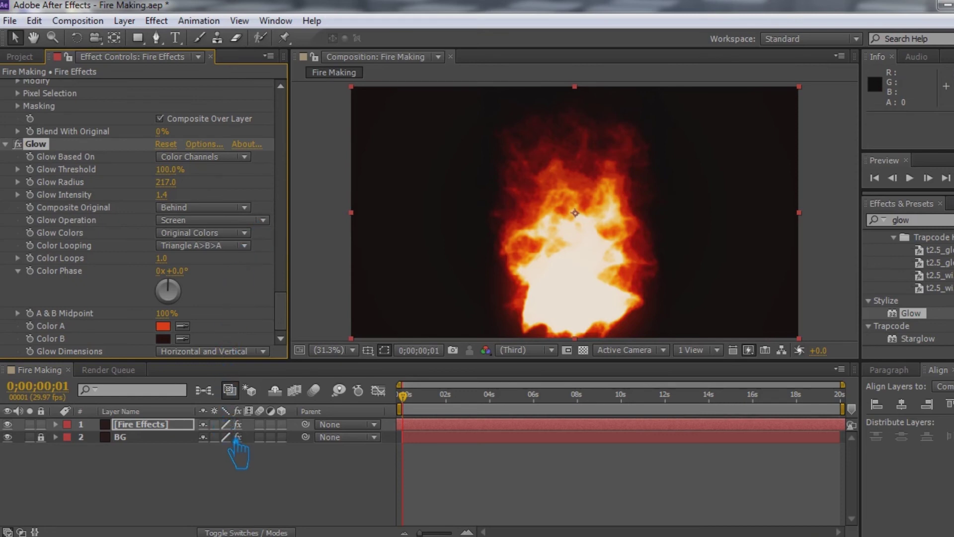
key(ctrl+s)
click(297, 471)
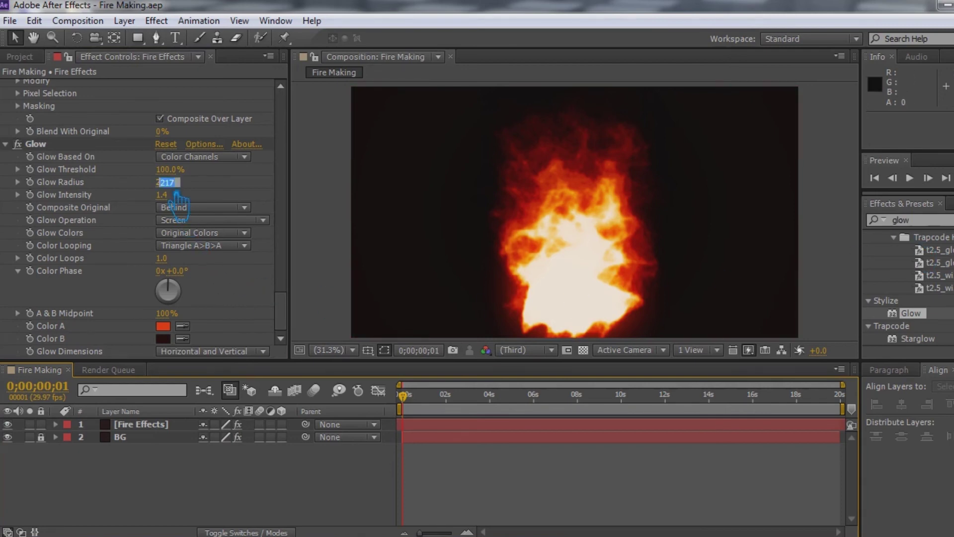
text(200)
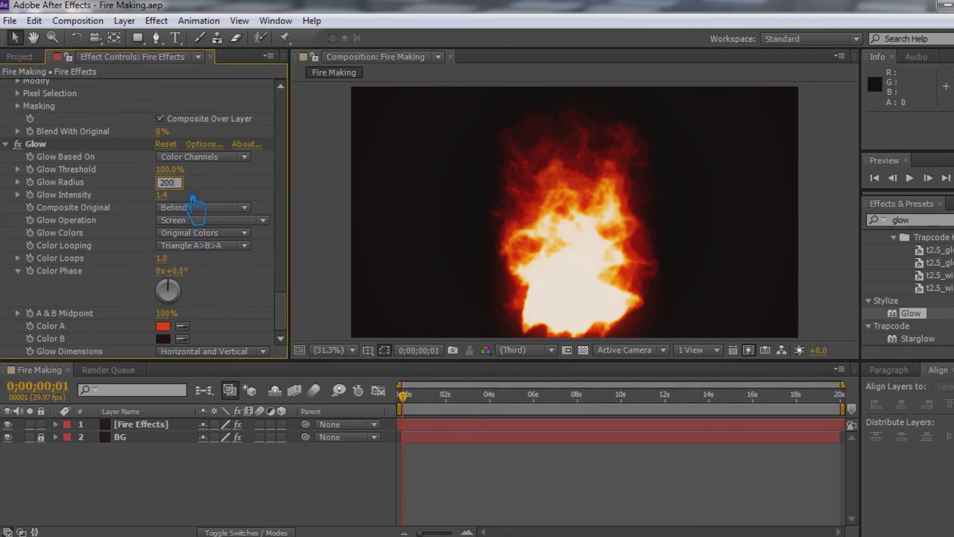
key(Return)
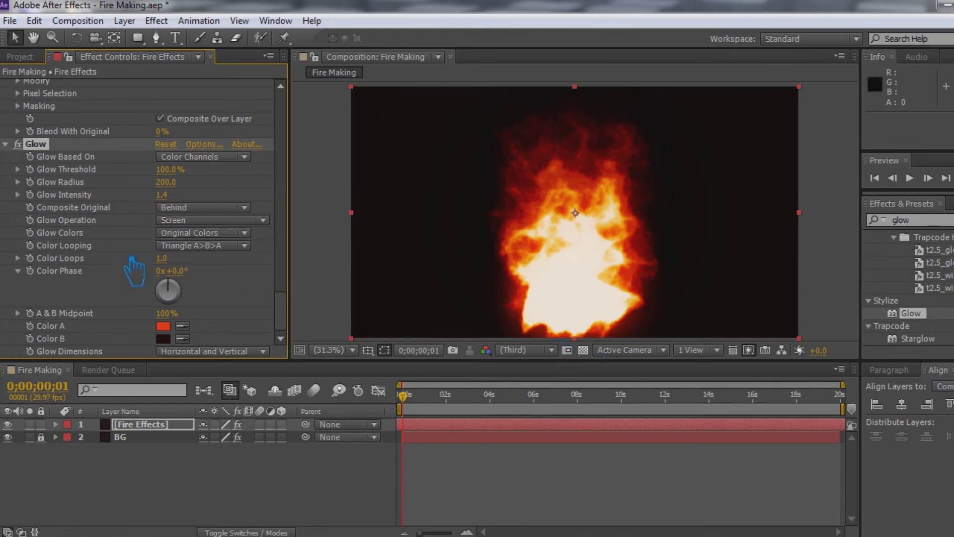
text(150)
key(Return)
key(ctrl+s)
Set the Glow Intensity to 1.5, and save and preview the composition
click(174, 197)
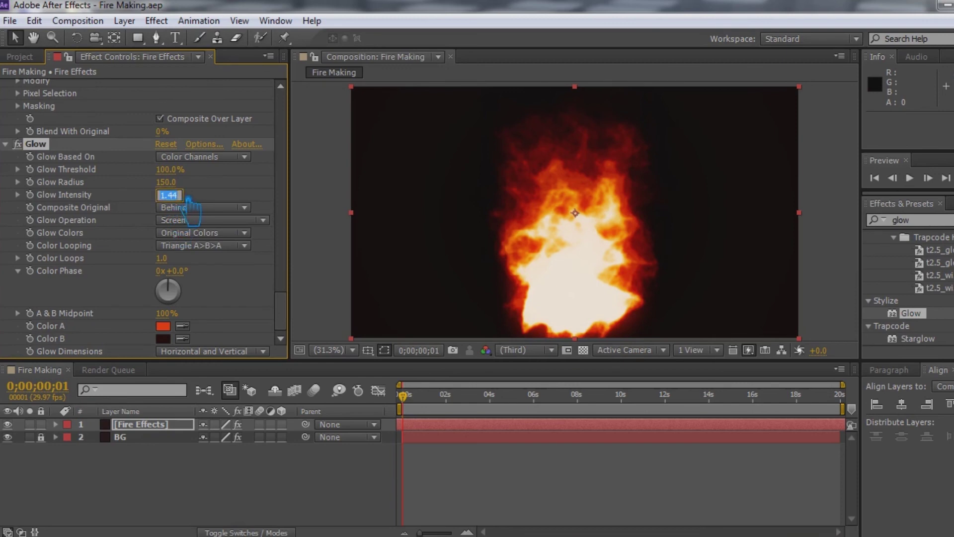
text(1)
key(Return)
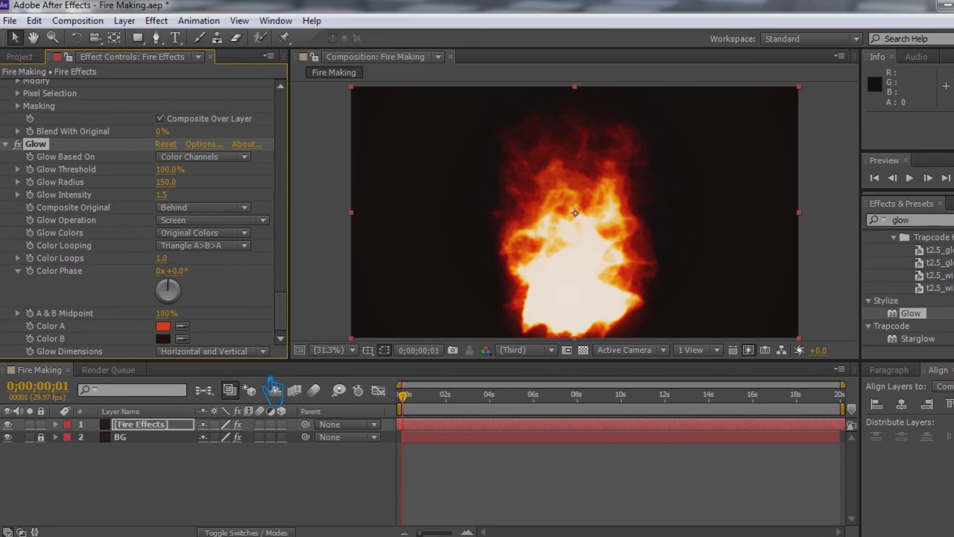
key(ctrl+s)
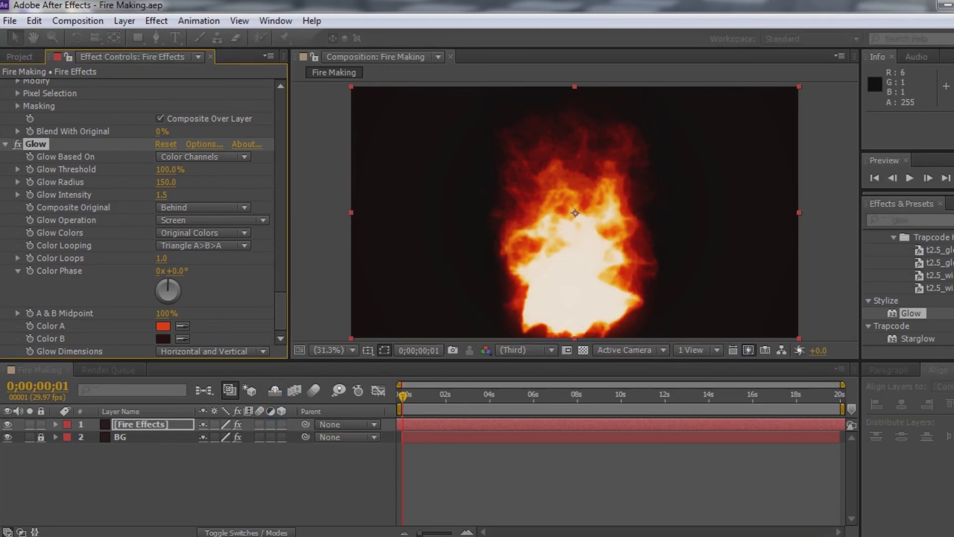
key(KP_0)
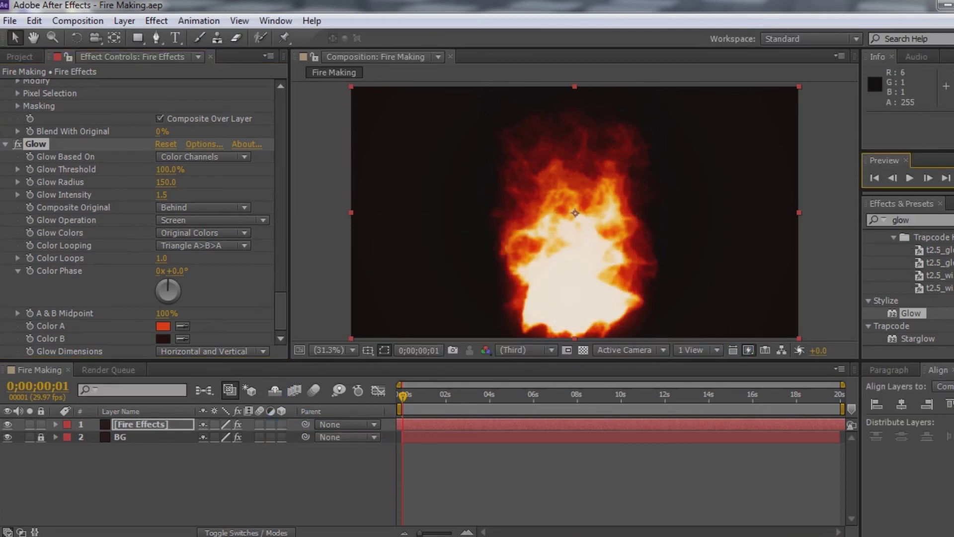